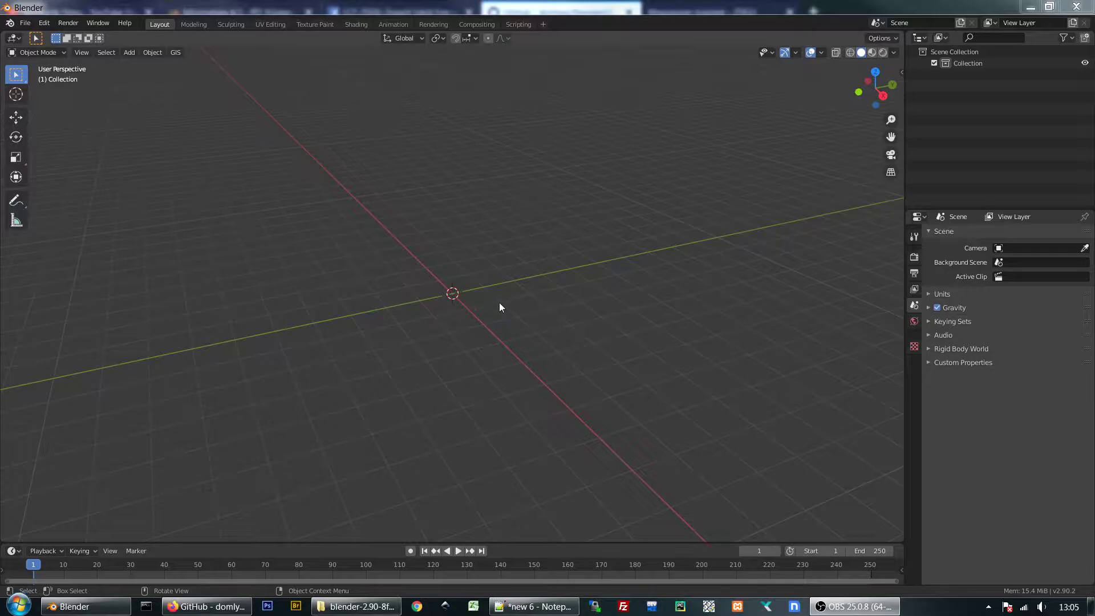
# Orbit around the empty Blender scene, then bring up the BlenderGIS GitHub page in Firefox.
pyautogui.moveTo(498, 318)
pyautogui.mouseDown(button='middle')
pyautogui.moveTo(403, 325)
pyautogui.moveTo(408, 309)
pyautogui.moveTo(447, 296)
pyautogui.moveTo(486, 309)
pyautogui.mouseUp(button='middle')
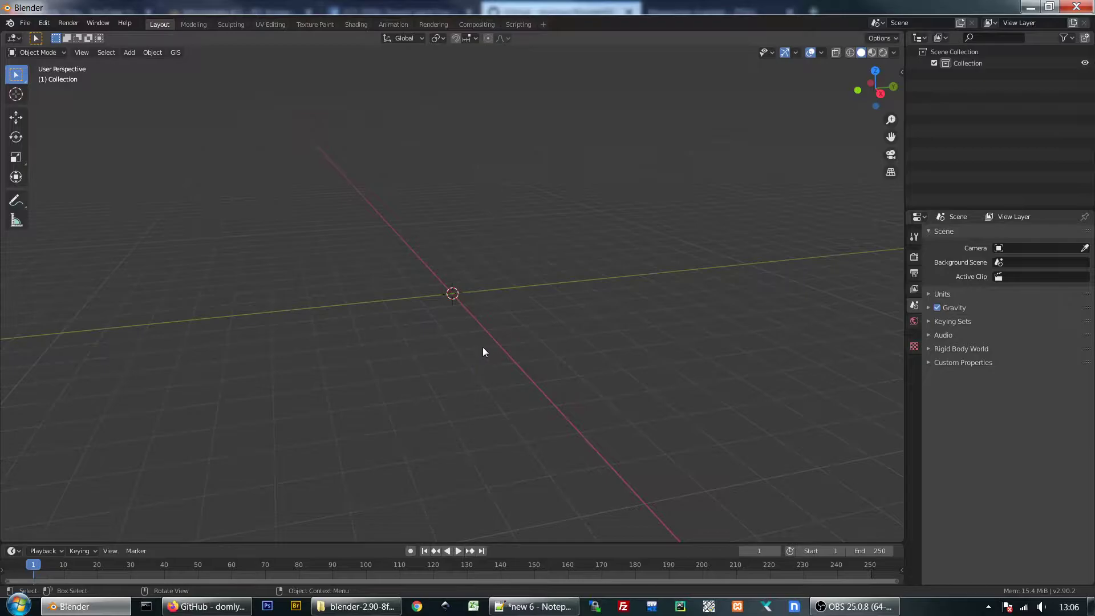
pyautogui.moveTo(530, 325)
pyautogui.mouseDown(button='middle')
pyautogui.moveTo(420, 335)
pyautogui.moveTo(437, 359)
pyautogui.moveTo(454, 352)
pyautogui.mouseUp(button='middle')
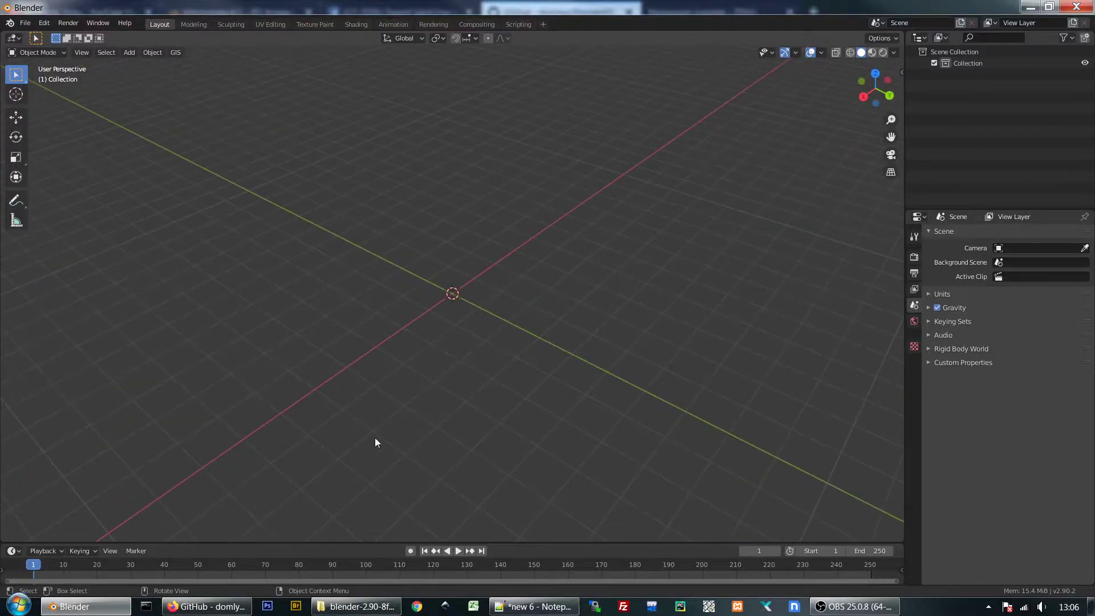
pyautogui.click(207, 606)
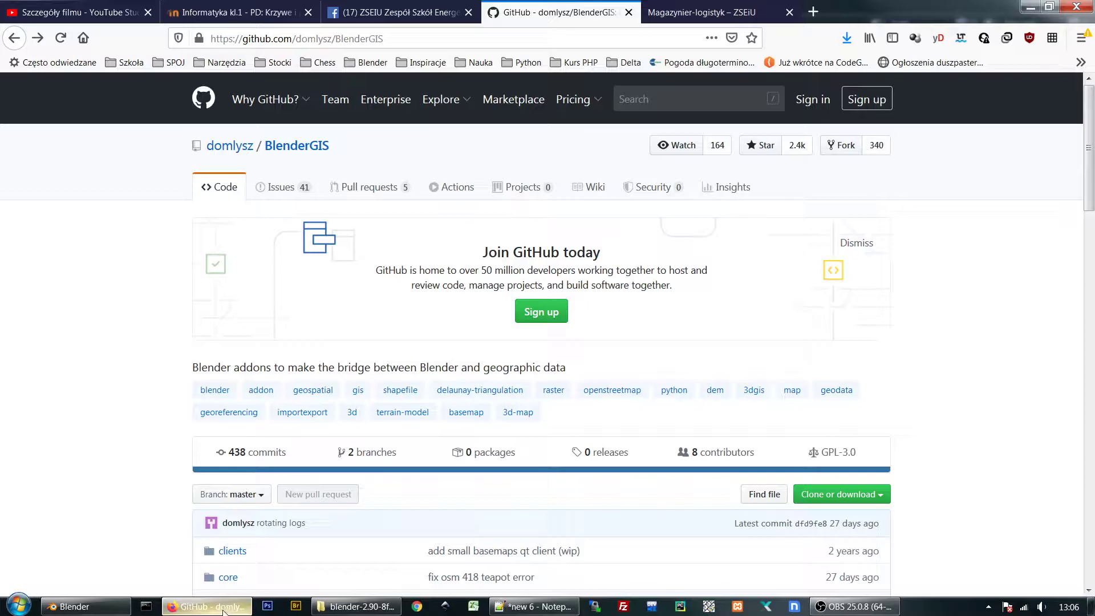
# Switch from Firefox back to the Blender window.
pyautogui.click(101, 608)
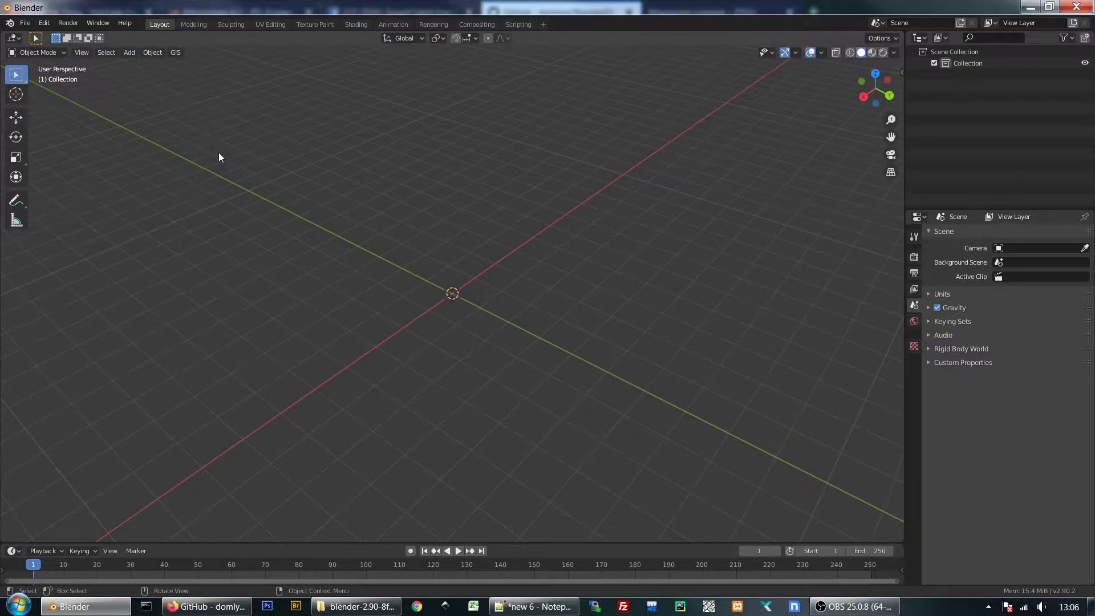
# Load a Google Satellite basemap via GIS > Web geodata > Basemap.
pyautogui.click(175, 52)
pyautogui.moveTo(202, 81)
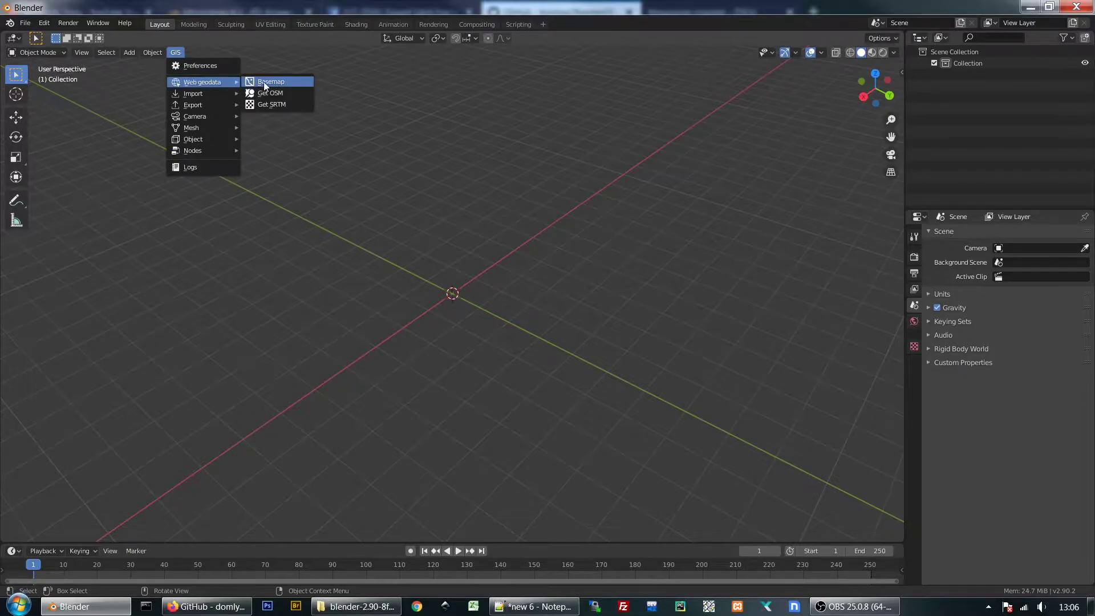
pyautogui.click(263, 83)
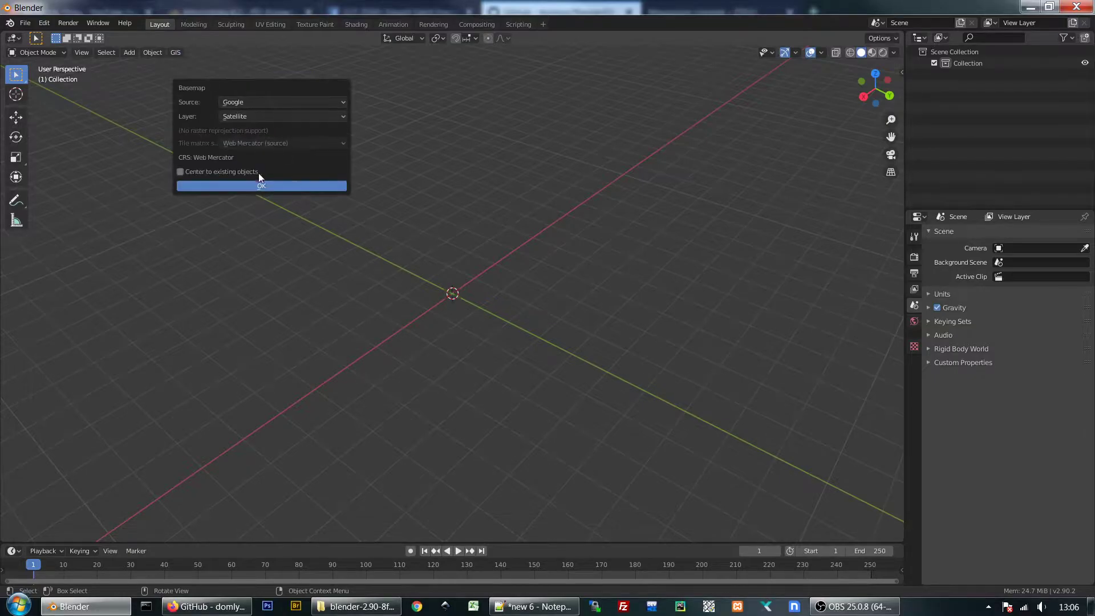
pyautogui.click(246, 103)
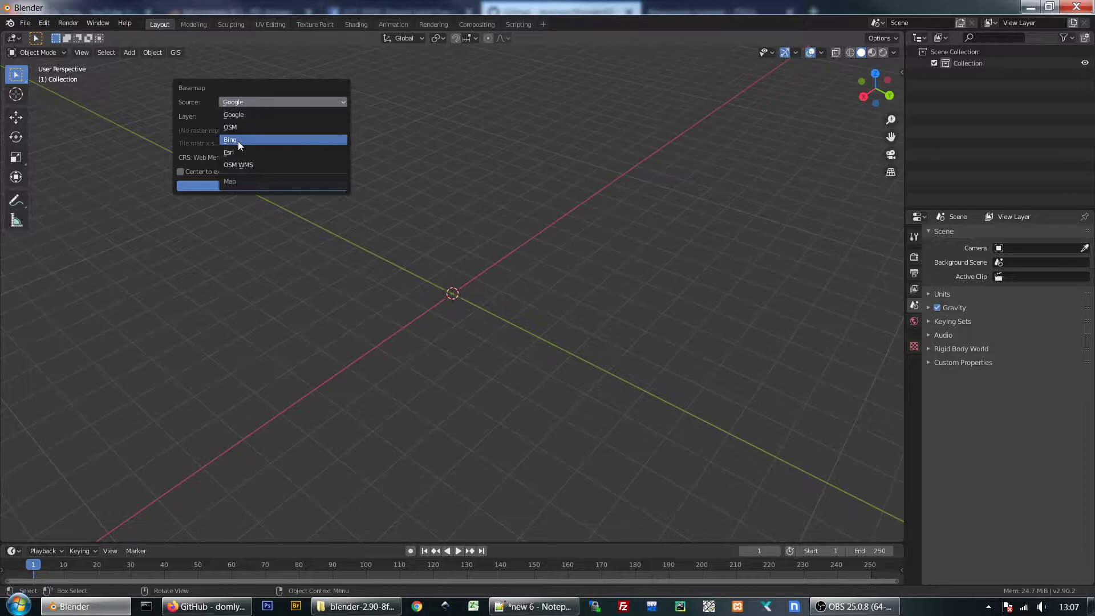
pyautogui.click(257, 102)
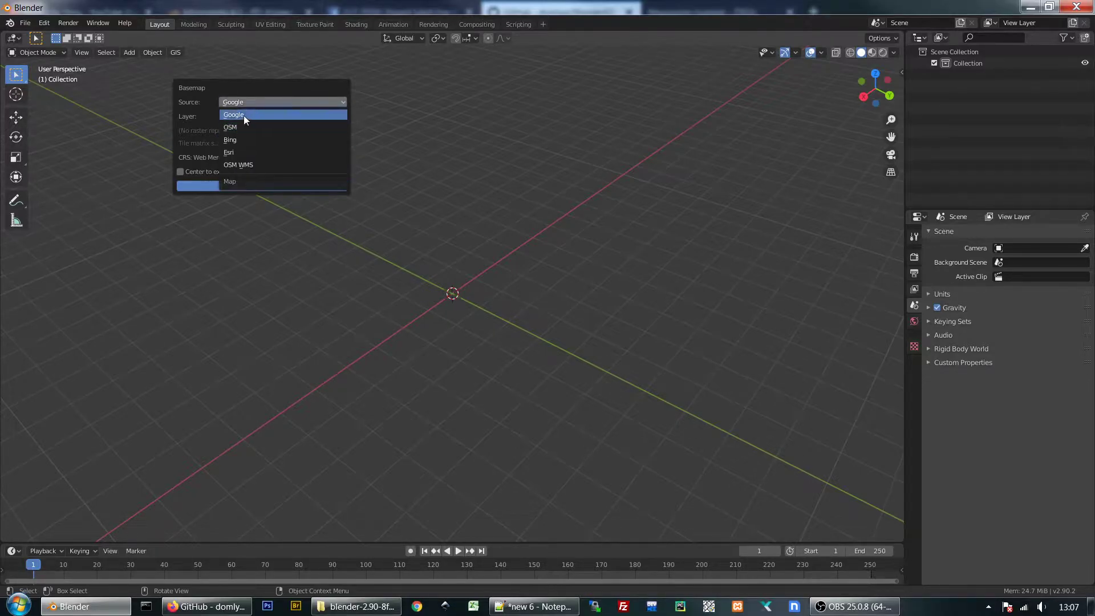
pyautogui.click(244, 115)
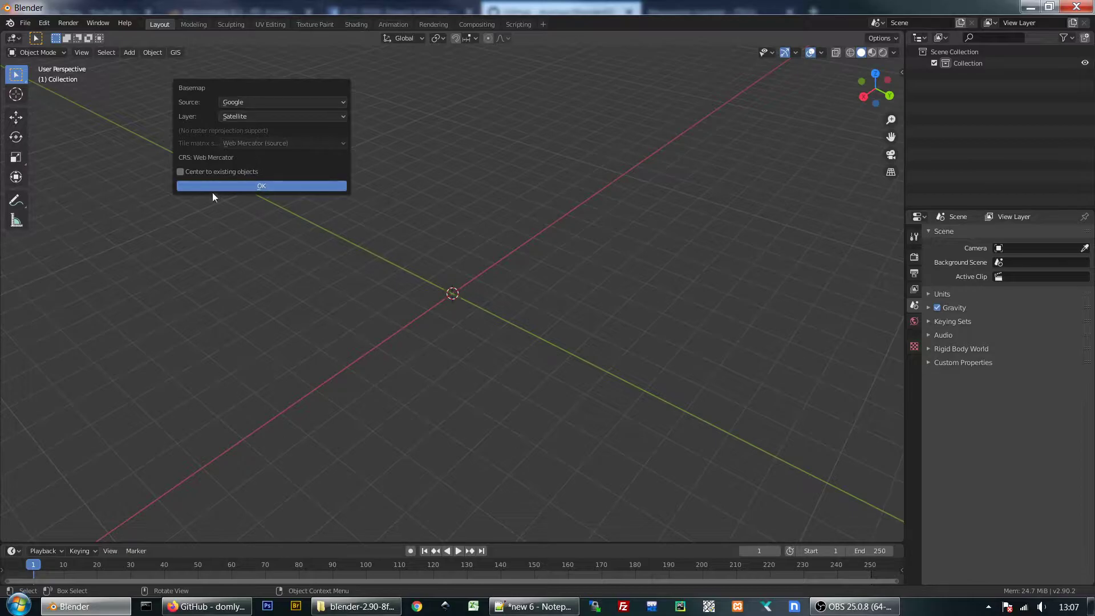
pyautogui.click(255, 186)
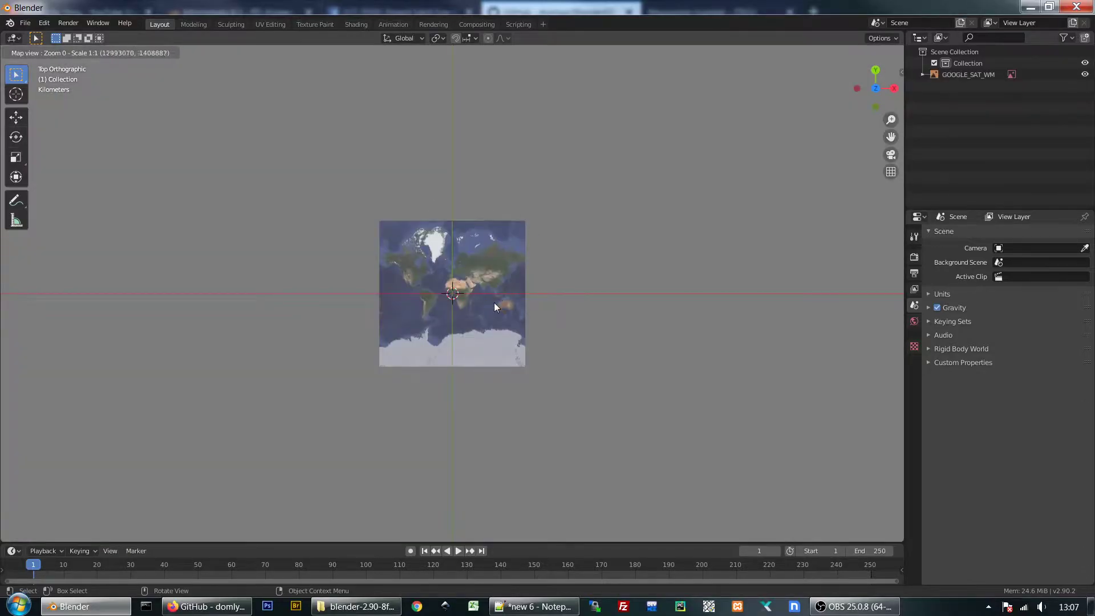
# Zoom the world map to level 2 and open the Go to place search.
pyautogui.scroll(1, 452, 285)
pyautogui.scroll(-1, 452, 285)
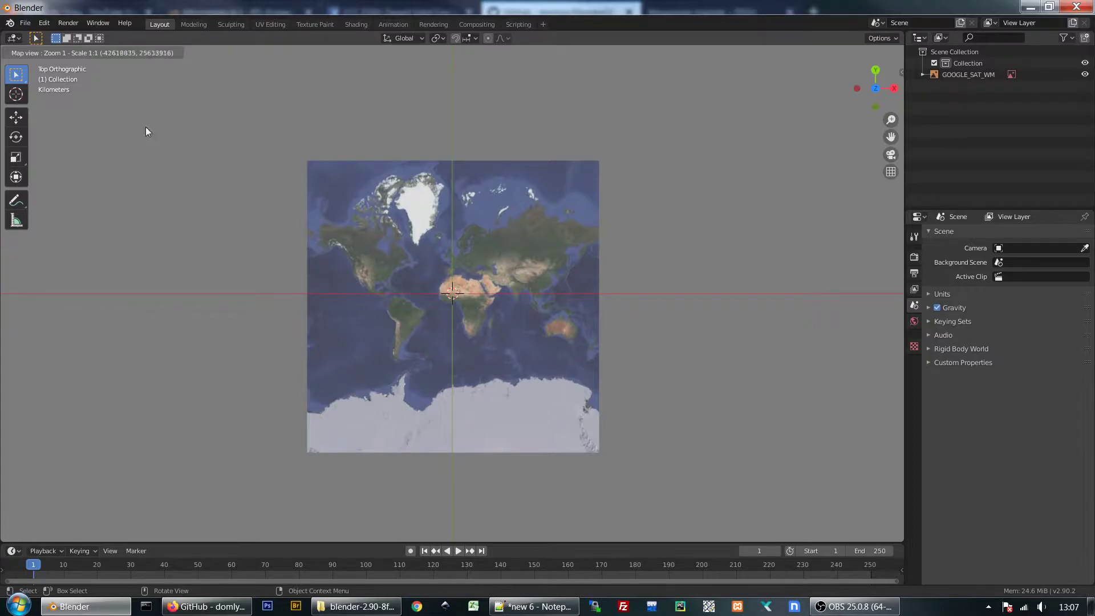
pyautogui.scroll(1, 438, 291)
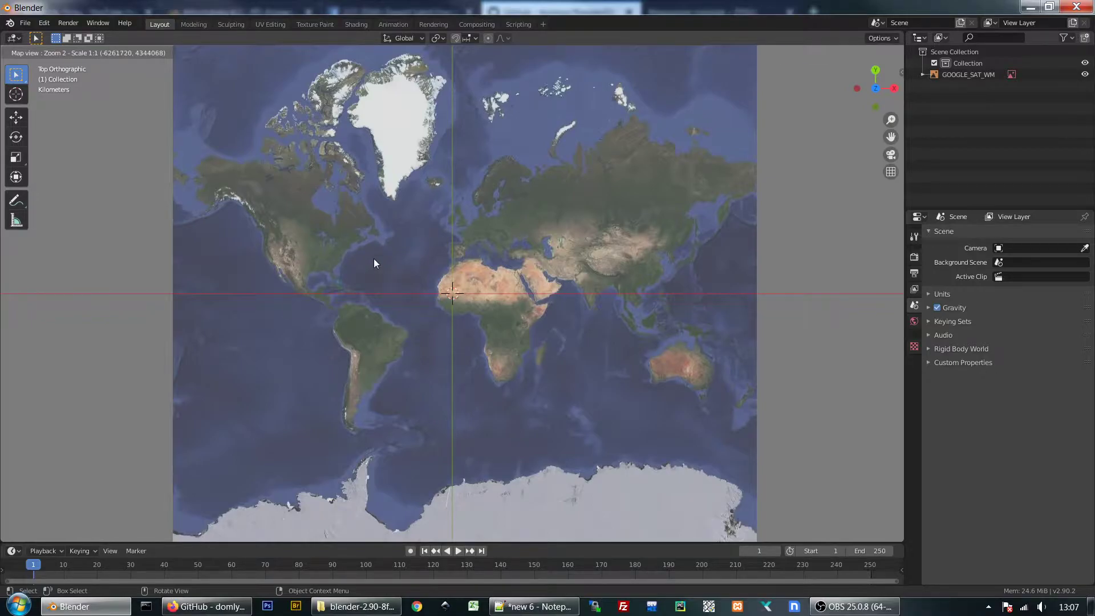
pyautogui.press('g')
pyautogui.click(472, 252)
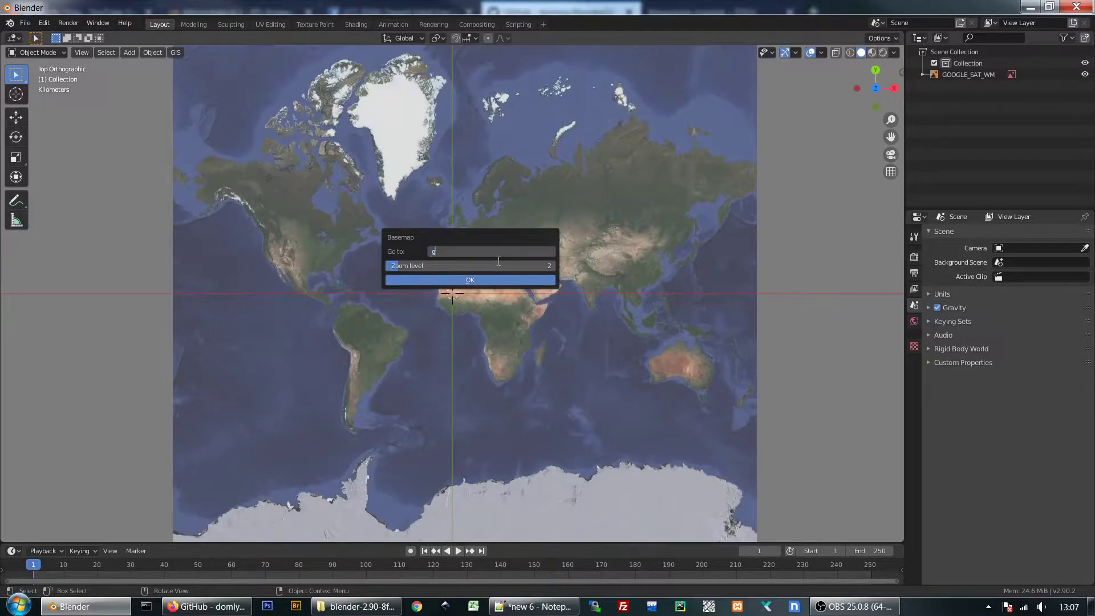
# Jump the map to 'łaziska górne' at zoom level 15.
pyautogui.write('łaziska g')
pyautogui.write('órne')
pyautogui.click(472, 265)
pyautogui.write('15')
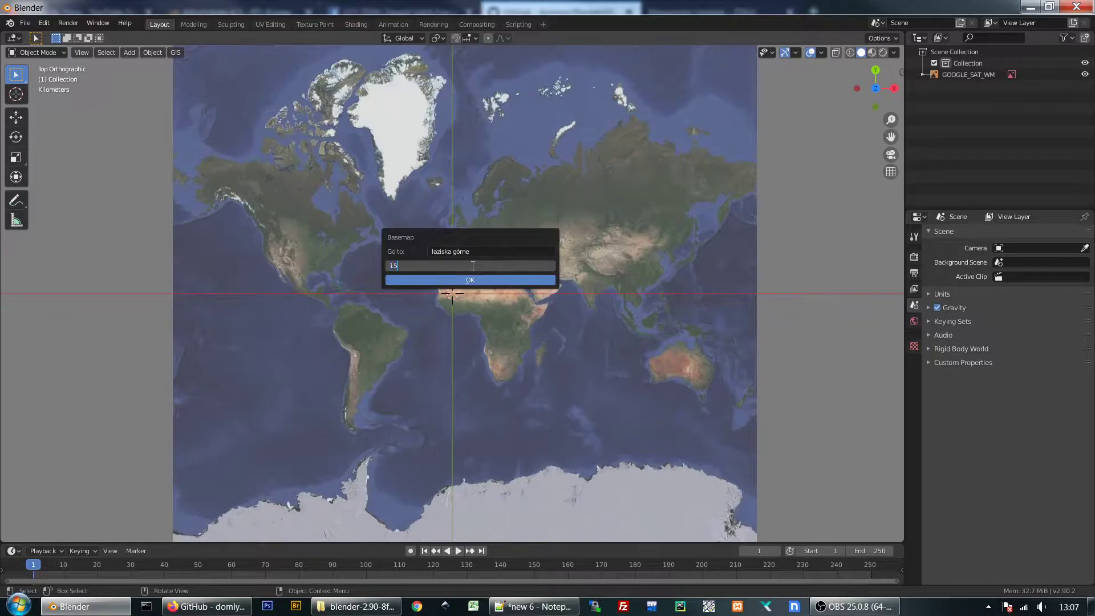
pyautogui.press('Return')
pyautogui.click(470, 280)
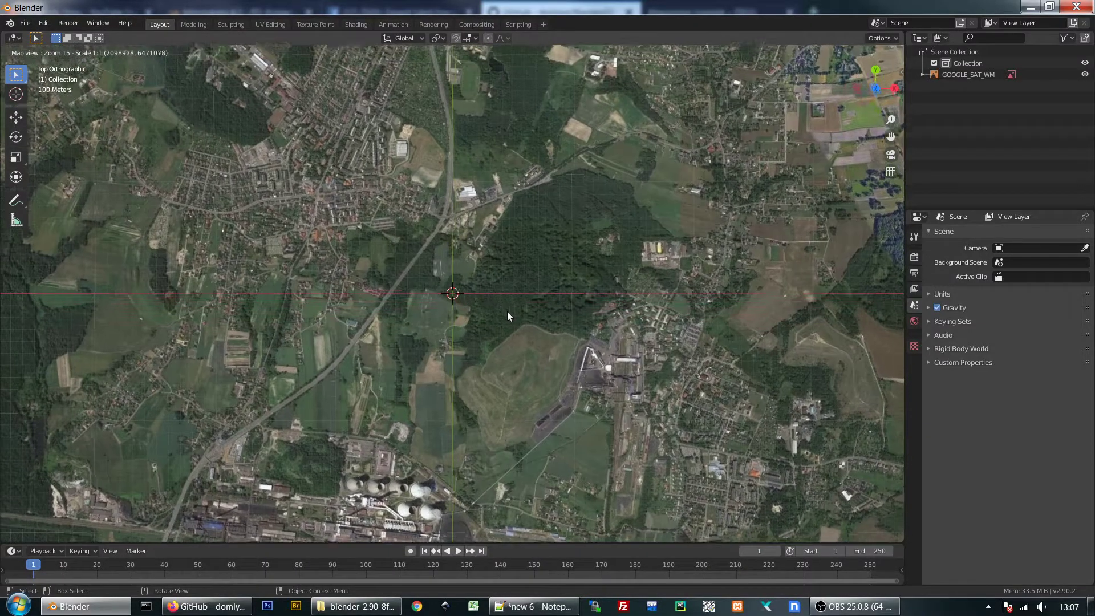
# Pan and zoom the Łaziska Górne satellite imagery to inspect the power plant and town centre.
pyautogui.moveTo(491, 282); pyautogui.dragTo(528, 371, button='middle')
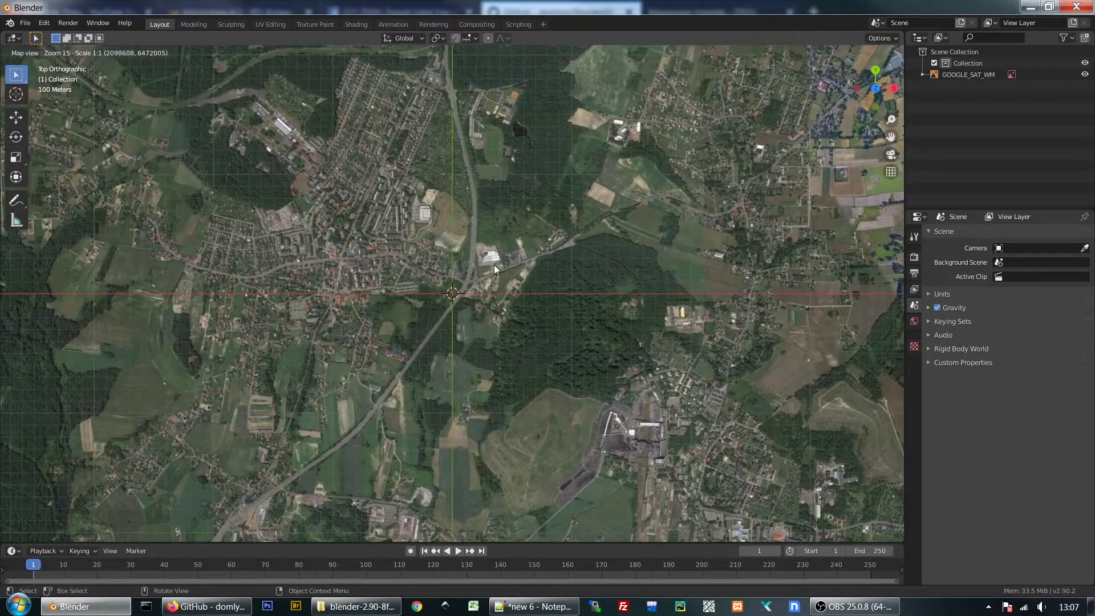
pyautogui.moveTo(494, 265)
pyautogui.mouseDown(button='middle')
pyautogui.moveTo(651, 314)
pyautogui.moveTo(649, 346)
pyautogui.moveTo(691, 338)
pyautogui.moveTo(540, 166)
pyautogui.mouseUp(button='middle')
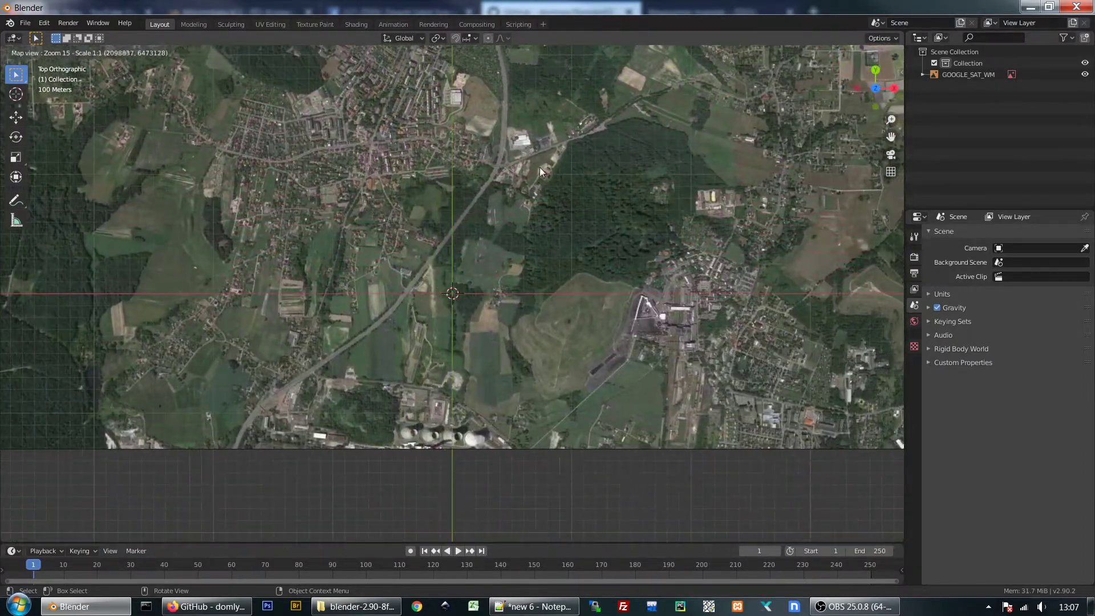
pyautogui.moveTo(572, 317); pyautogui.dragTo(588, 224, button='middle')
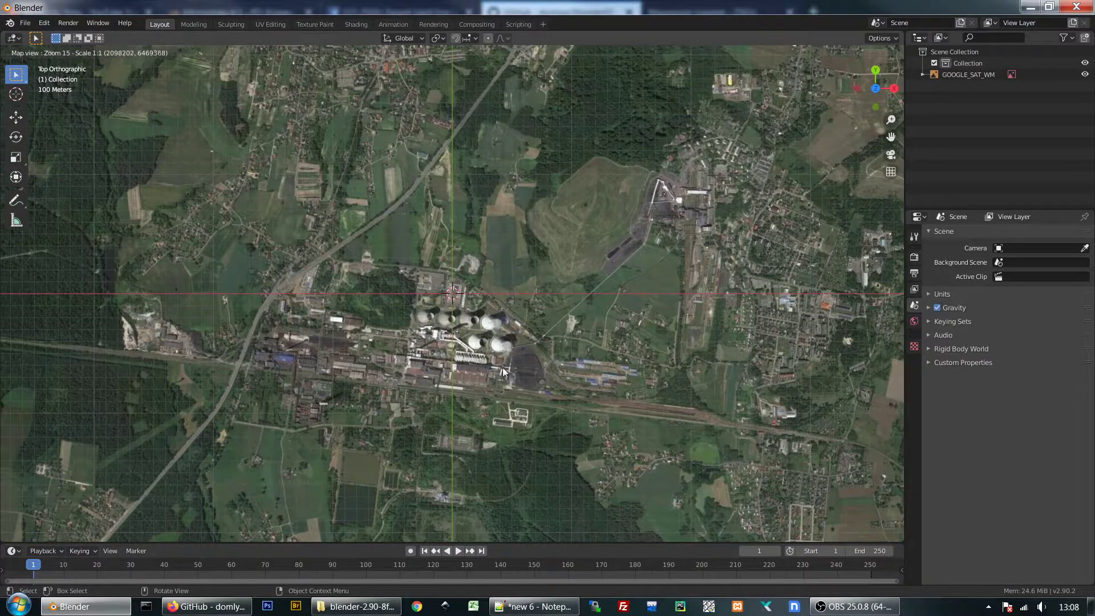
pyautogui.moveTo(493, 375); pyautogui.dragTo(539, 375)
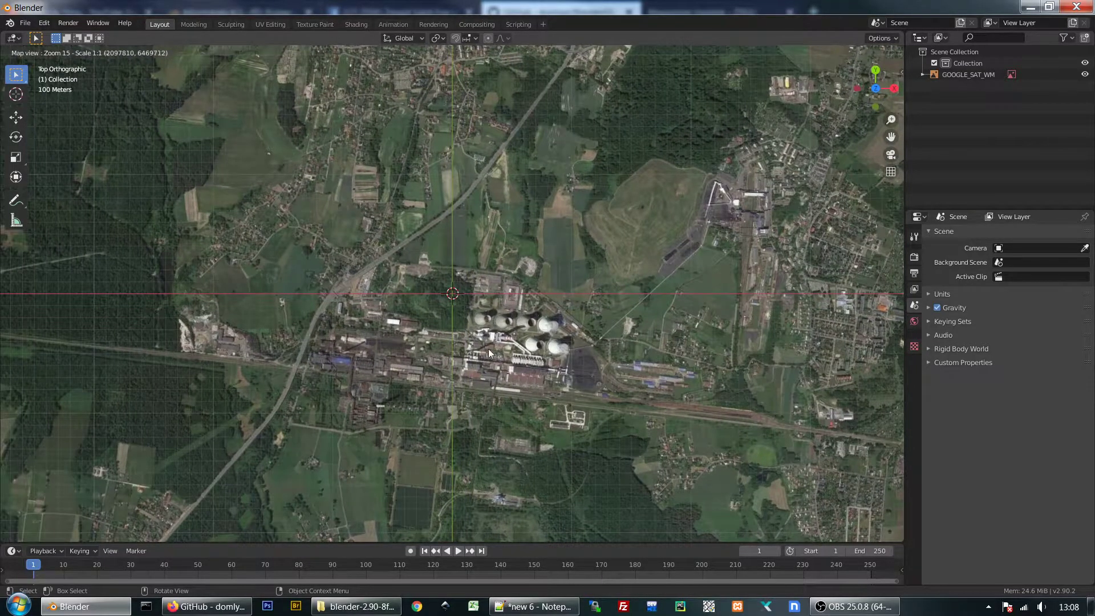
pyautogui.scroll(2, 513, 357)
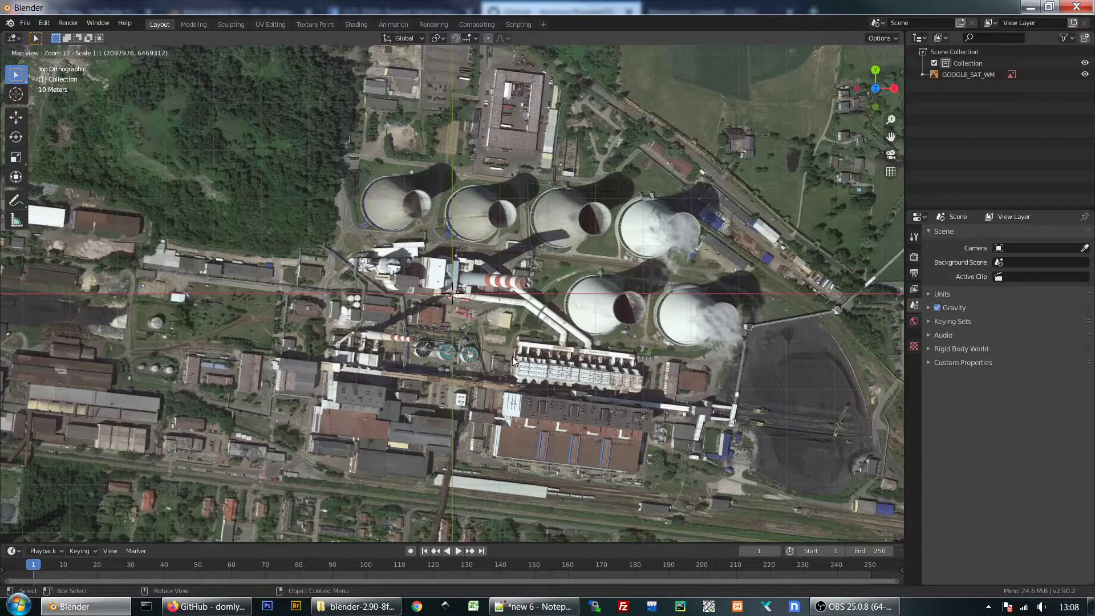
pyautogui.scroll(-2, 512, 357)
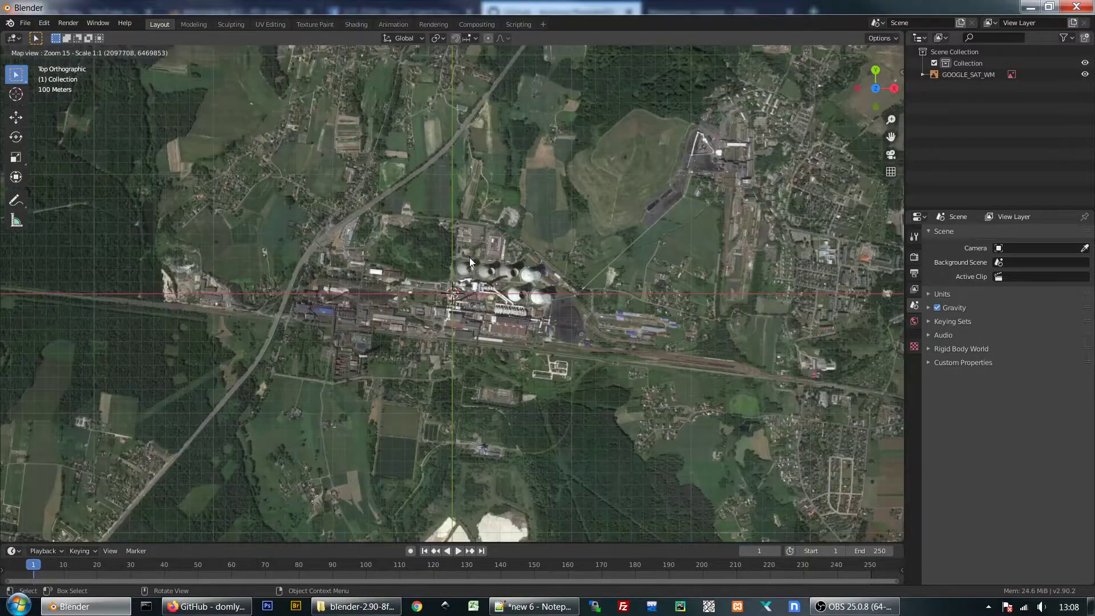
pyautogui.moveTo(470, 257)
pyautogui.mouseDown()
pyautogui.moveTo(490, 256)
pyautogui.moveTo(504, 355)
pyautogui.moveTo(497, 387)
pyautogui.mouseUp()
pyautogui.moveTo(493, 281); pyautogui.dragTo(504, 381)
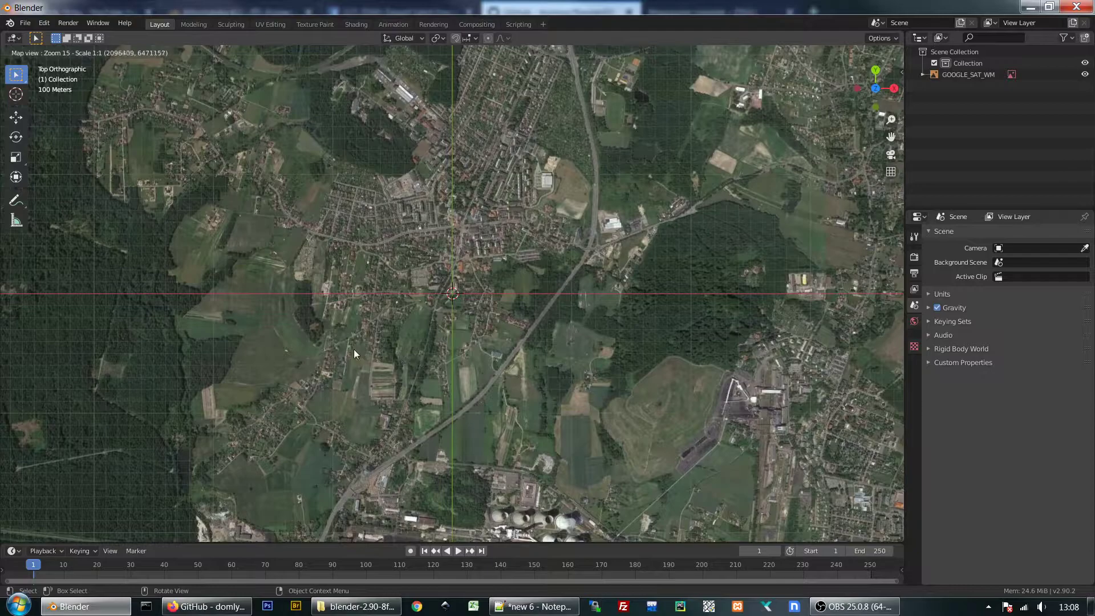
# Switch the Google basemap layer from Satellite to the road Map.
pyautogui.press('b')
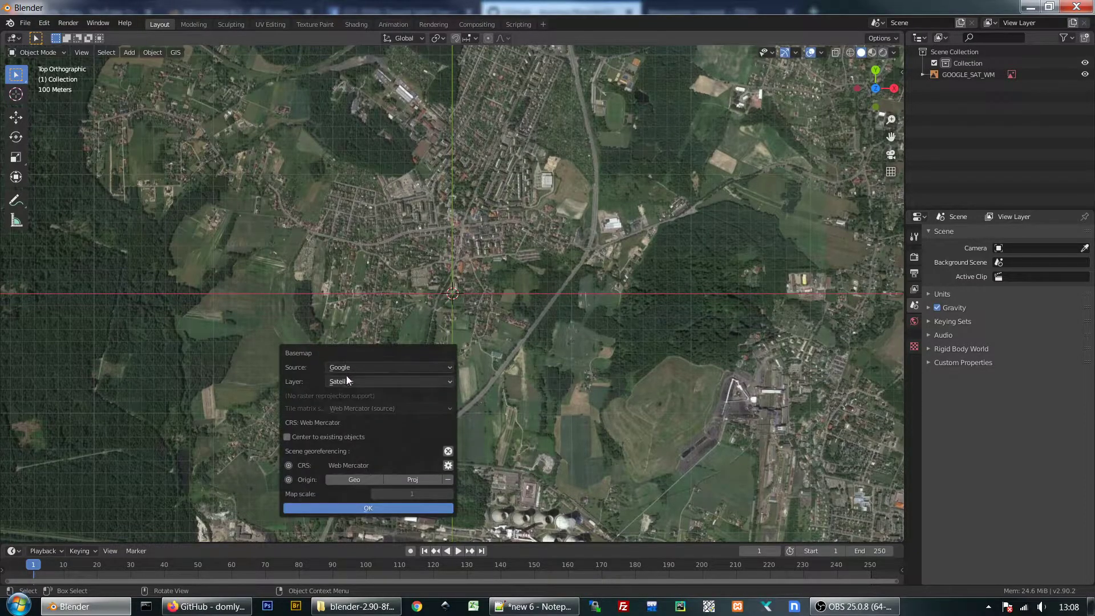
pyautogui.click(346, 381)
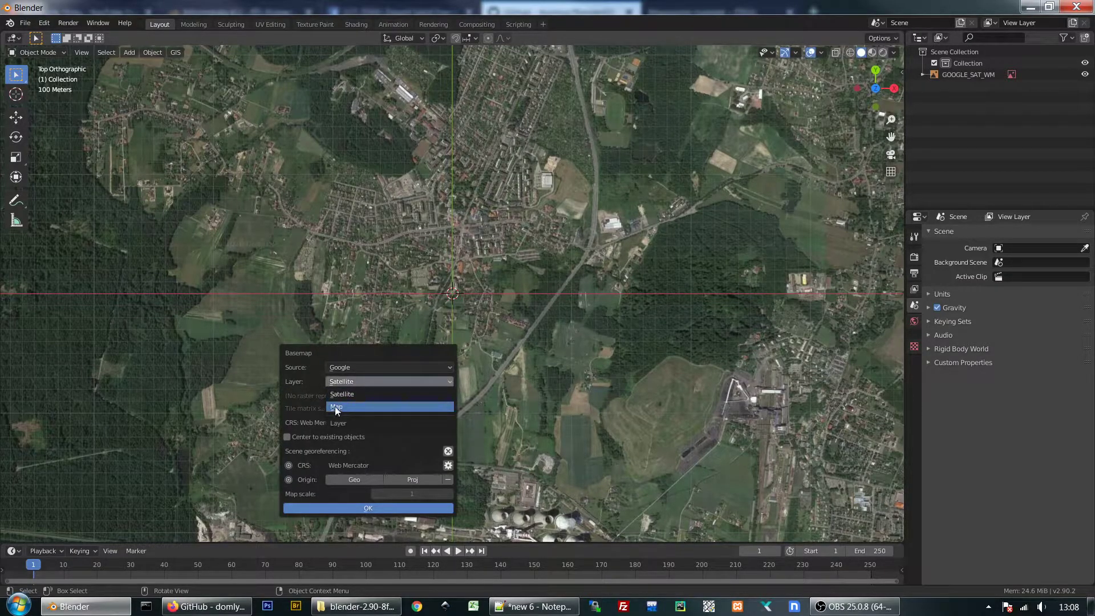
pyautogui.click(334, 406)
pyautogui.click(364, 508)
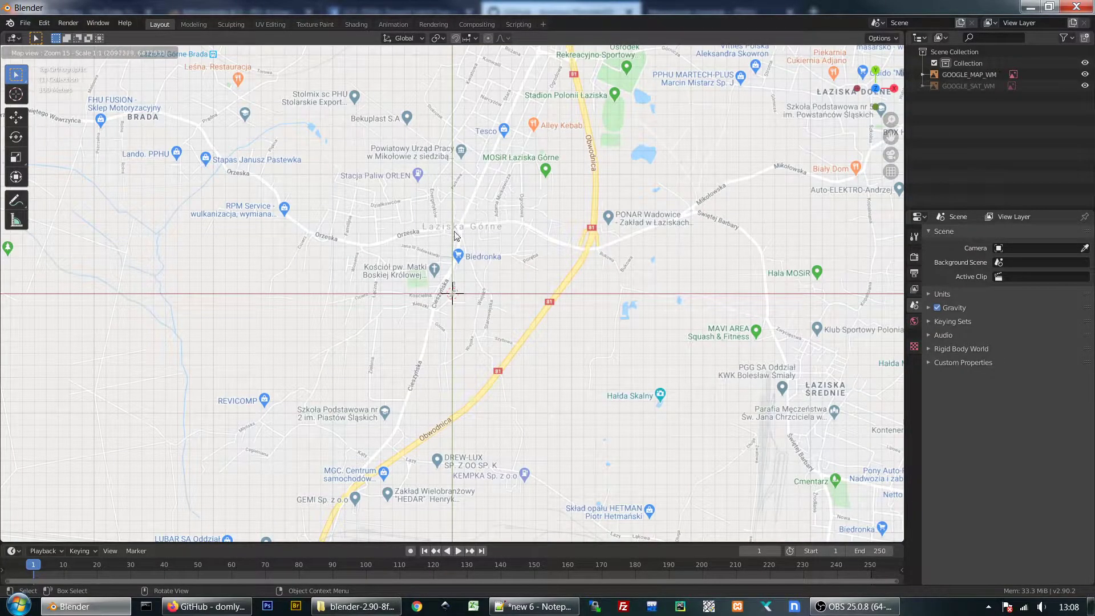
# Recentre the road map on the town at zoom 16 and bring up the basemap options.
pyautogui.moveTo(493, 269)
pyautogui.mouseDown()
pyautogui.moveTo(480, 333)
pyautogui.moveTo(525, 323)
pyautogui.moveTo(547, 348)
pyautogui.mouseUp()
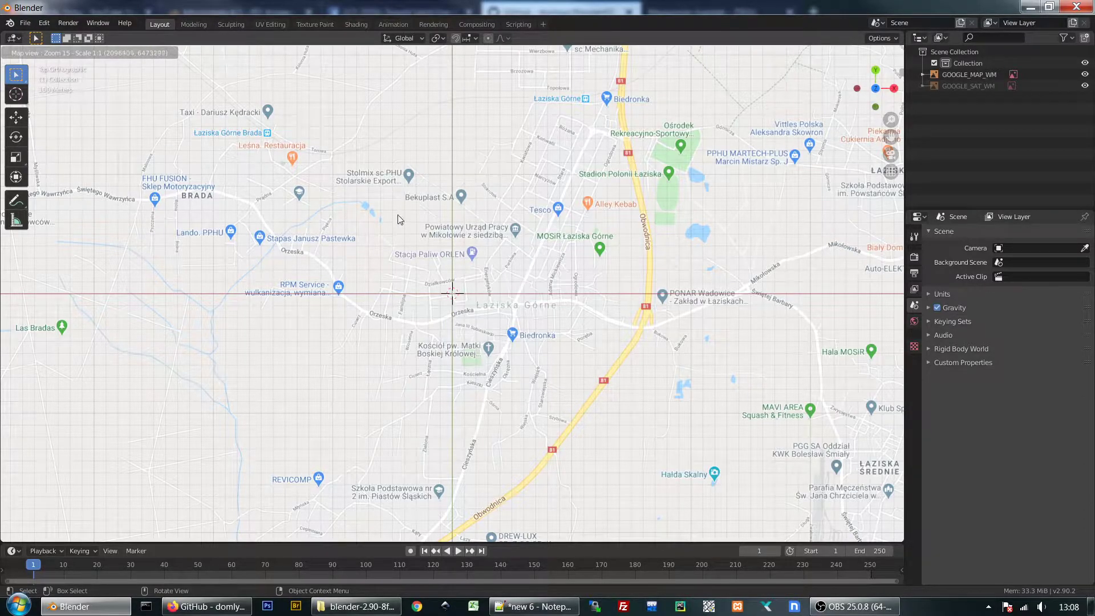
pyautogui.scroll(1, 461, 229)
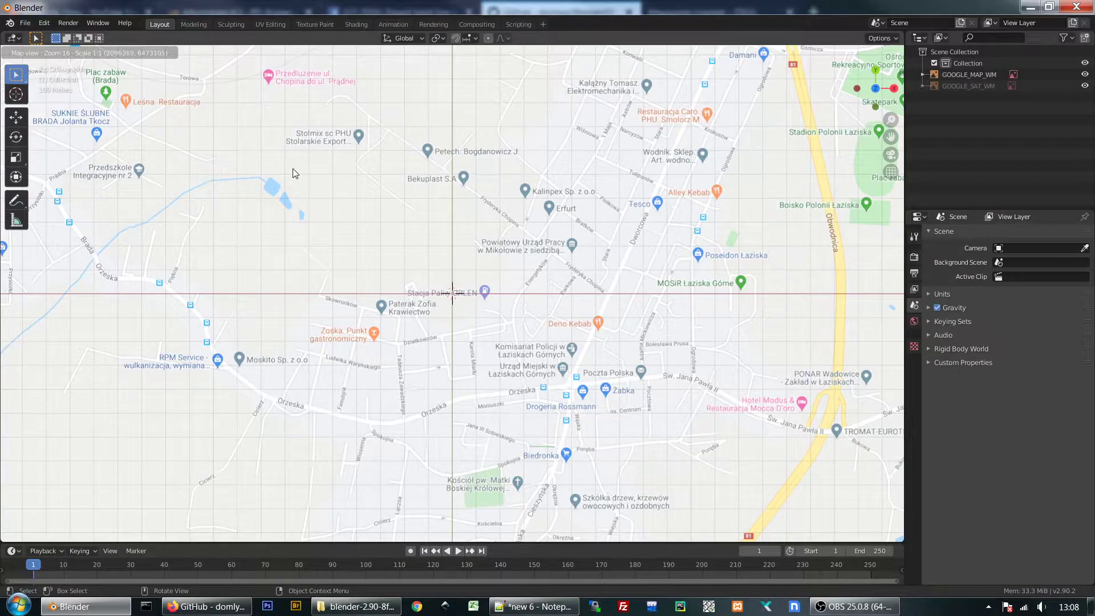
pyautogui.moveTo(443, 214); pyautogui.dragTo(417, 249, button='middle')
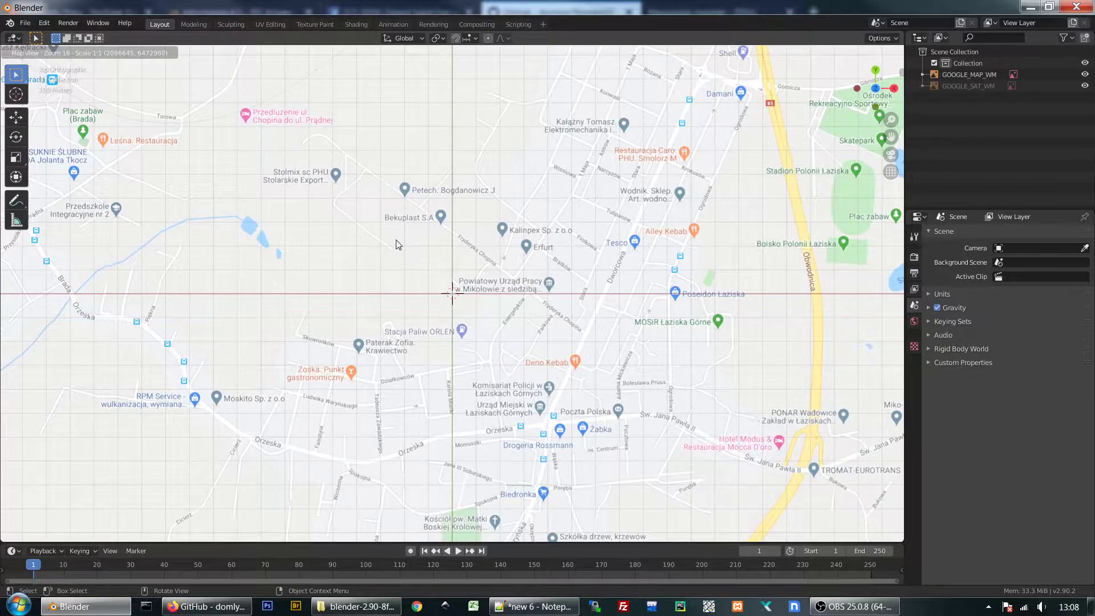
pyautogui.press('space')
# Load the Google Satellite basemap layer again.
pyautogui.click(369, 274)
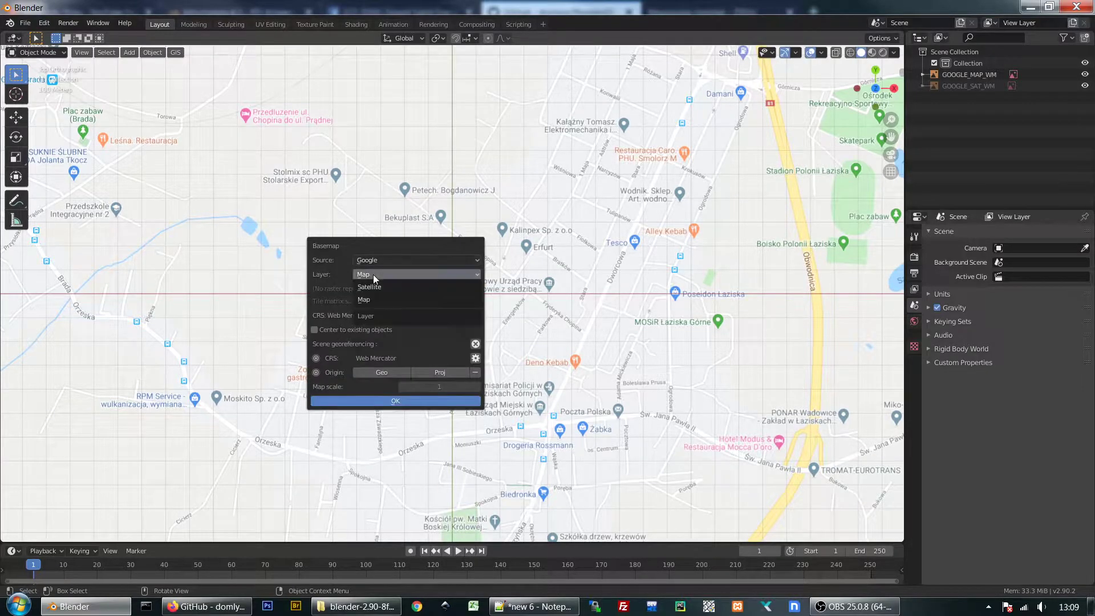
pyautogui.click(369, 286)
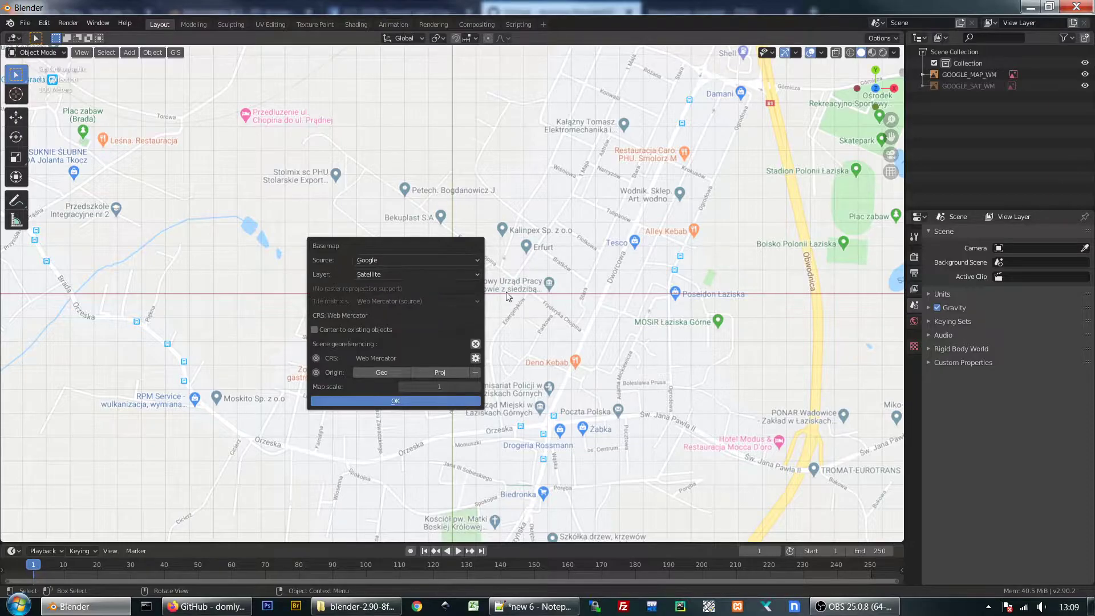
pyautogui.click(402, 401)
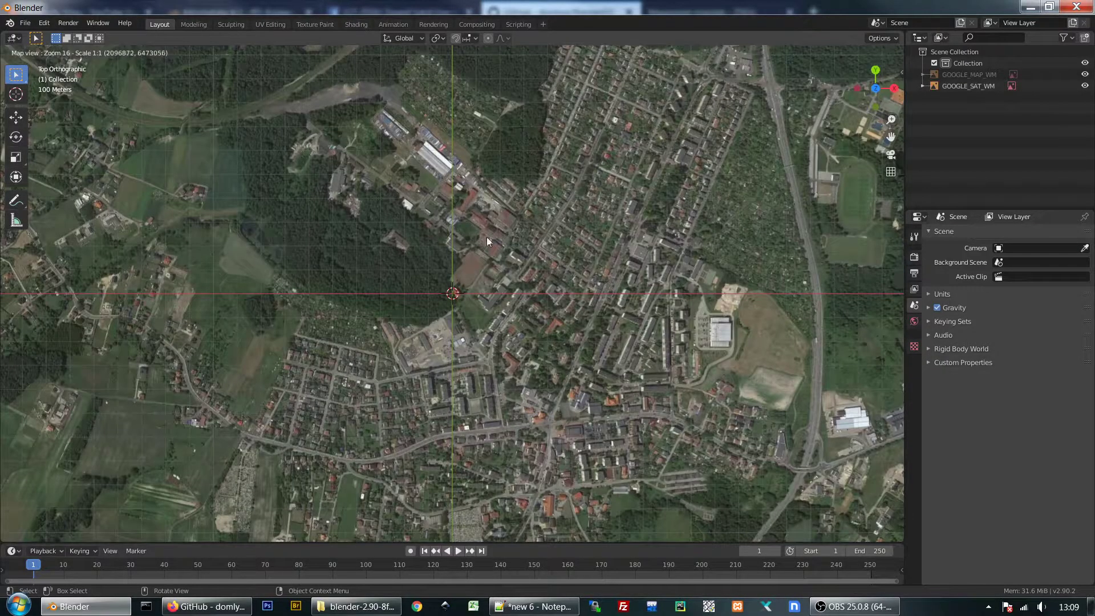
# Pan and zoom the satellite map to the long white-roofed warehouse halls at zoom 18.
pyautogui.moveTo(433, 248); pyautogui.dragTo(391, 232, button='middle')
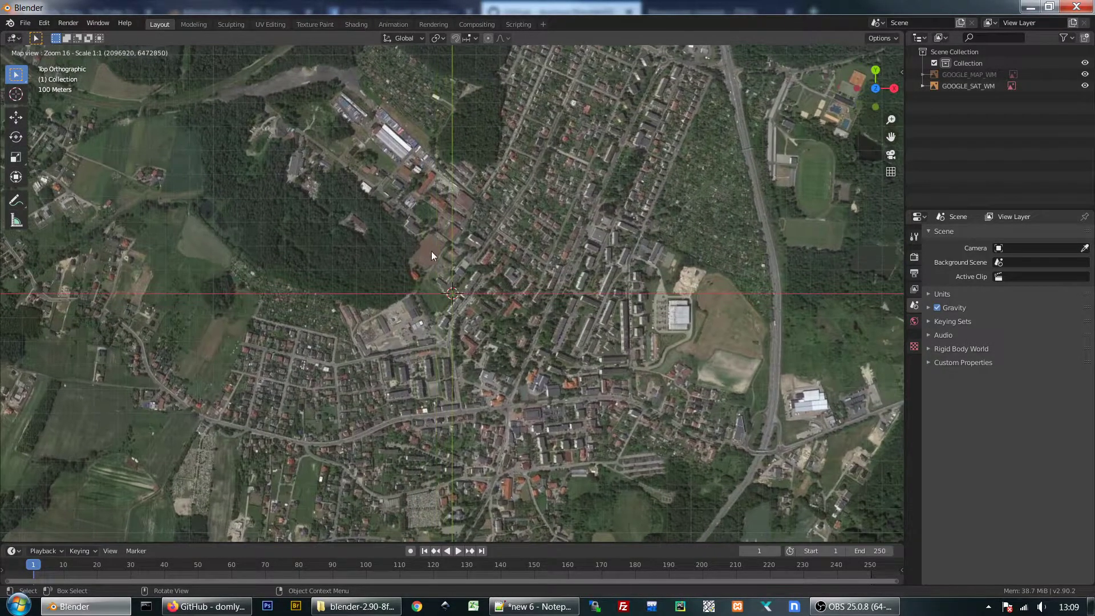
pyautogui.scroll(2, 432, 255)
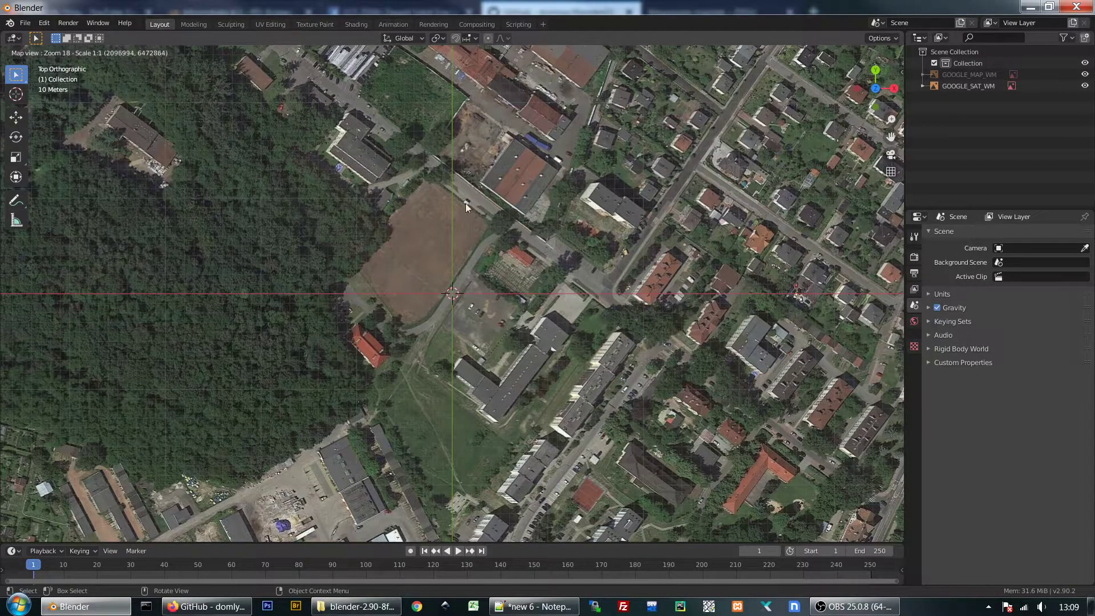
pyautogui.moveTo(465, 203); pyautogui.dragTo(409, 267, button='middle')
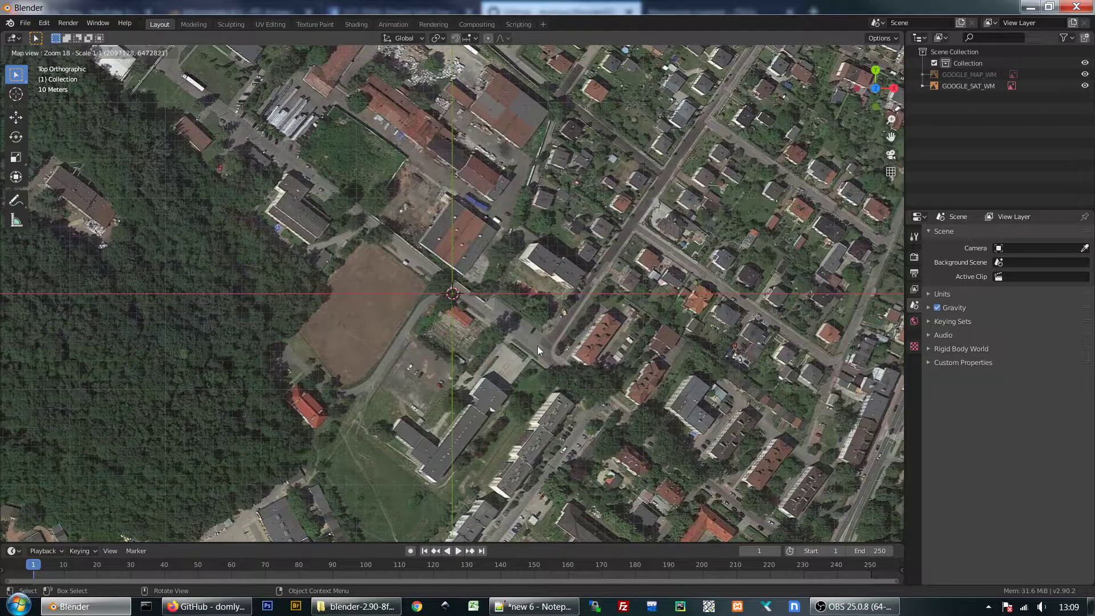
pyautogui.moveTo(349, 227); pyautogui.dragTo(503, 309, button='middle')
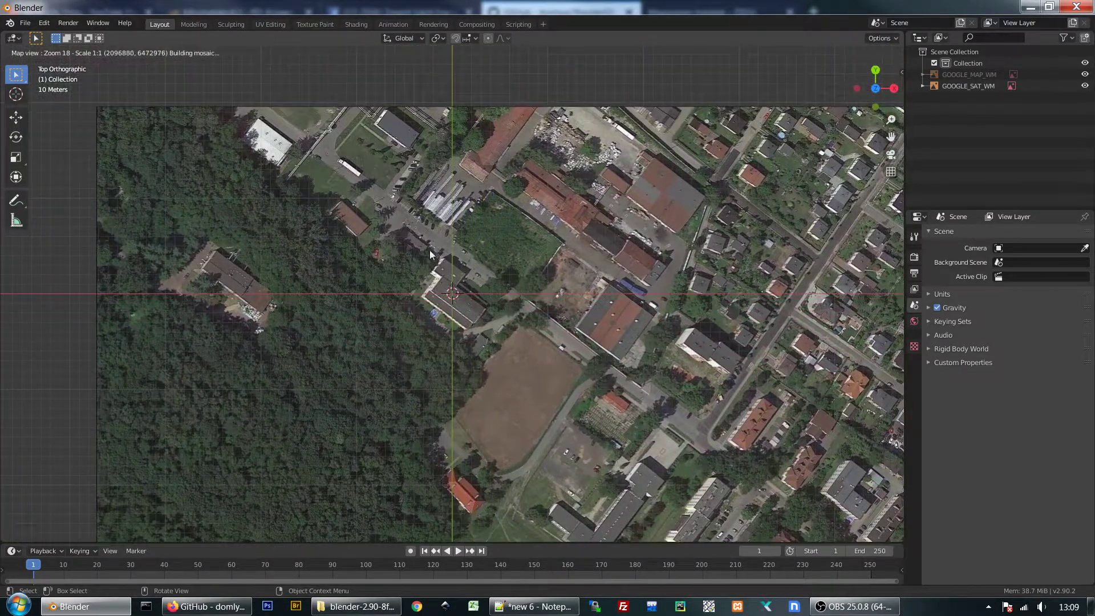
pyautogui.moveTo(362, 202); pyautogui.dragTo(423, 327, button='middle')
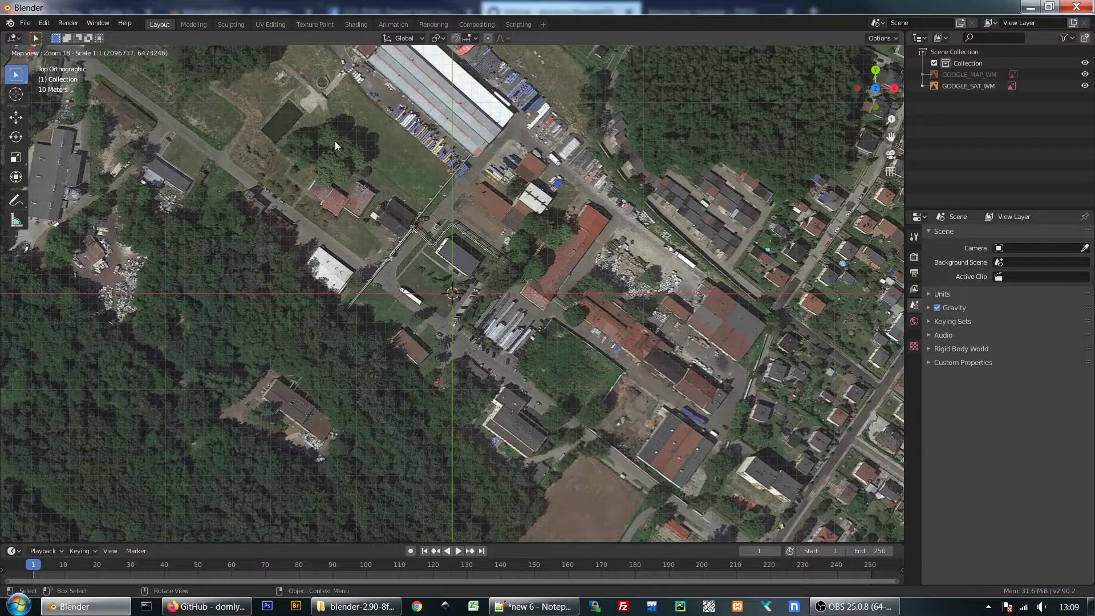
pyautogui.moveTo(392, 254)
pyautogui.mouseDown(button='middle')
pyautogui.moveTo(434, 276)
pyautogui.moveTo(429, 269)
pyautogui.moveTo(413, 312)
pyautogui.mouseUp(button='middle')
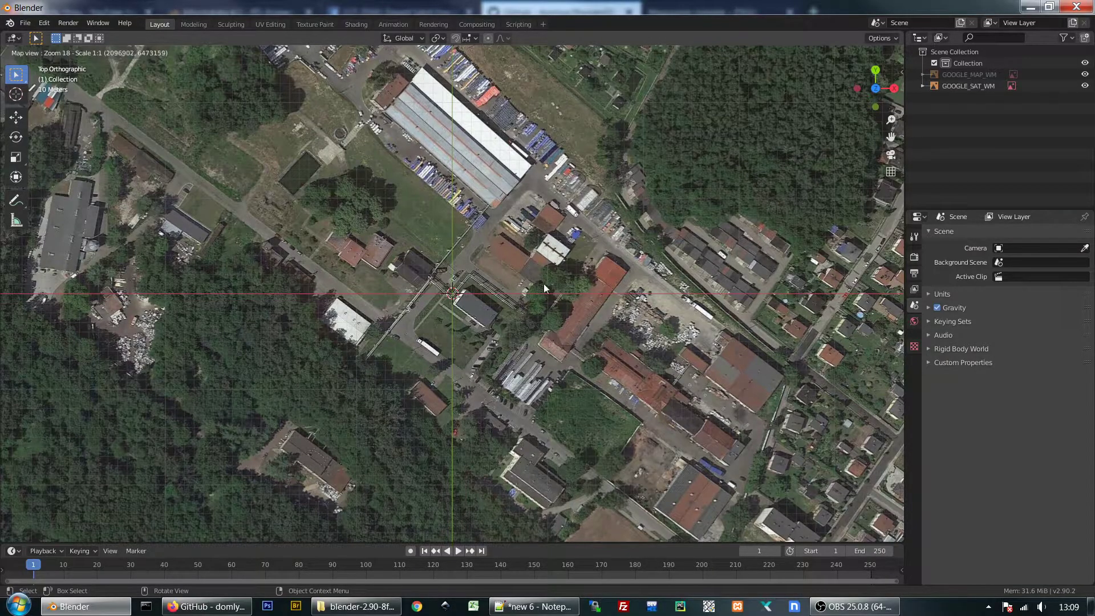
pyautogui.click(207, 607)
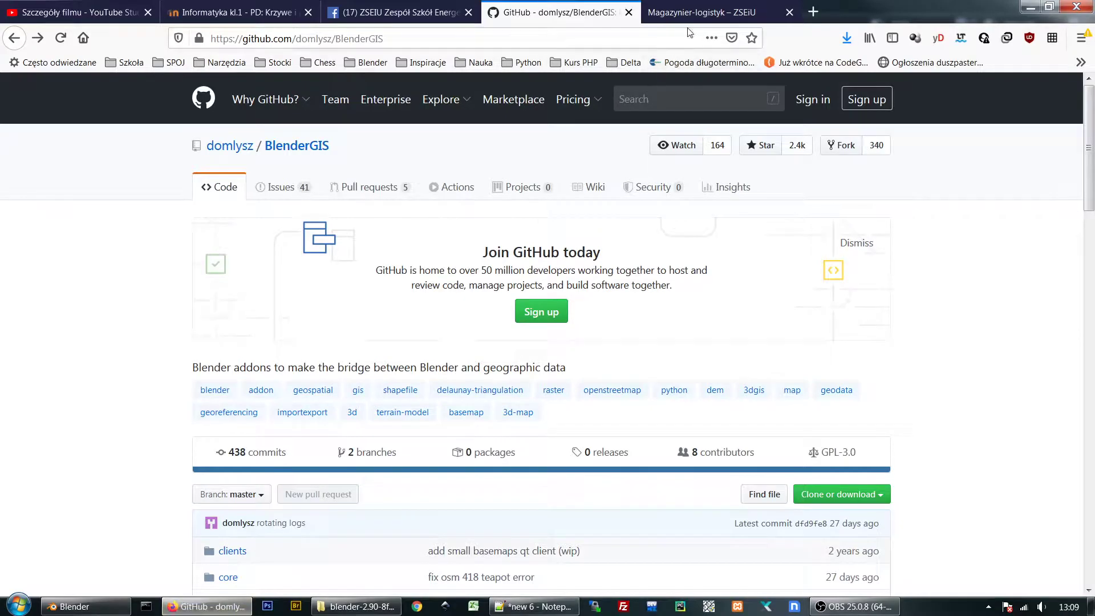
pyautogui.click(693, 14)
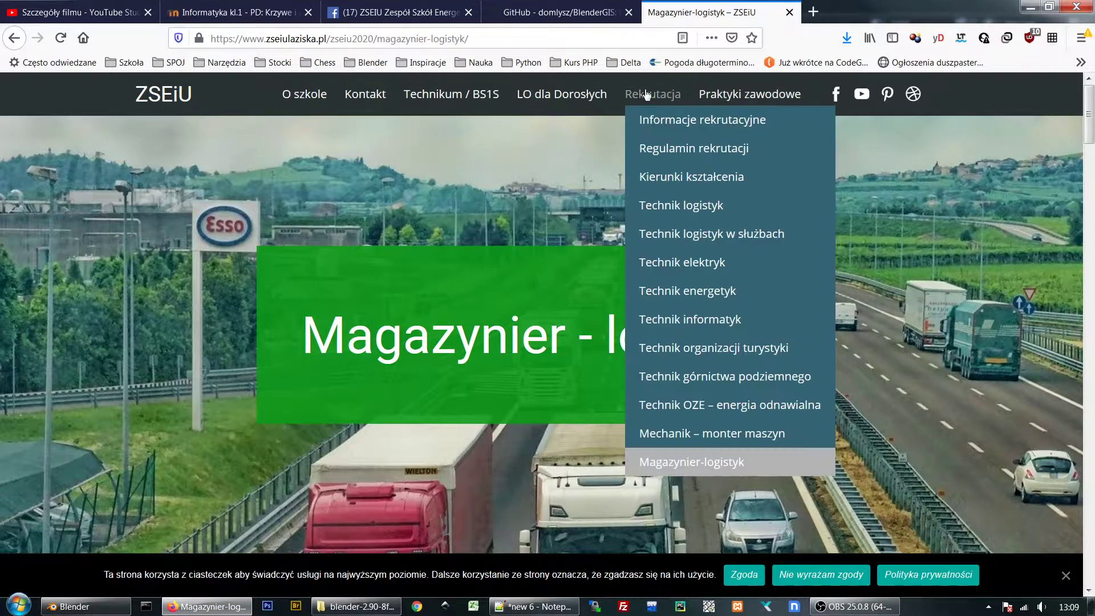
pyautogui.moveTo(652, 93)
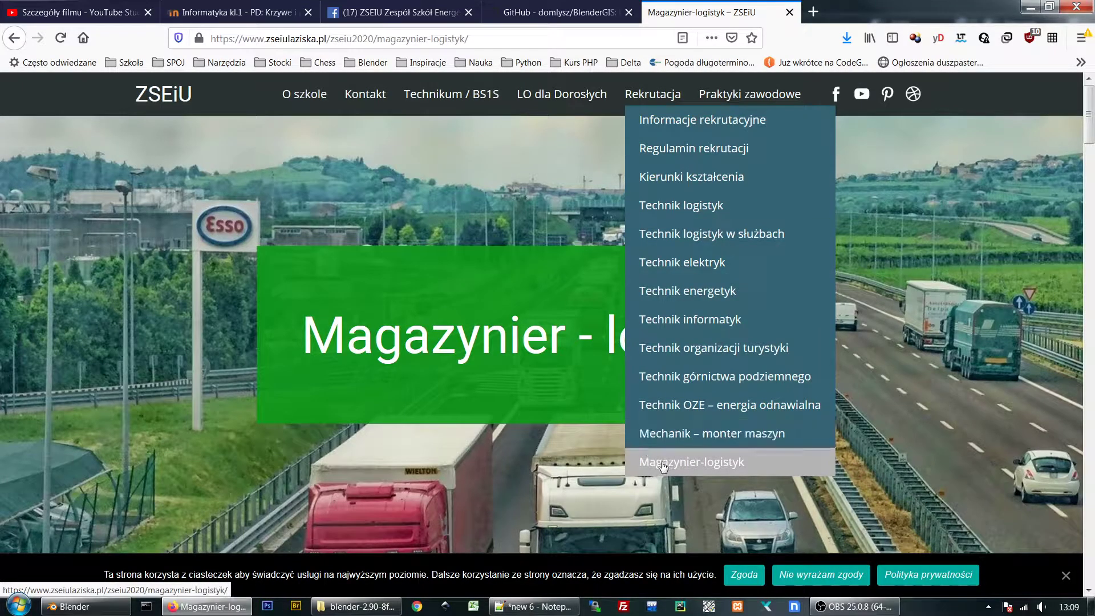
pyautogui.scroll(-2, 486, 359)
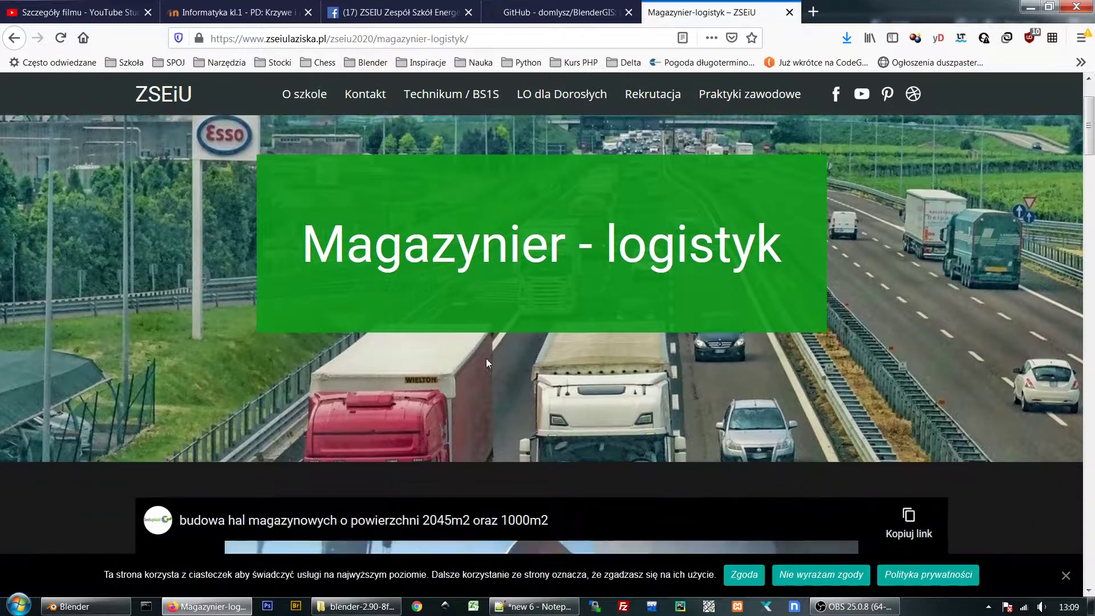
pyautogui.scroll(-5, 502, 342)
pyautogui.scroll(-2, 501, 342)
pyautogui.moveTo(541, 214)
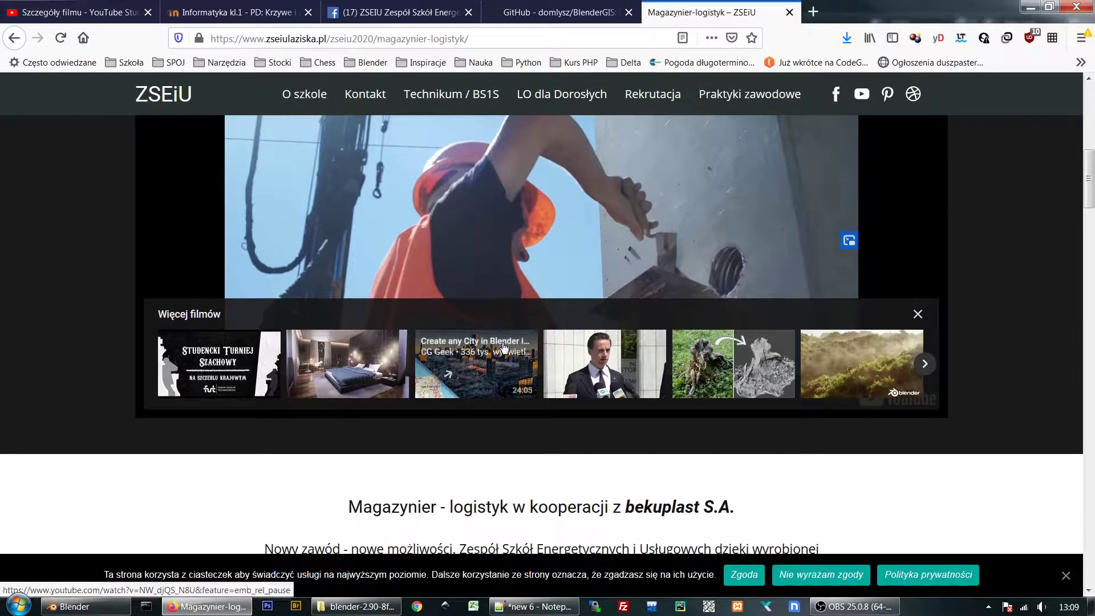
pyautogui.scroll(2, 450, 323)
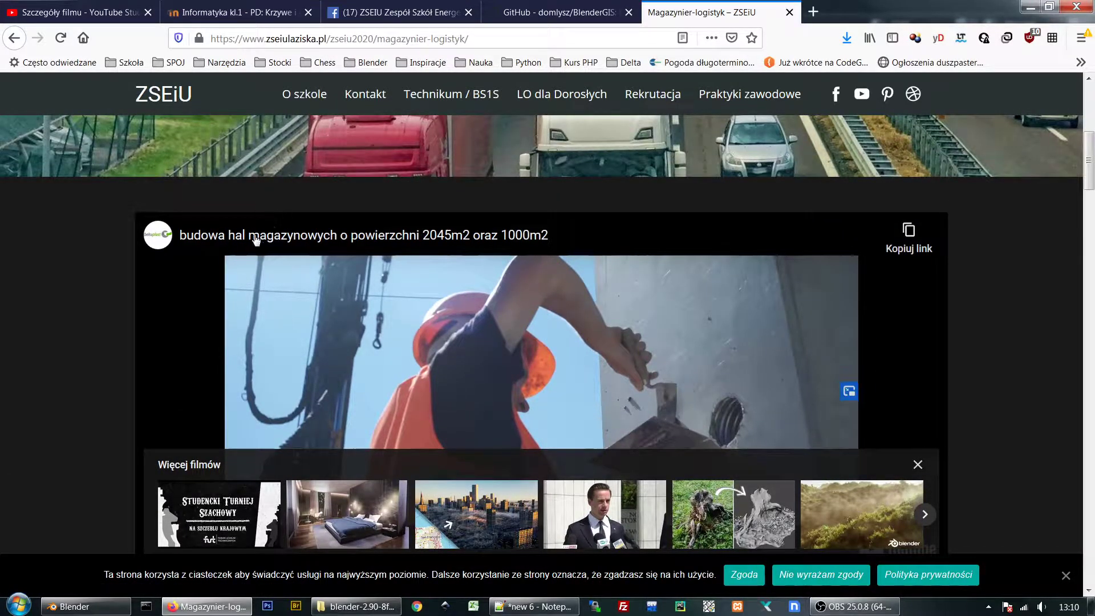
pyautogui.scroll(-3, 321, 361)
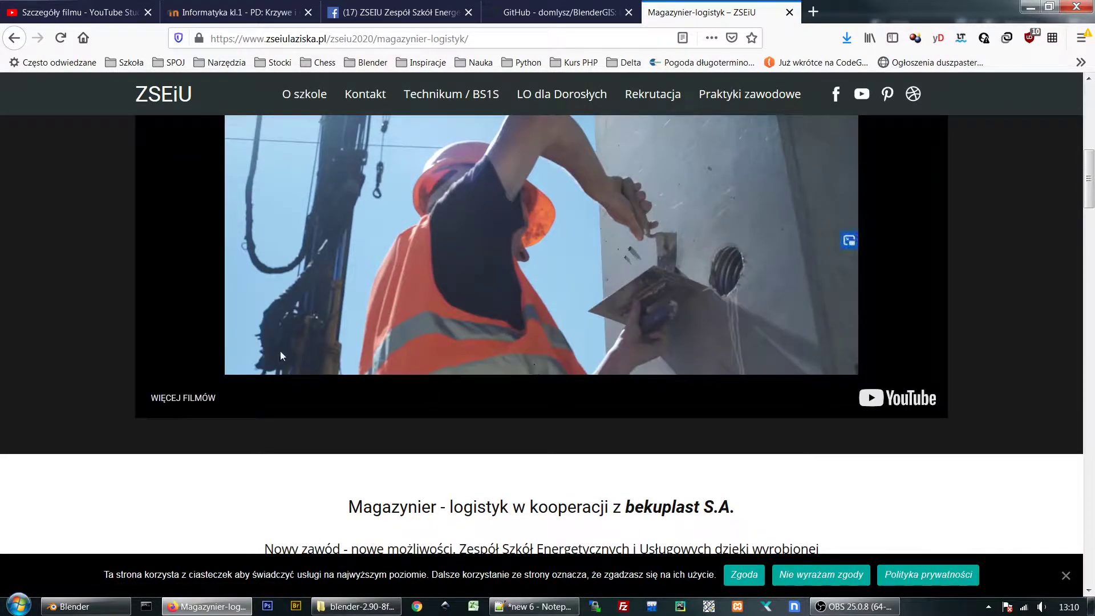
pyautogui.click(281, 351)
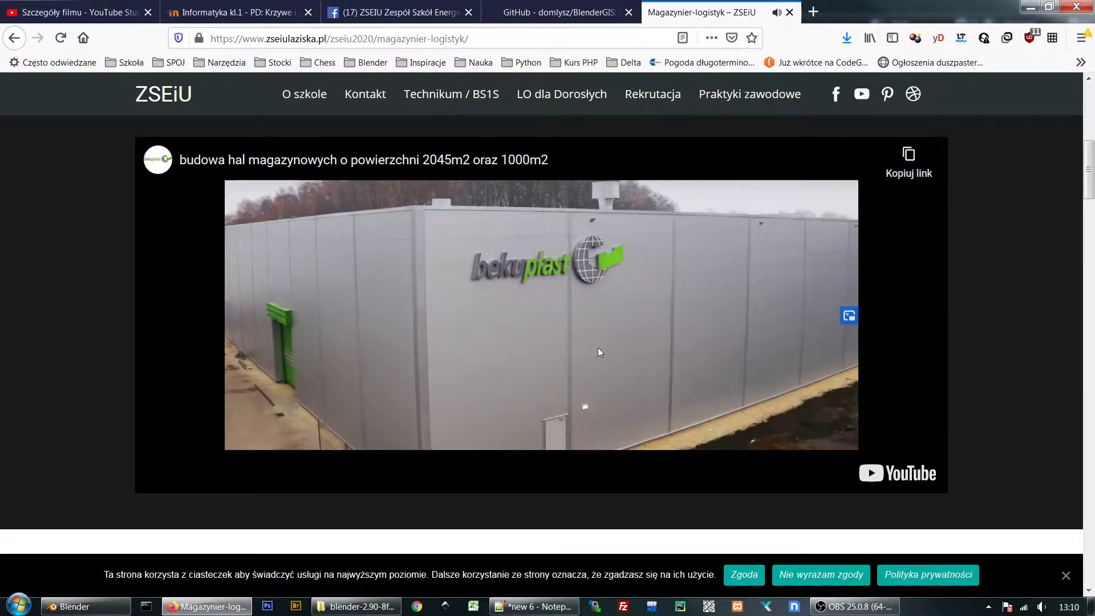
pyautogui.click(582, 321)
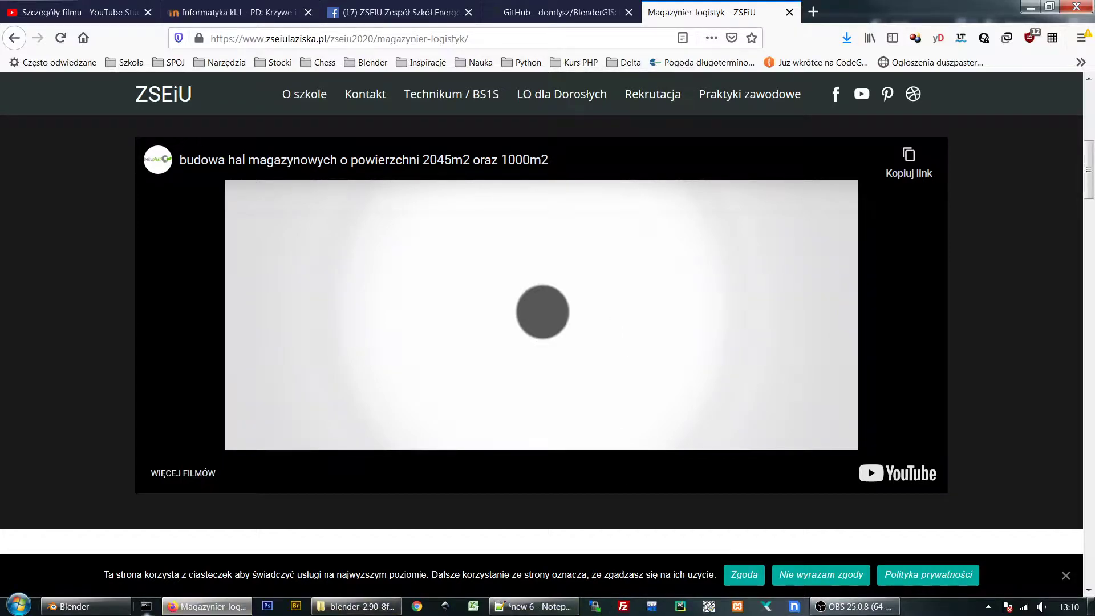
pyautogui.click(85, 606)
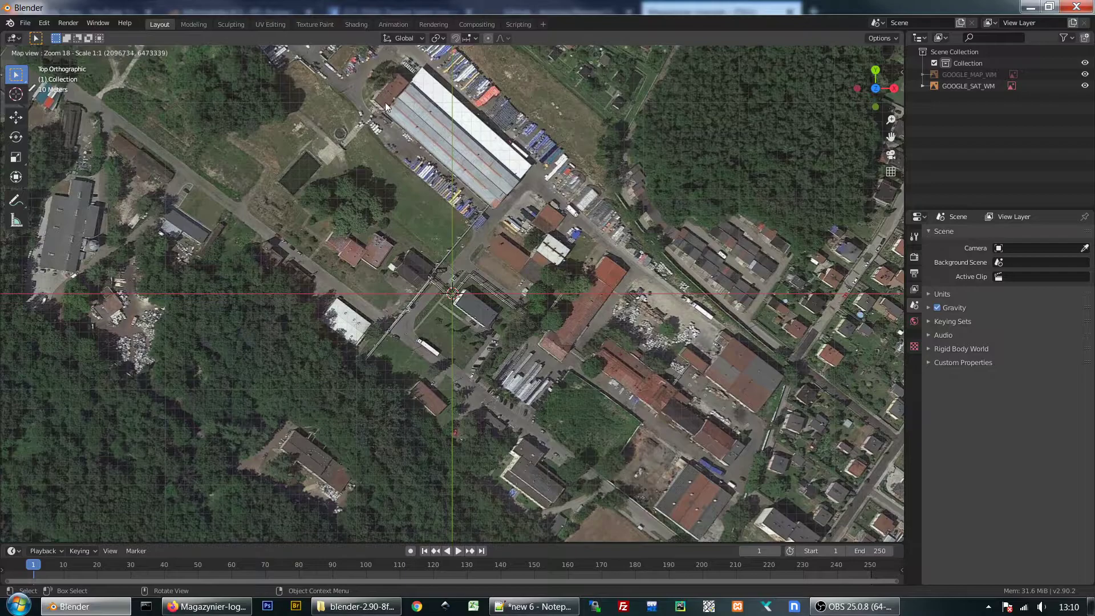
# Nudge the satellite map north-east, then return to the school video page in Firefox.
pyautogui.moveTo(488, 198); pyautogui.dragTo(426, 249, button='middle')
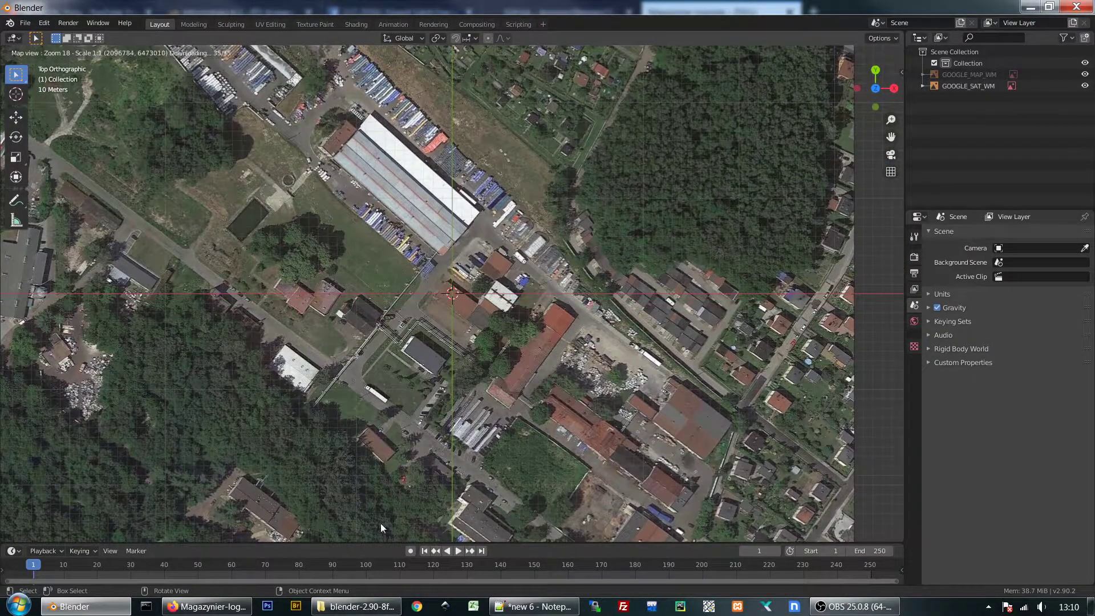
pyautogui.click(236, 606)
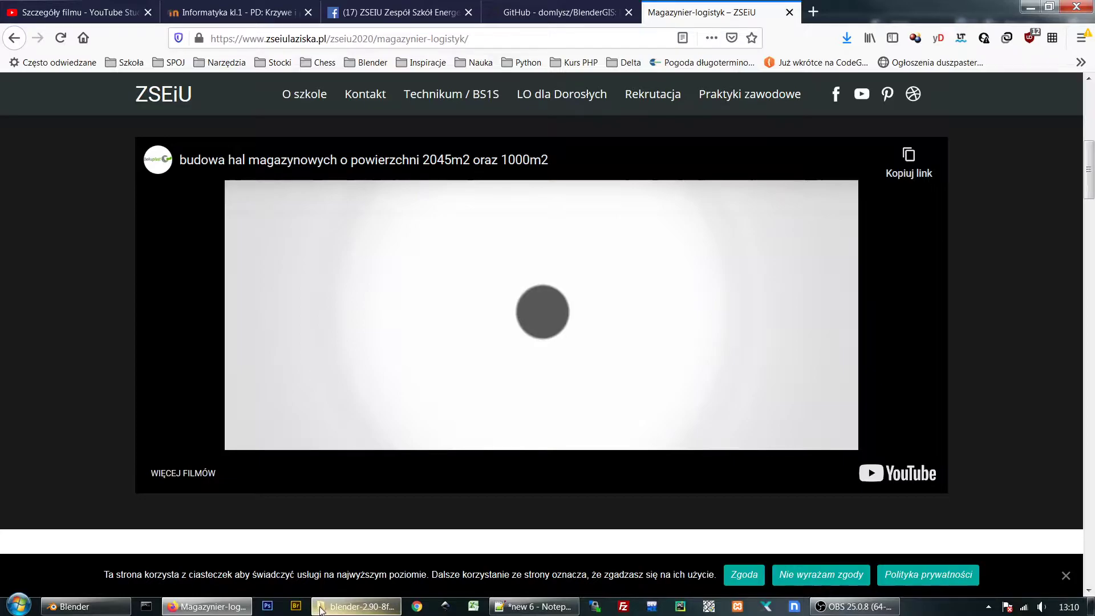
pyautogui.moveTo(207, 607)
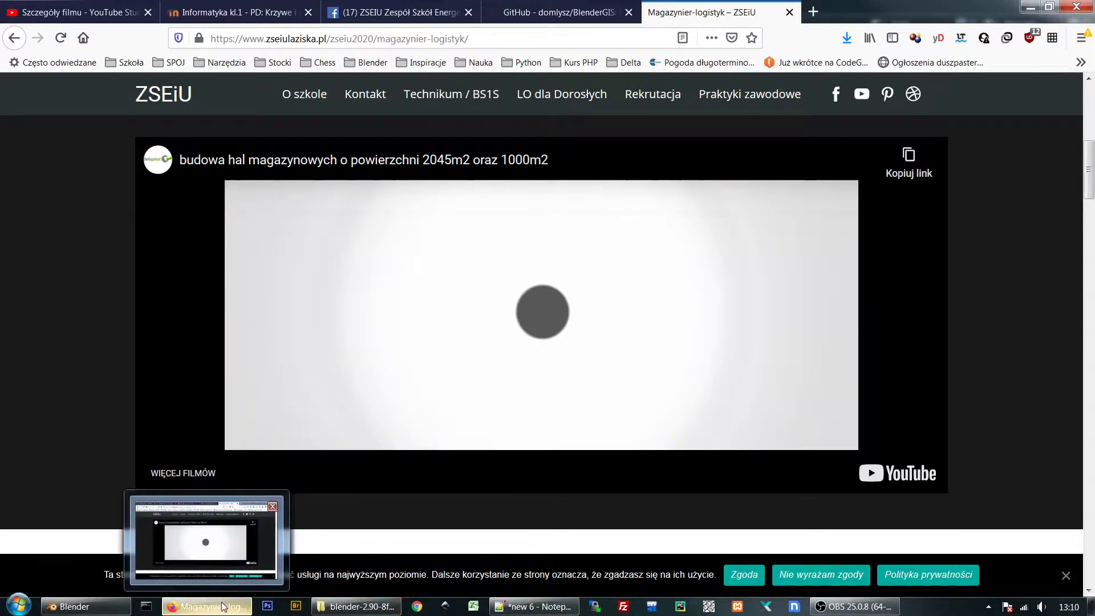
# Return from the Firefox school page to Blender's zoom-18 satellite map.
pyautogui.click(91, 607)
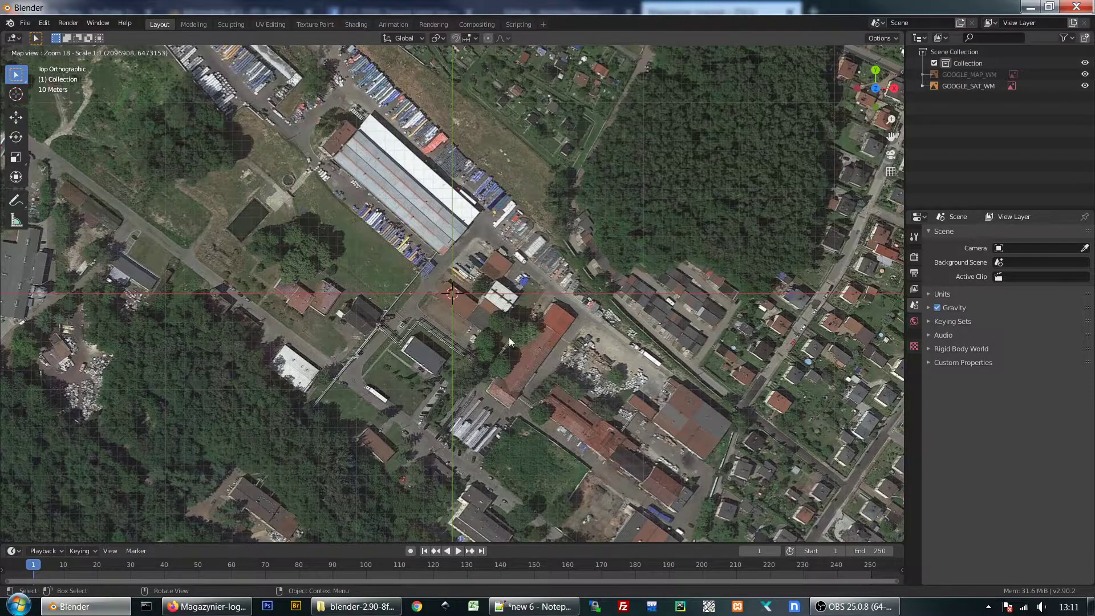
# Pan the satellite map and zoom out to level 17 to fit the forest, halls and housing estates.
pyautogui.moveTo(504, 334)
pyautogui.mouseDown()
pyautogui.moveTo(468, 289)
pyautogui.moveTo(475, 306)
pyautogui.moveTo(478, 260)
pyautogui.mouseUp()
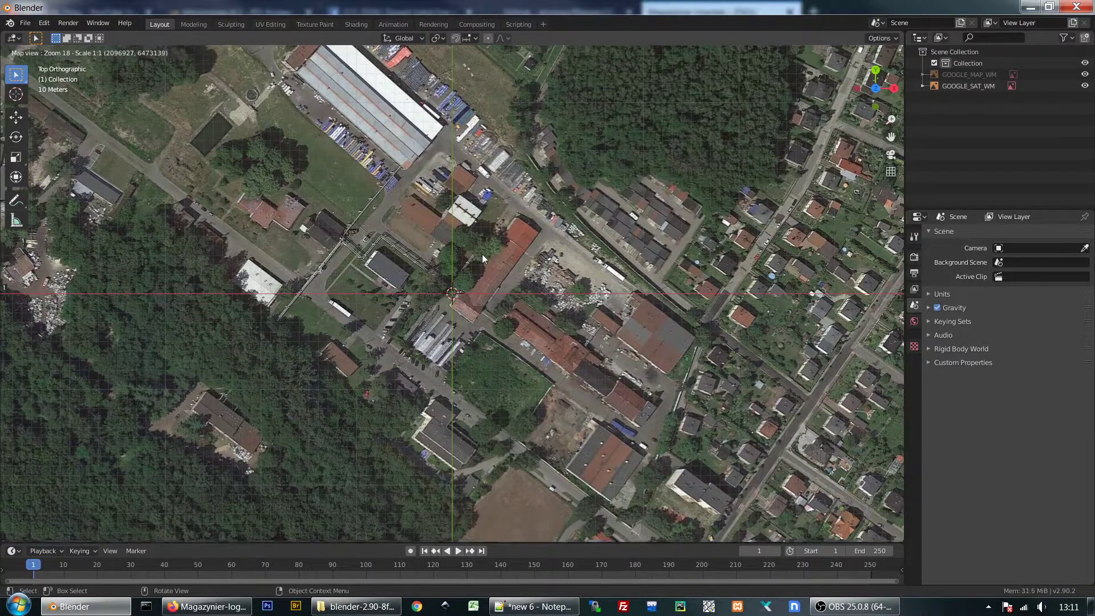
pyautogui.moveTo(552, 304); pyautogui.dragTo(529, 368)
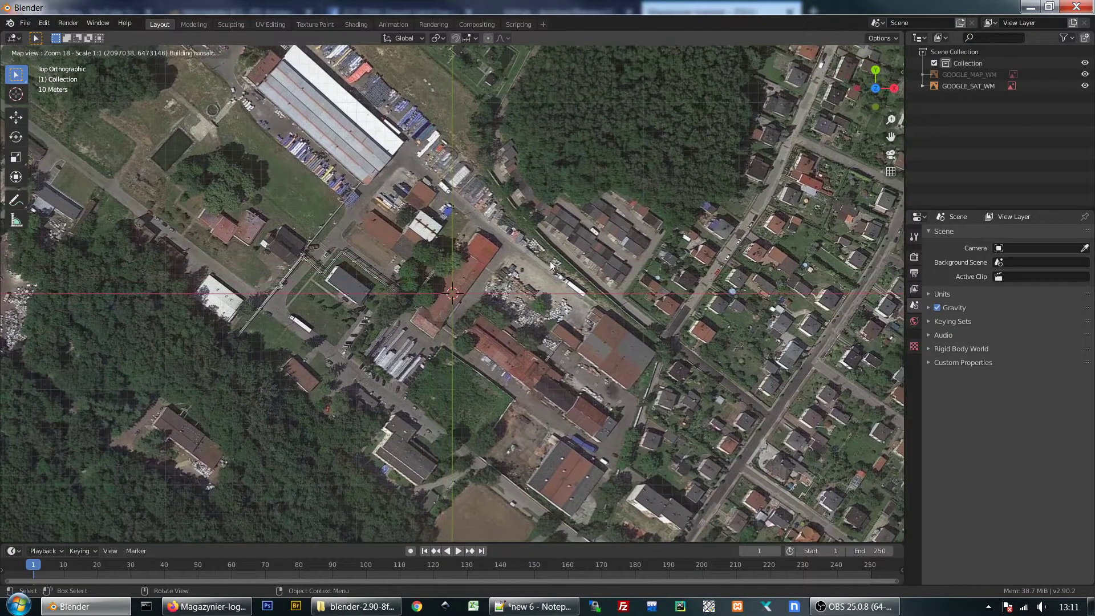
pyautogui.scroll(-1, 549, 262)
pyautogui.moveTo(617, 302)
pyautogui.mouseDown()
pyautogui.moveTo(575, 259)
pyautogui.moveTo(604, 287)
pyautogui.mouseUp()
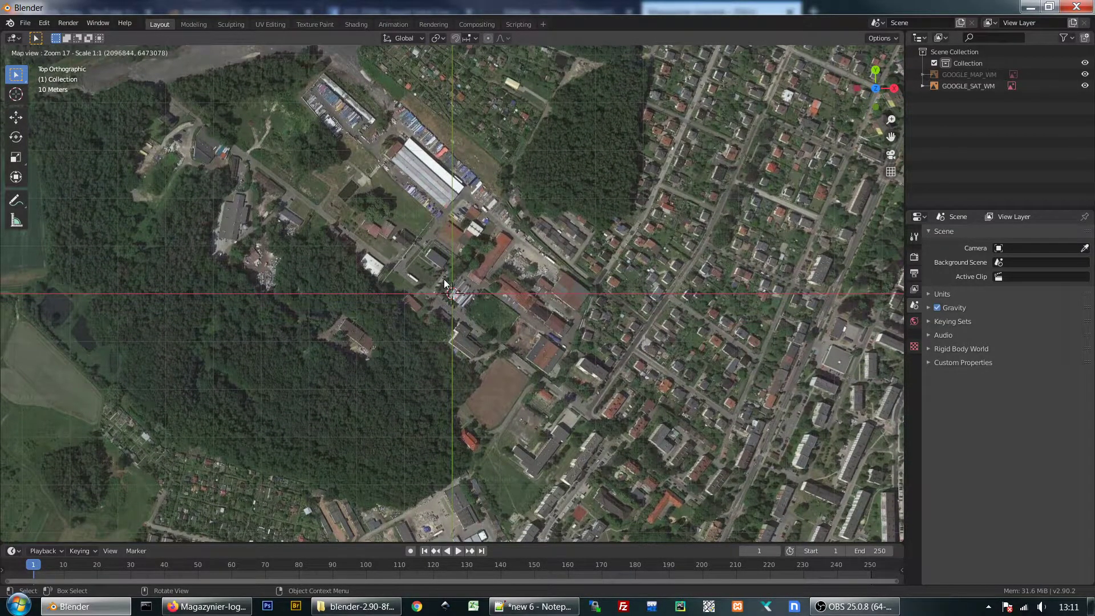
# Export the map view as the textured plane EXPORT_GOOGLE_SAT_WM and tilt it into perspective.
pyautogui.press('e')
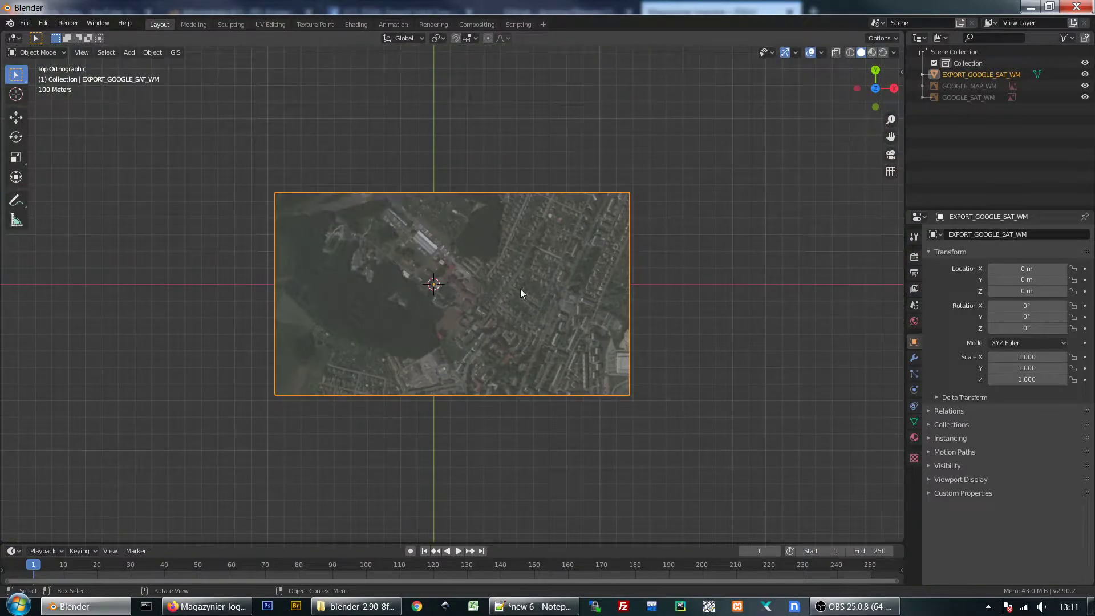
pyautogui.scroll(1, 512, 289)
pyautogui.scroll(1, 512, 289)
pyautogui.moveTo(510, 289)
pyautogui.mouseDown(button='middle')
pyautogui.moveTo(537, 285)
pyautogui.moveTo(556, 252)
pyautogui.mouseUp(button='middle')
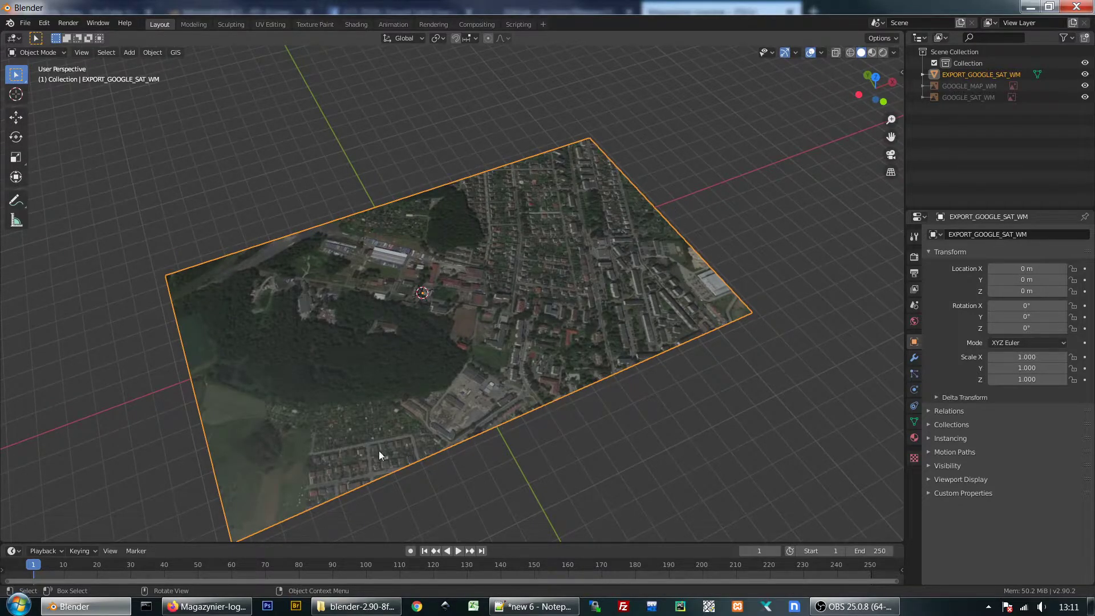
# Orbit and zoom around the satellite-textured plane to inspect it from several angles.
pyautogui.moveTo(552, 258)
pyautogui.mouseDown(button='middle')
pyautogui.moveTo(374, 295)
pyautogui.moveTo(379, 268)
pyautogui.moveTo(429, 304)
pyautogui.moveTo(520, 316)
pyautogui.moveTo(502, 287)
pyautogui.mouseUp(button='middle')
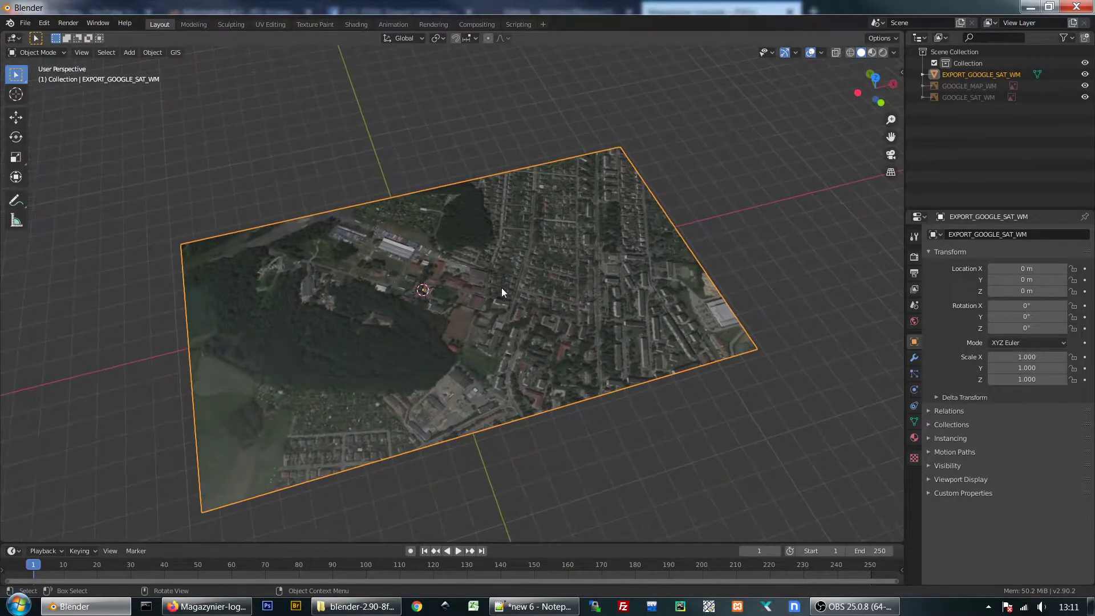
pyautogui.scroll(2, 501, 287)
pyautogui.scroll(3, 505, 281)
pyautogui.scroll(3, 506, 282)
pyautogui.scroll(-3, 506, 282)
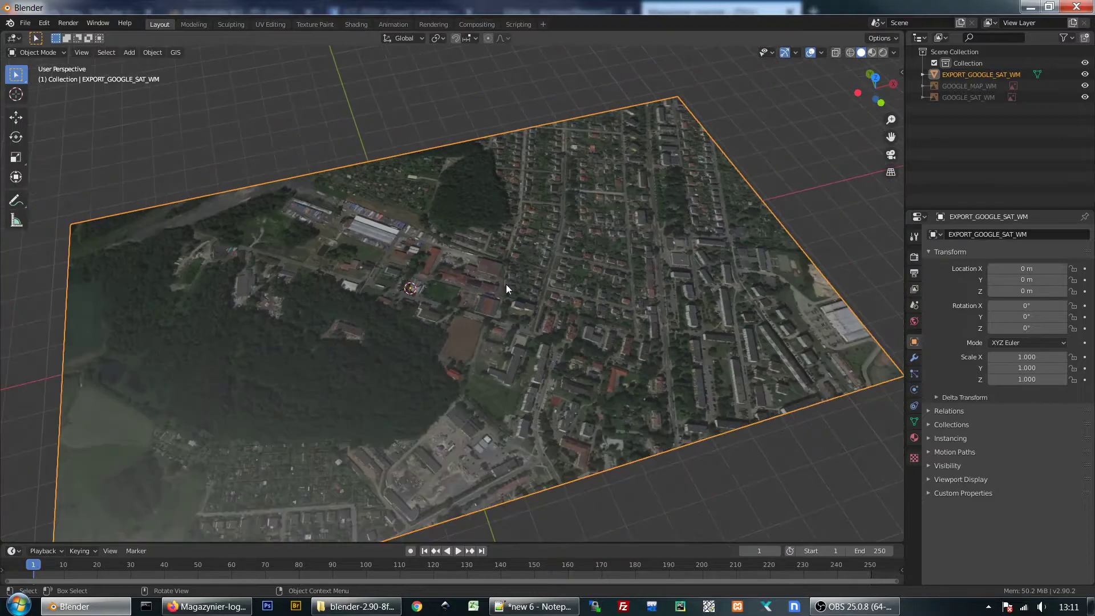
pyautogui.moveTo(462, 311)
pyautogui.mouseDown(button='middle')
pyautogui.moveTo(457, 273)
pyautogui.moveTo(471, 292)
pyautogui.mouseUp(button='middle')
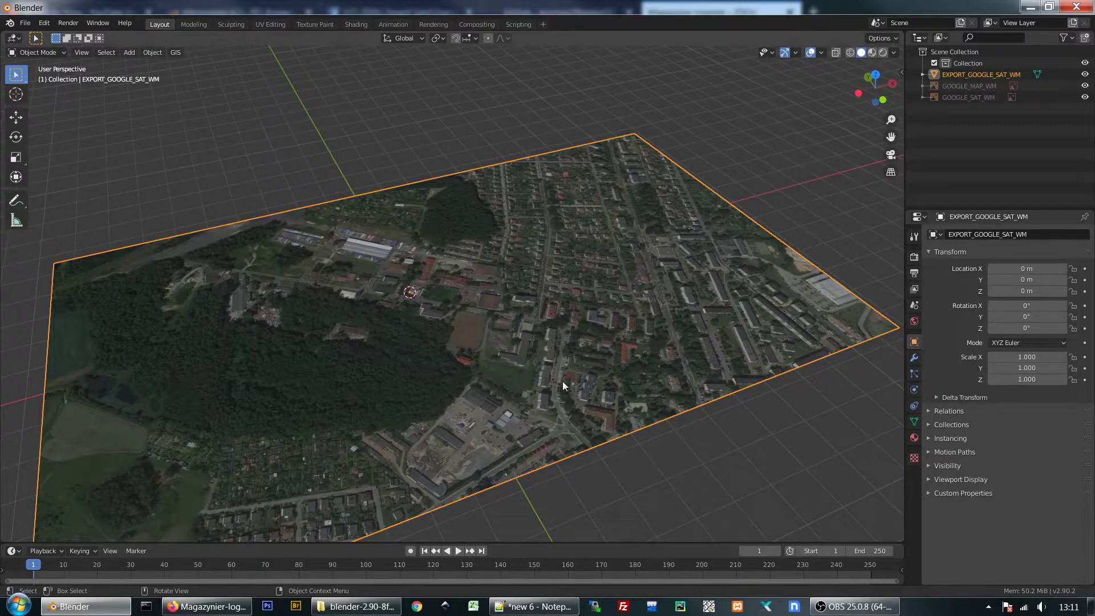
pyautogui.moveTo(580, 388)
pyautogui.mouseDown(button='middle')
pyautogui.moveTo(469, 367)
pyautogui.moveTo(597, 375)
pyautogui.moveTo(566, 413)
pyautogui.moveTo(507, 362)
pyautogui.mouseUp(button='middle')
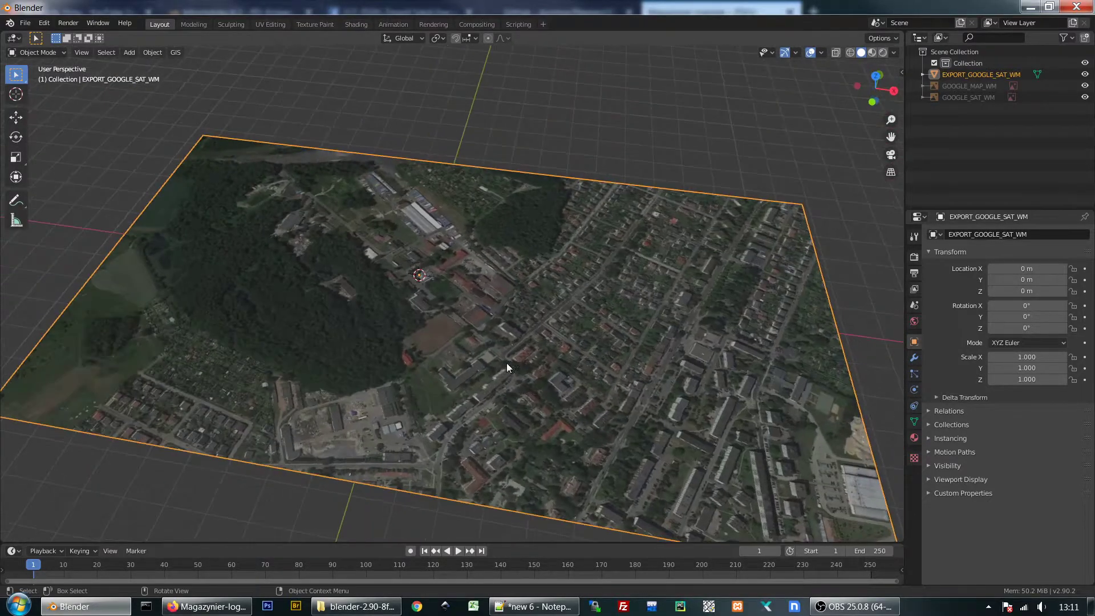
# Open the GIS menu and orbit around the EXPORT_GOOGLE_SAT_WM plane at the origin to see it whole.
pyautogui.click(174, 55)
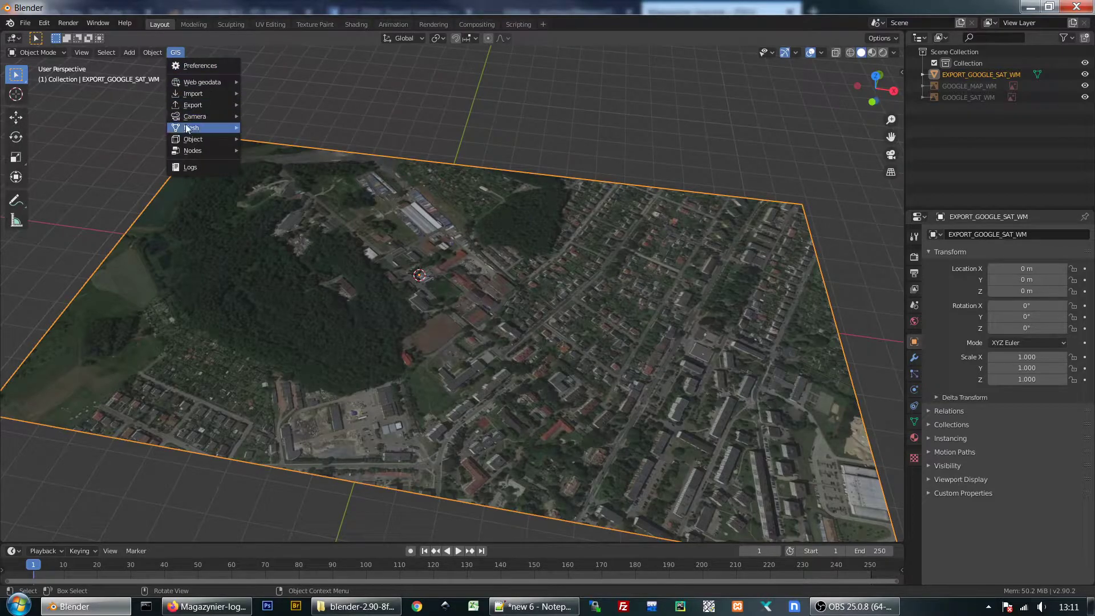
pyautogui.moveTo(202, 82)
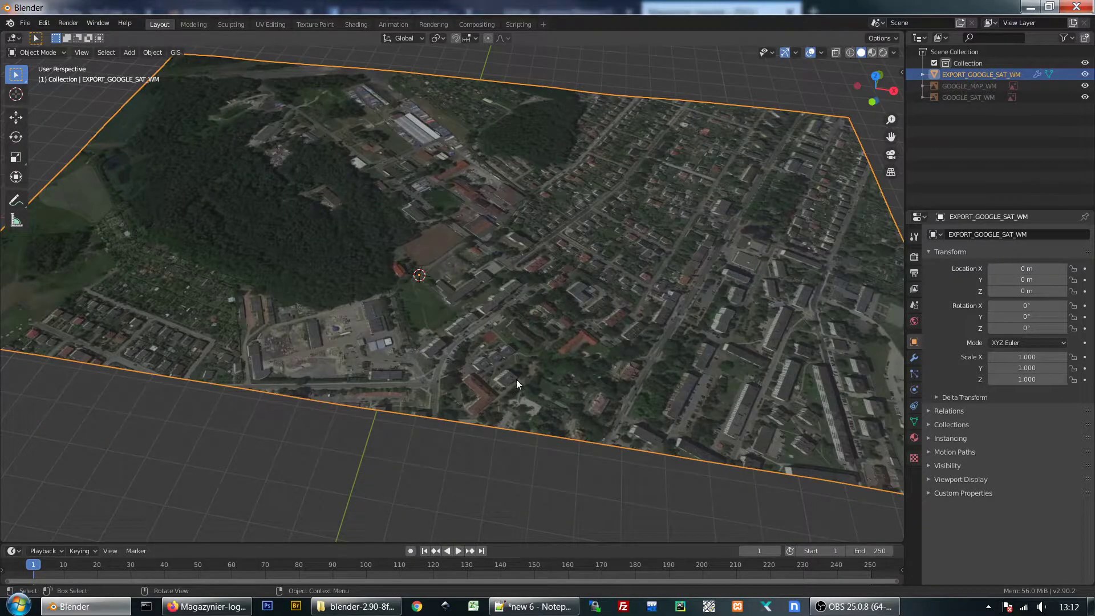
pyautogui.moveTo(516, 383); pyautogui.dragTo(542, 333, button='middle')
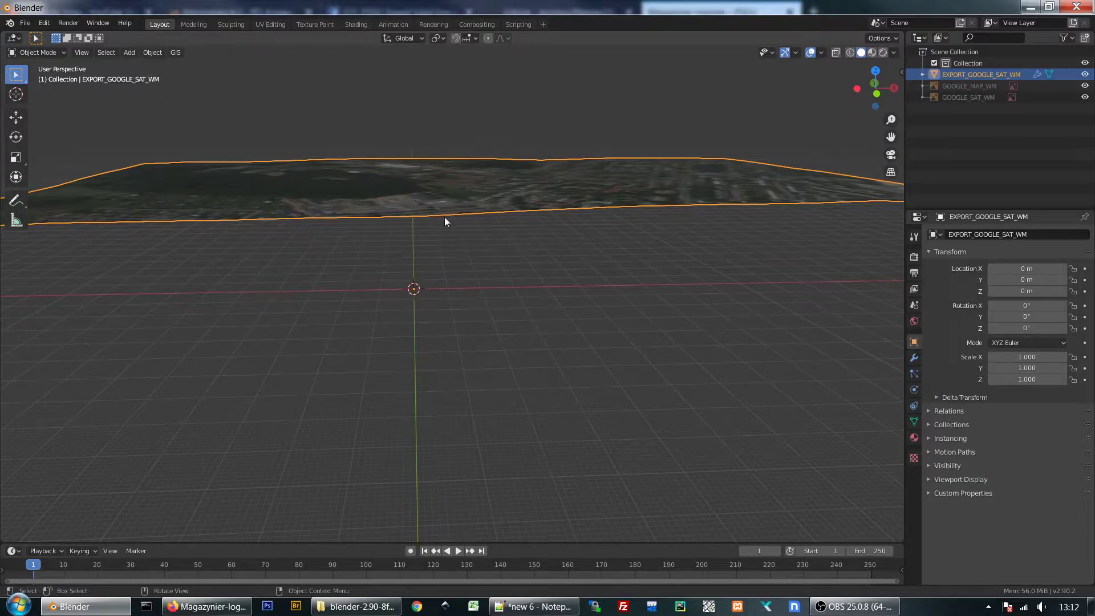
pyautogui.moveTo(446, 221)
pyautogui.mouseDown(button='middle')
pyautogui.moveTo(599, 223)
pyautogui.moveTo(643, 228)
pyautogui.moveTo(651, 245)
pyautogui.moveTo(602, 259)
pyautogui.moveTo(498, 251)
pyautogui.moveTo(484, 263)
pyautogui.moveTo(512, 275)
pyautogui.mouseUp(button='middle')
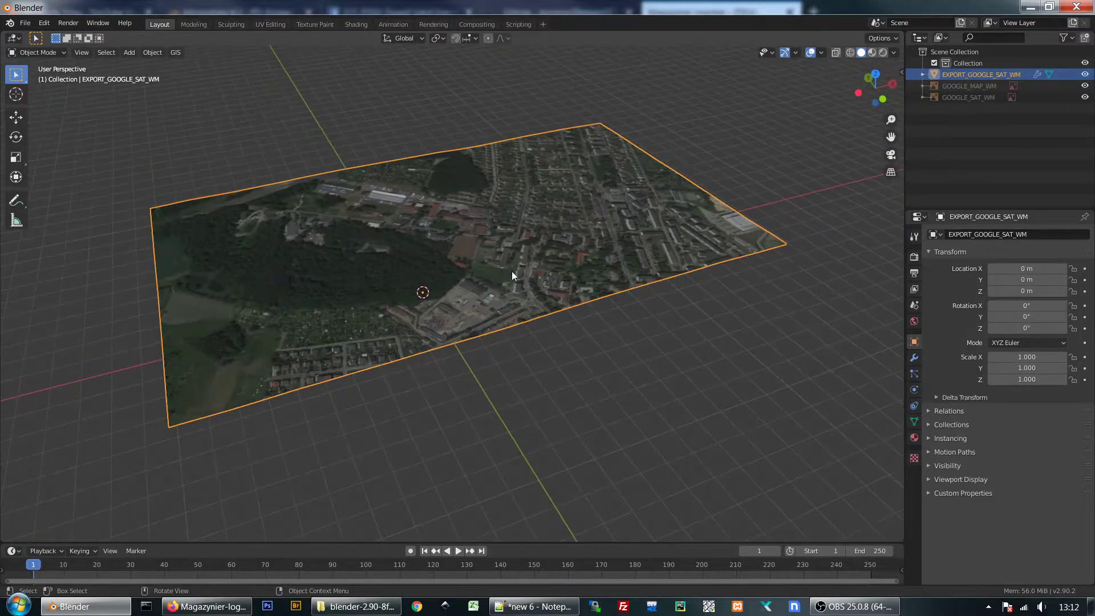
pyautogui.scroll(-1, 512, 275)
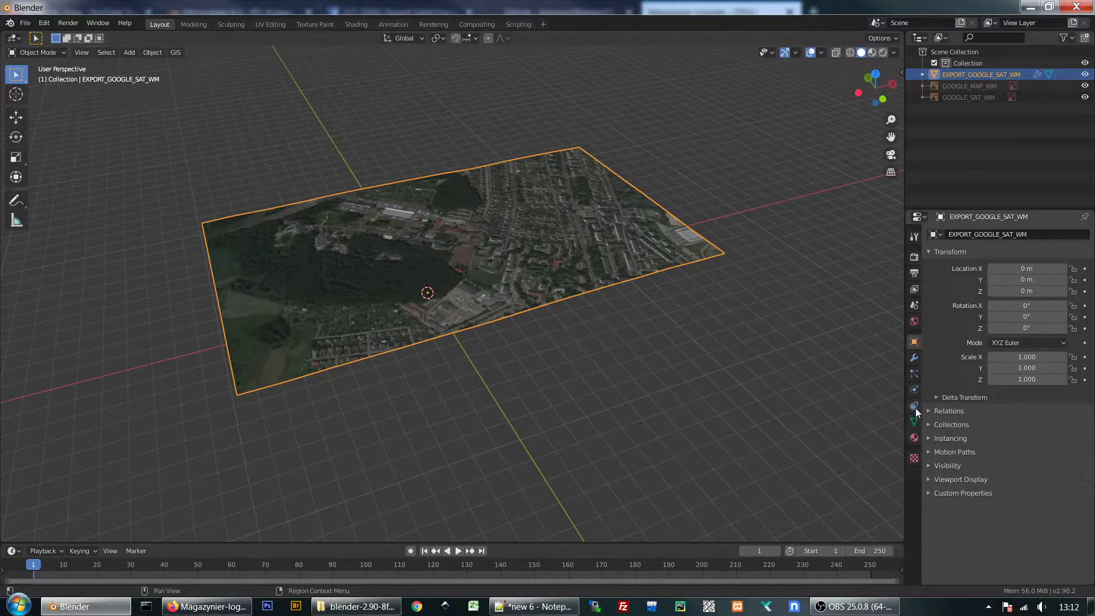
# Show the terrain's modifiers and set the DEM displace strength to 4.3.
pyautogui.click(914, 359)
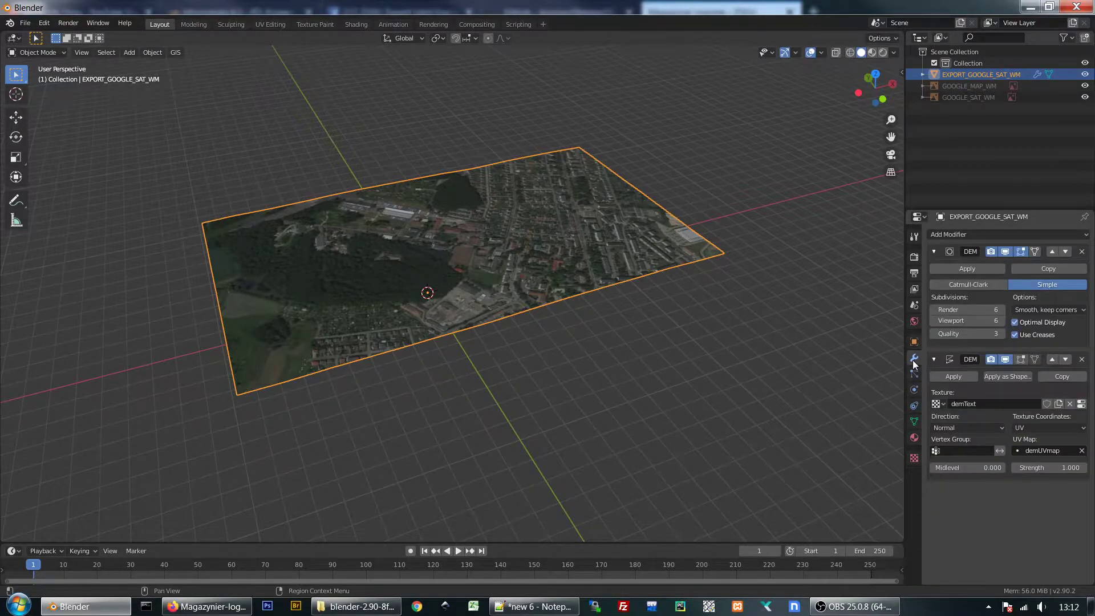
pyautogui.click(1043, 467)
pyautogui.write('4.3')
pyautogui.press('Return')
pyautogui.moveTo(584, 345)
pyautogui.mouseDown(button='middle')
pyautogui.moveTo(571, 271)
pyautogui.moveTo(543, 392)
pyautogui.mouseUp(button='middle')
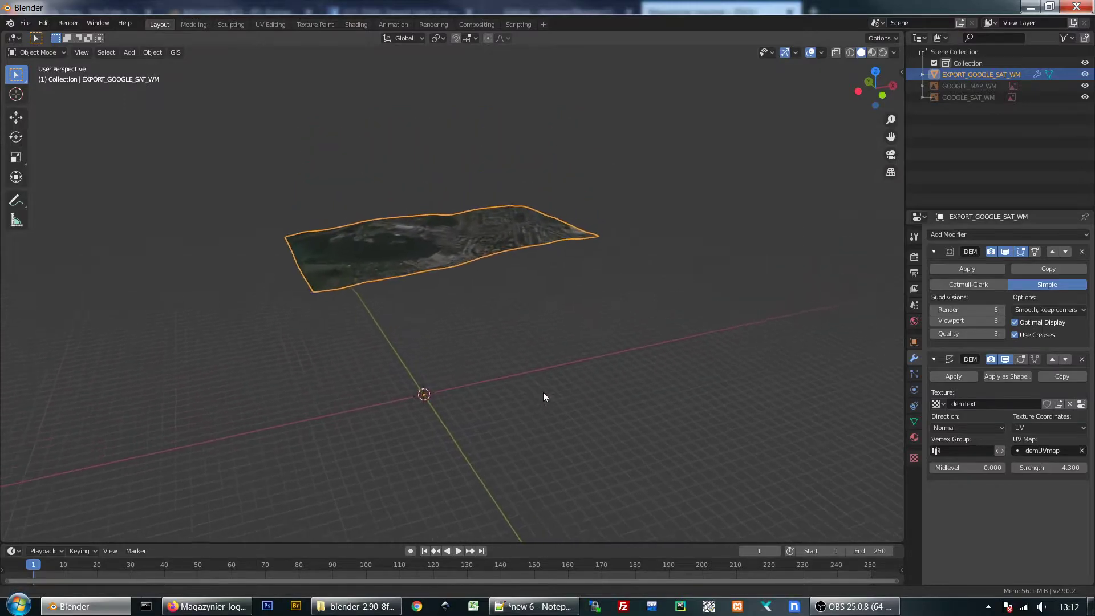
# Raise the displacement strength to 8 and view the exaggerated terrain.
pyautogui.moveTo(1049, 467)
pyautogui.mouseDown()
pyautogui.moveTo(1072, 467)
pyautogui.moveTo(1050, 467)
pyautogui.mouseUp()
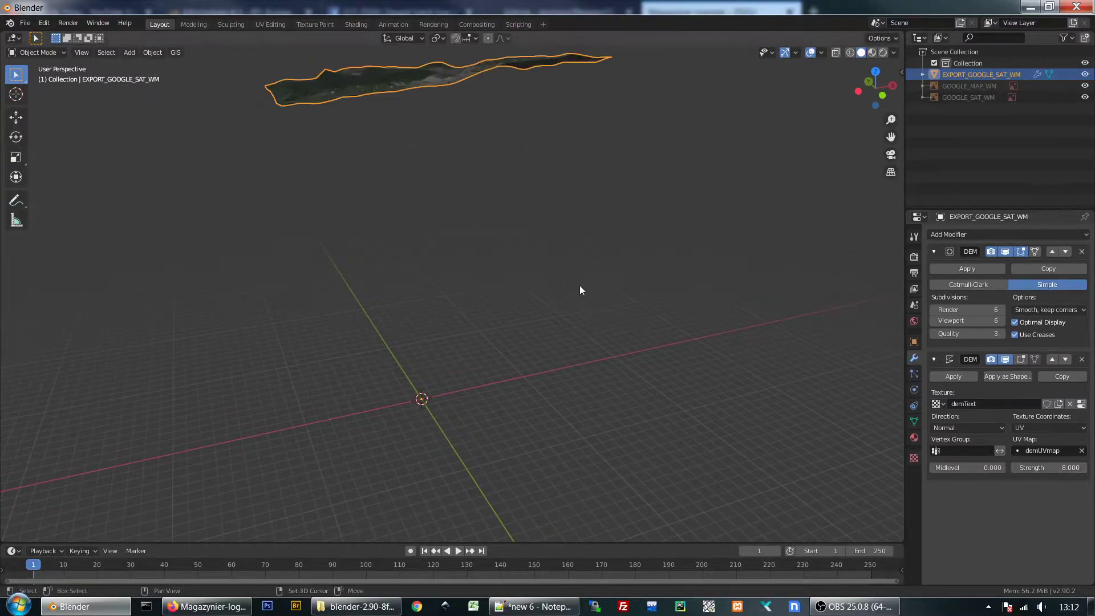
pyautogui.moveTo(580, 285)
pyautogui.mouseDown(button='middle')
pyautogui.moveTo(567, 378)
pyautogui.moveTo(546, 422)
pyautogui.moveTo(482, 361)
pyautogui.moveTo(523, 390)
pyautogui.moveTo(569, 402)
pyautogui.moveTo(611, 386)
pyautogui.moveTo(578, 412)
pyautogui.moveTo(527, 409)
pyautogui.moveTo(469, 349)
pyautogui.mouseUp(button='middle')
pyautogui.scroll(3, 469, 349)
pyautogui.scroll(4, 544, 358)
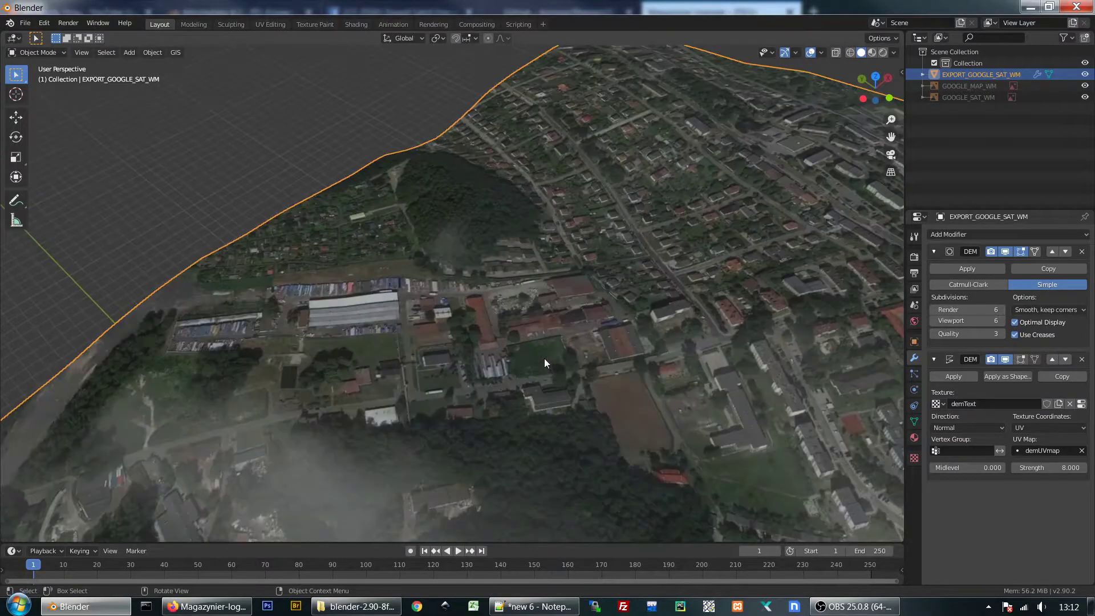
pyautogui.scroll(-2, 544, 358)
pyautogui.scroll(-2, 580, 371)
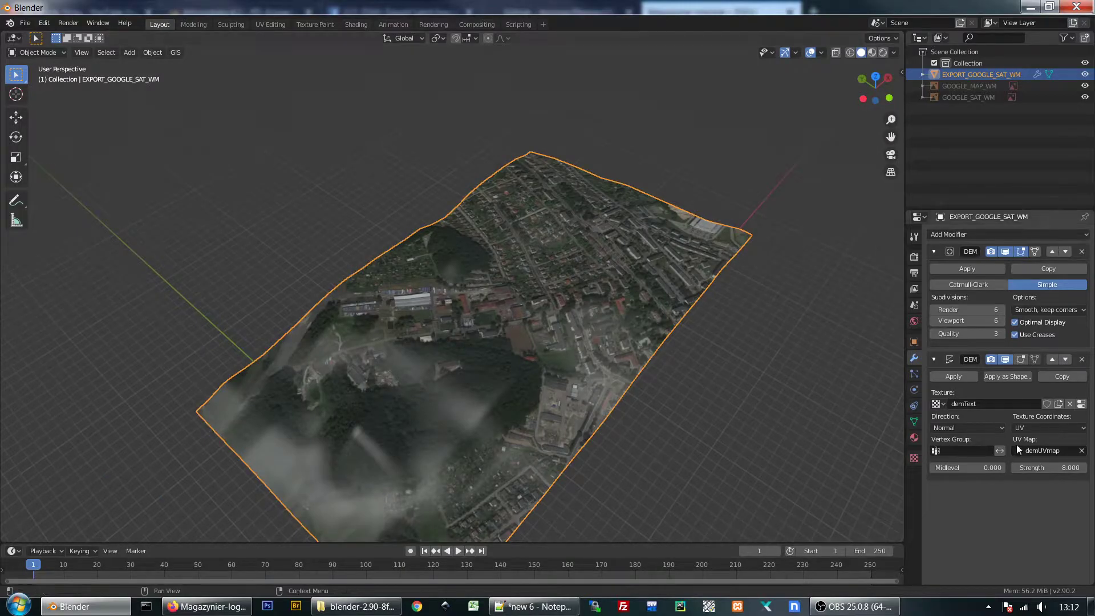
# Reset the displacement strength to 1 and orbit over the flattened terrain.
pyautogui.click(1055, 469)
pyautogui.write('1')
pyautogui.press('Return')
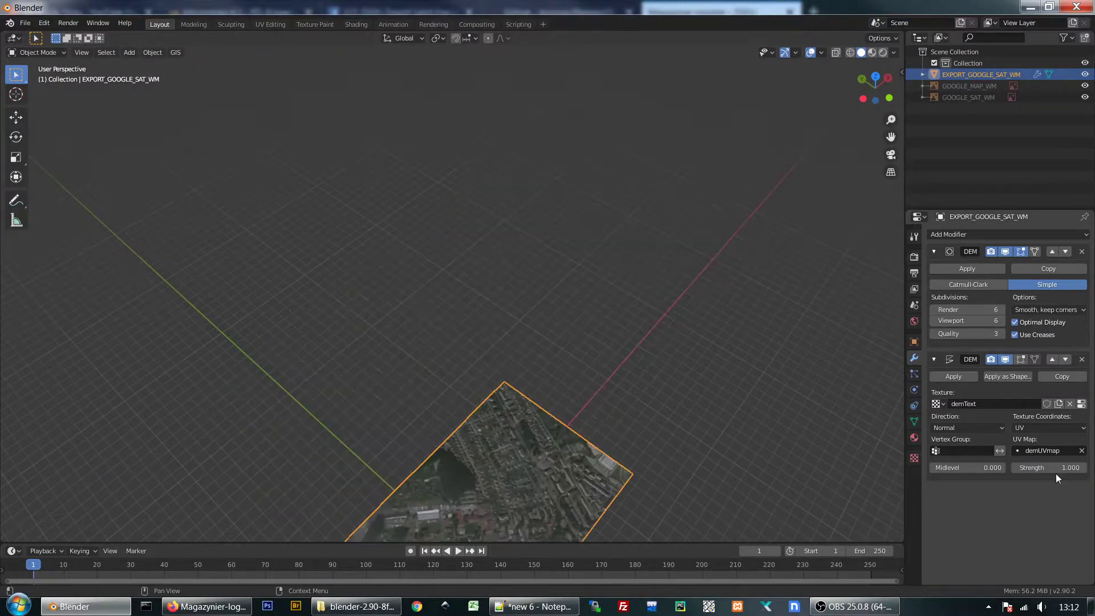
pyautogui.moveTo(512, 403)
pyautogui.mouseDown(button='middle')
pyautogui.moveTo(522, 178)
pyautogui.moveTo(511, 306)
pyautogui.moveTo(490, 351)
pyautogui.moveTo(492, 320)
pyautogui.moveTo(503, 365)
pyautogui.moveTo(650, 371)
pyautogui.mouseUp(button='middle')
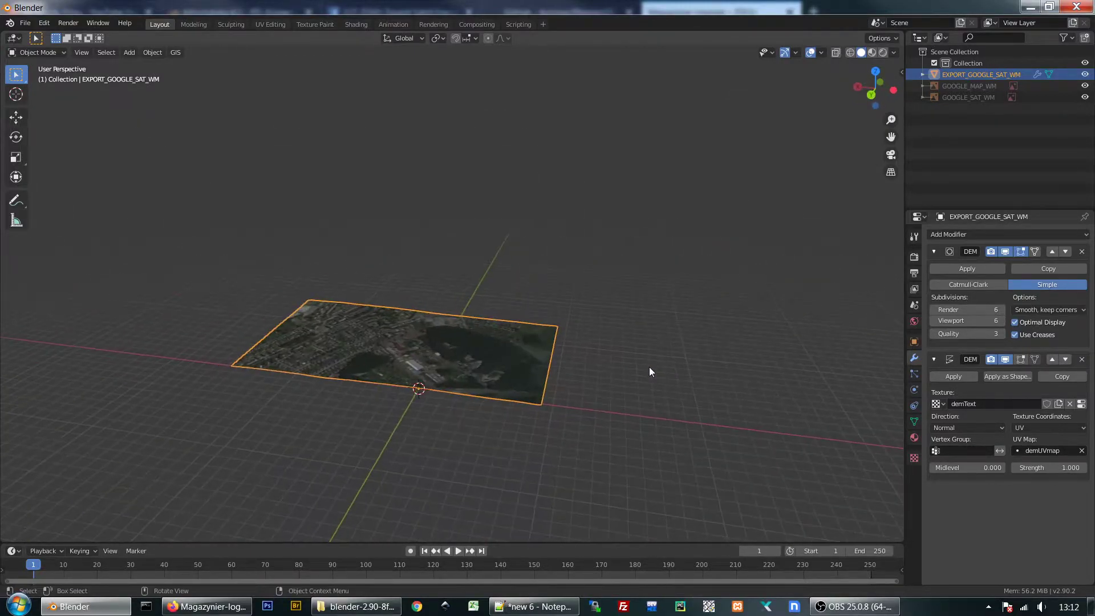
pyautogui.moveTo(392, 377)
pyautogui.mouseDown(button='middle')
pyautogui.moveTo(538, 358)
pyautogui.moveTo(540, 464)
pyautogui.moveTo(491, 337)
pyautogui.mouseUp(button='middle')
pyautogui.scroll(2, 492, 336)
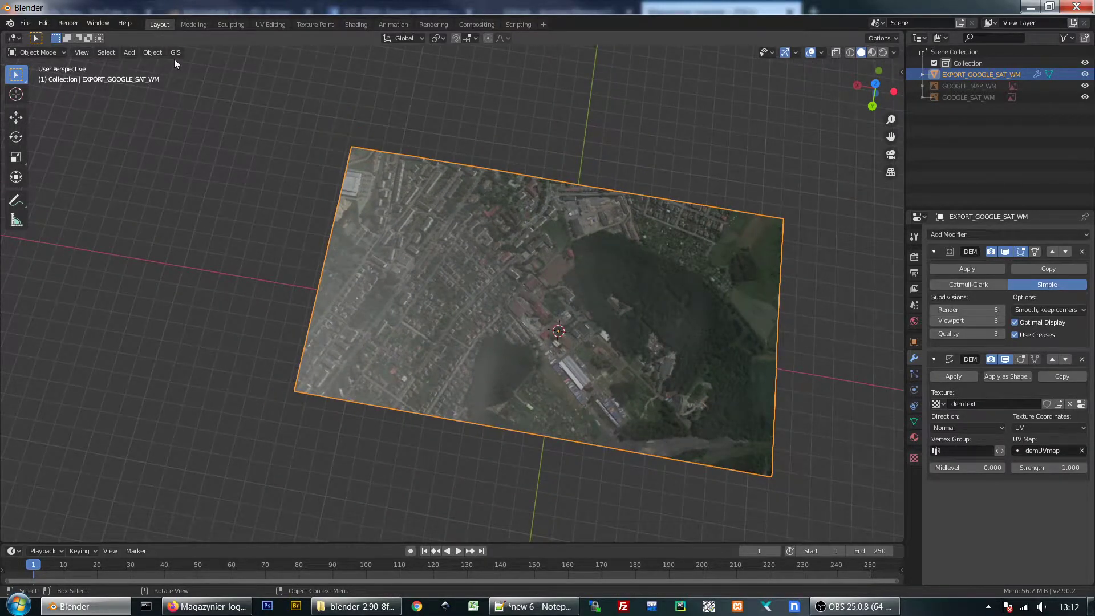
# Set up a first Get OSM download with building to railway ways and terrain elevation, then dismiss it.
pyautogui.click(176, 51)
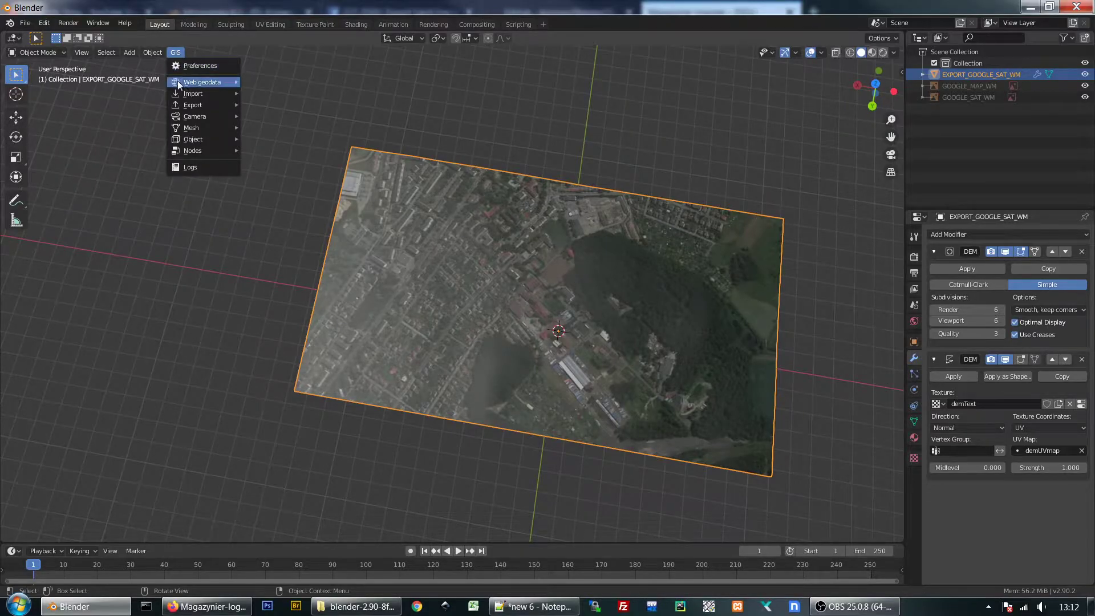
pyautogui.moveTo(203, 81)
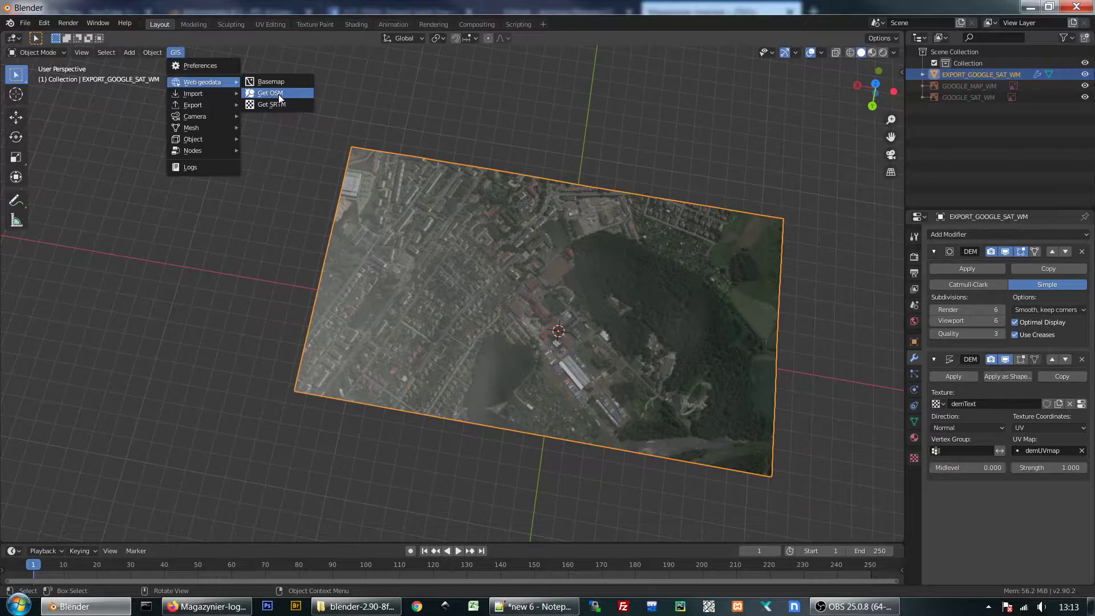
pyautogui.click(279, 93)
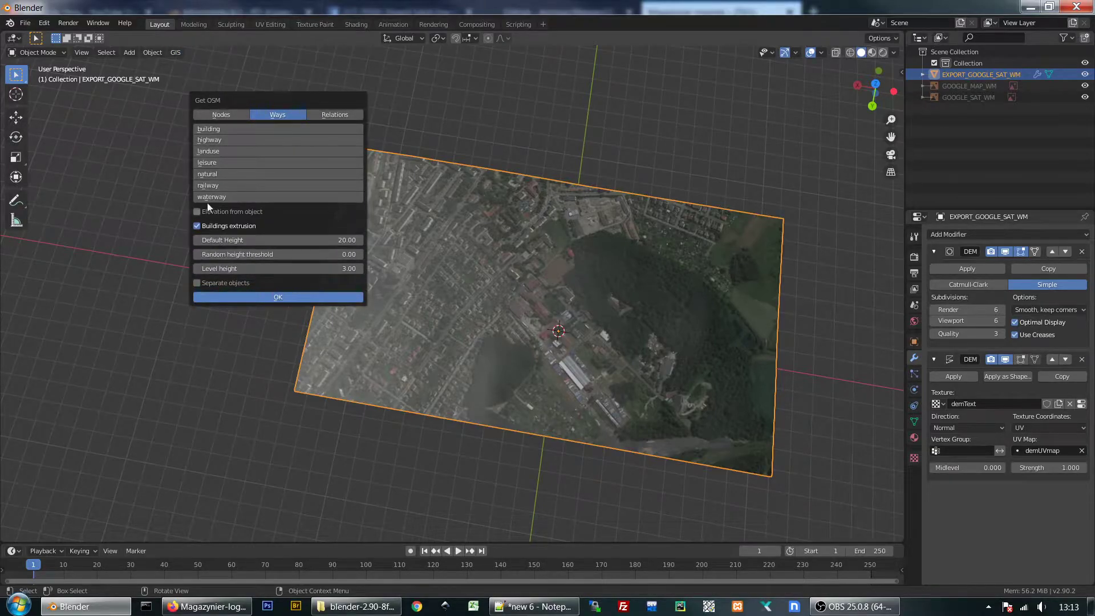
pyautogui.click(213, 128)
pyautogui.moveTo(214, 150); pyautogui.dragTo(227, 199)
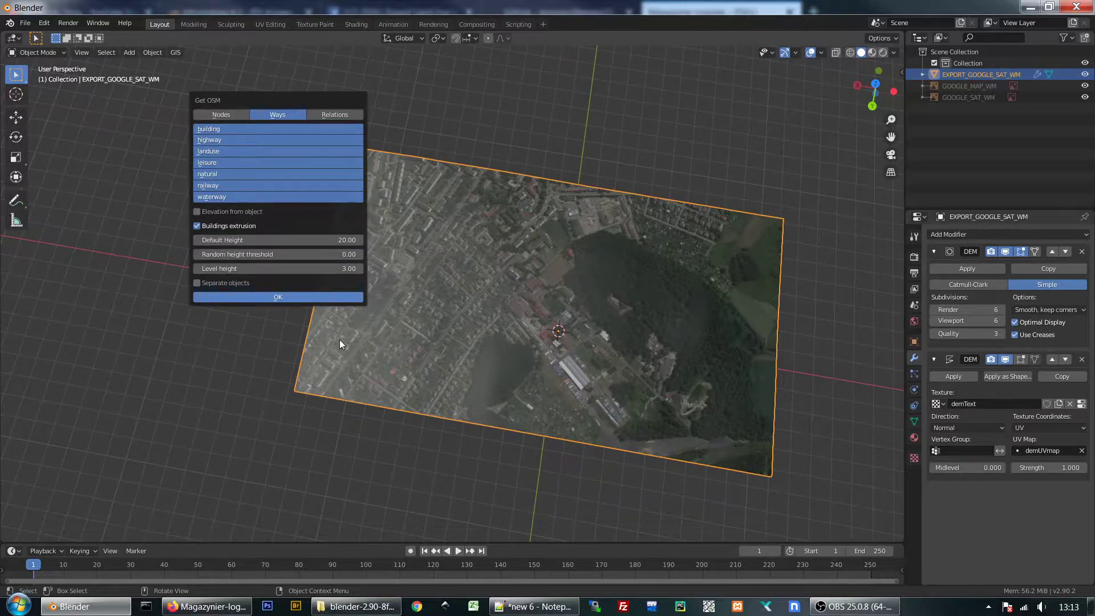
pyautogui.click(197, 213)
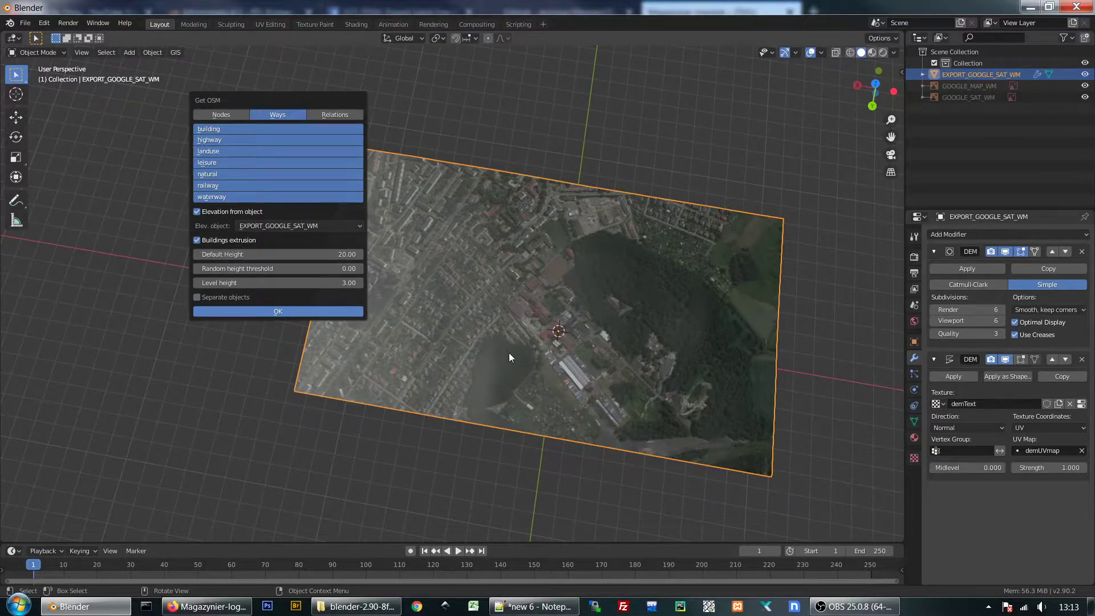
pyautogui.press('Return')
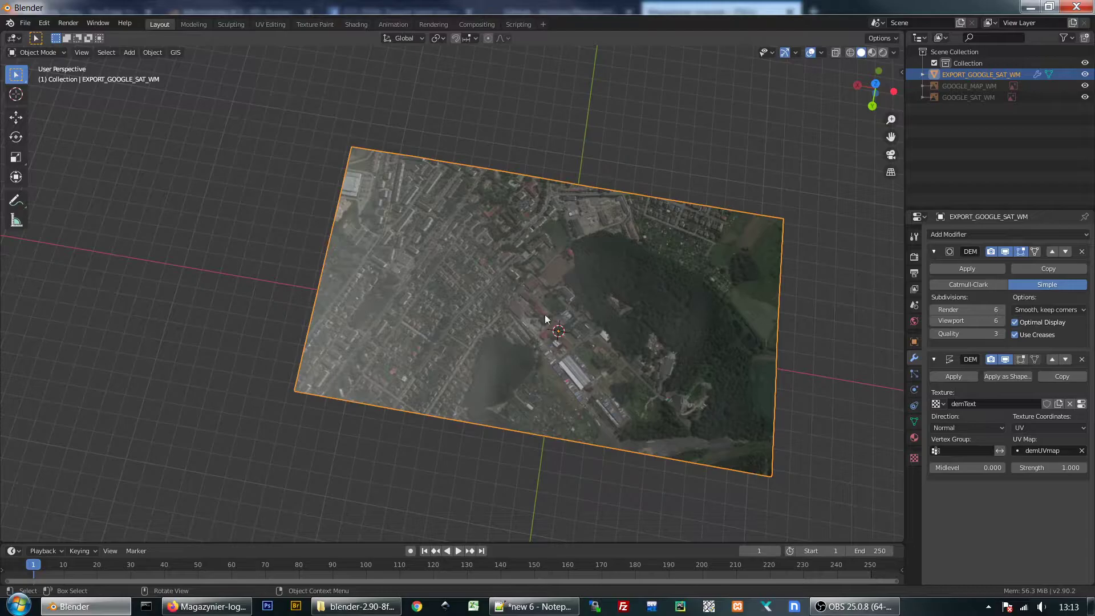
# Reopen Get OSM, select all ways through waterway, with Elevation from object and Separate objects.
pyautogui.click(175, 52)
pyautogui.moveTo(202, 81)
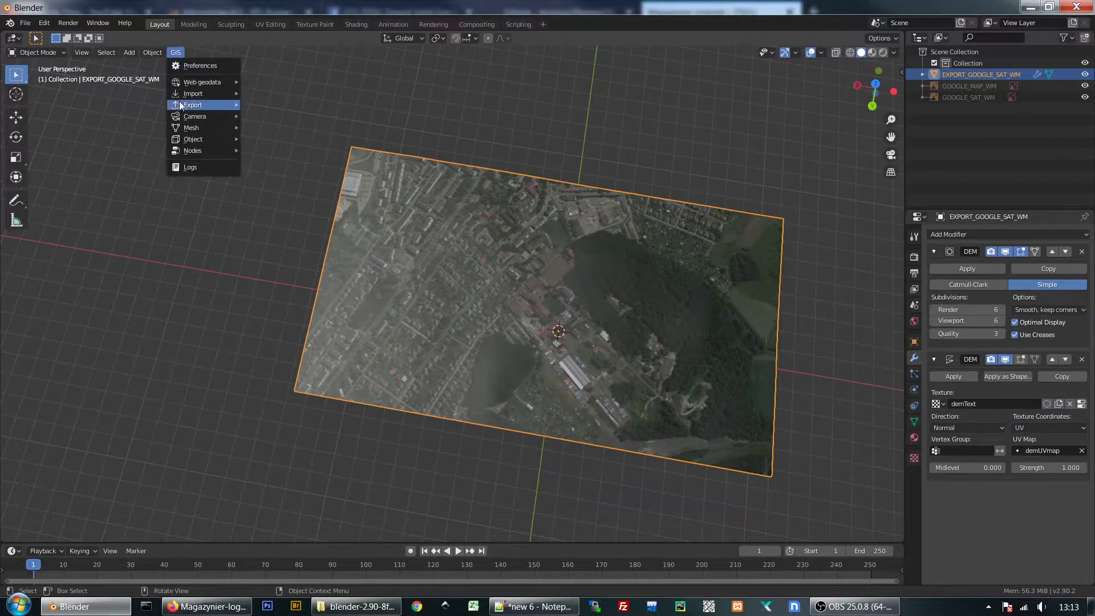
pyautogui.click(273, 95)
pyautogui.click(212, 137)
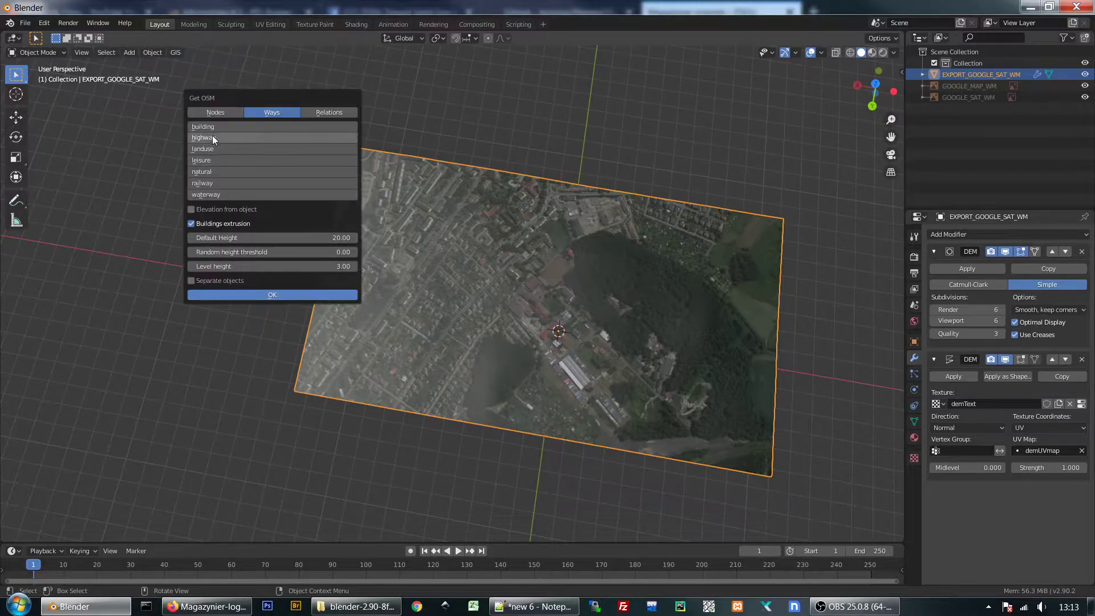
pyautogui.keyDown('shift'); pyautogui.click(214, 148); pyautogui.keyUp('shift')
pyautogui.keyDown('shift'); pyautogui.moveTo(214, 149); pyautogui.dragTo(218, 194); pyautogui.keyUp('shift')
pyautogui.click(197, 209)
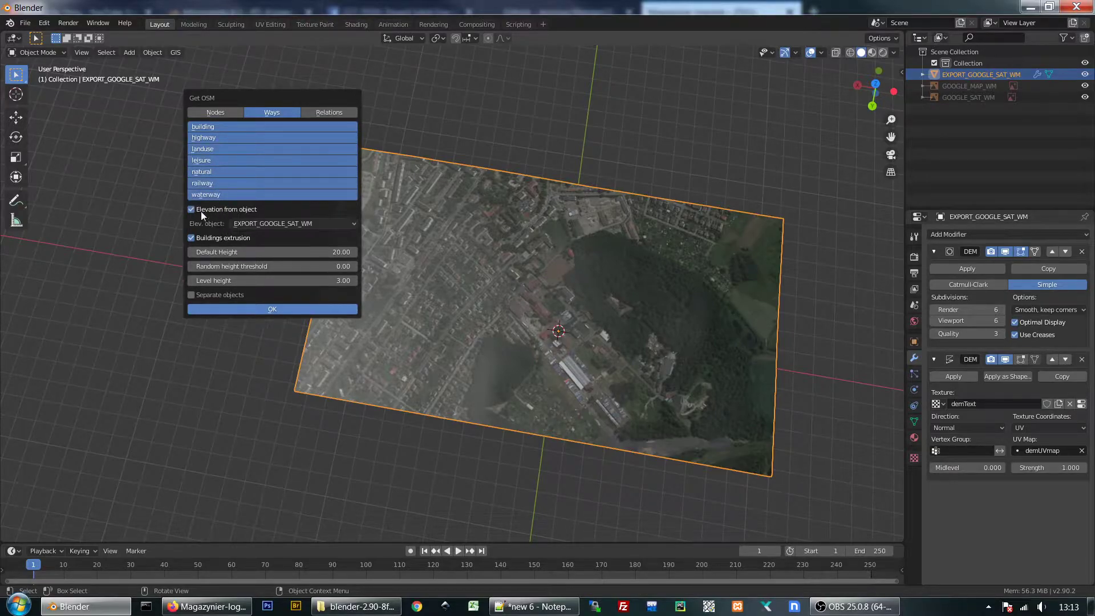
pyautogui.click(191, 295)
# Confirm the Get OSM dialog and wait for the import to finish.
pyautogui.click(274, 306)
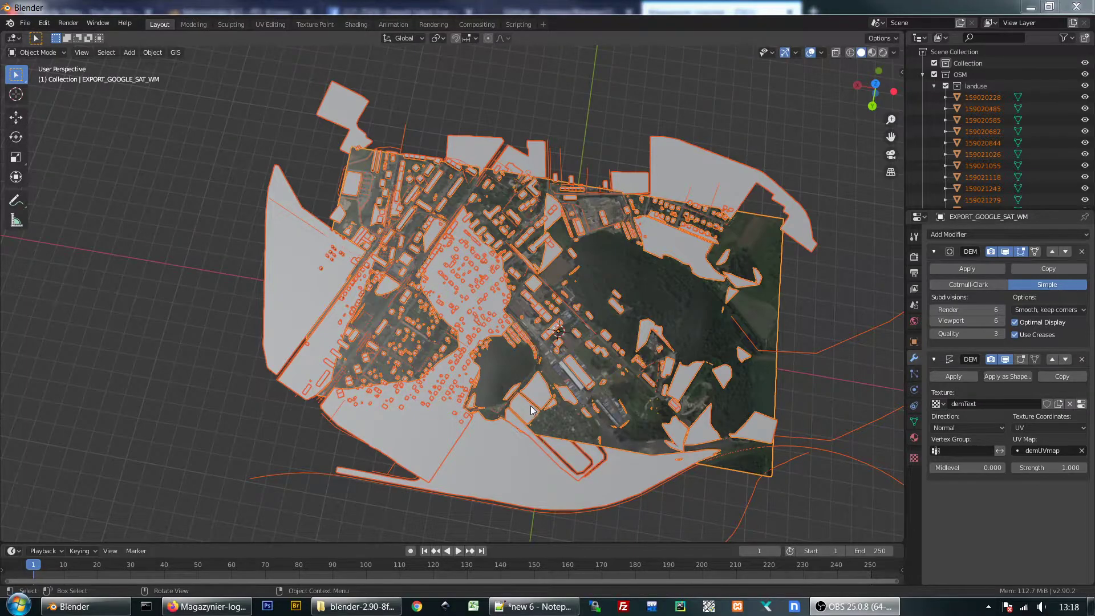
# Orbit over the imported town and enlarge the Outliner.
pyautogui.moveTo(531, 412); pyautogui.dragTo(542, 349, button='middle')
pyautogui.scroll(2, 621, 424)
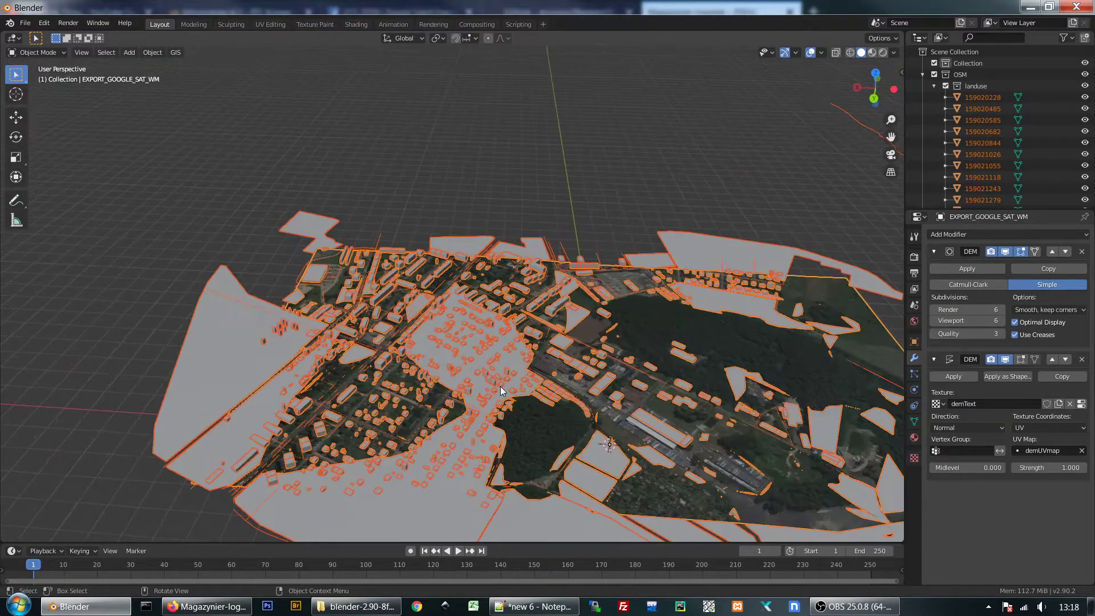
pyautogui.moveTo(621, 424)
pyautogui.mouseDown(button='middle')
pyautogui.moveTo(466, 314)
pyautogui.moveTo(604, 286)
pyautogui.moveTo(600, 304)
pyautogui.moveTo(507, 327)
pyautogui.moveTo(615, 311)
pyautogui.mouseUp(button='middle')
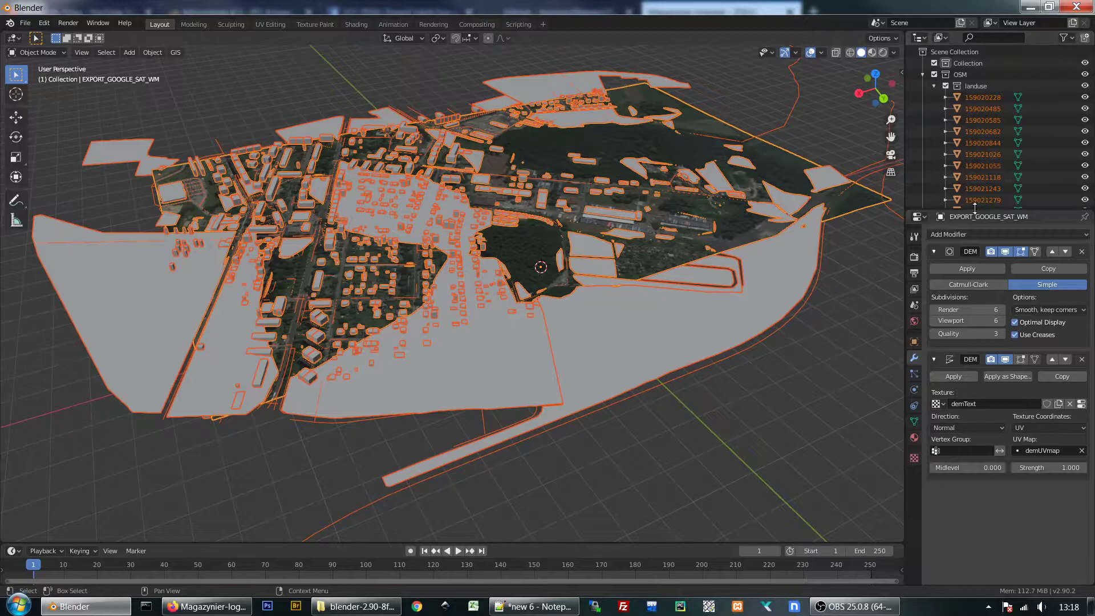
pyautogui.moveTo(979, 214); pyautogui.dragTo(985, 423)
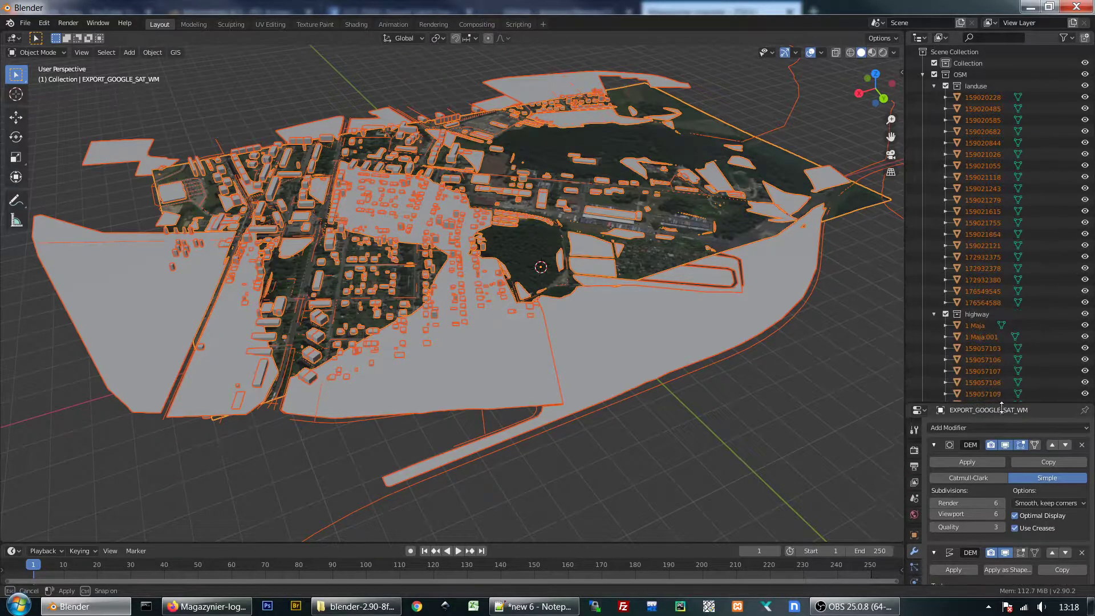
pyautogui.scroll(-6, 983, 354)
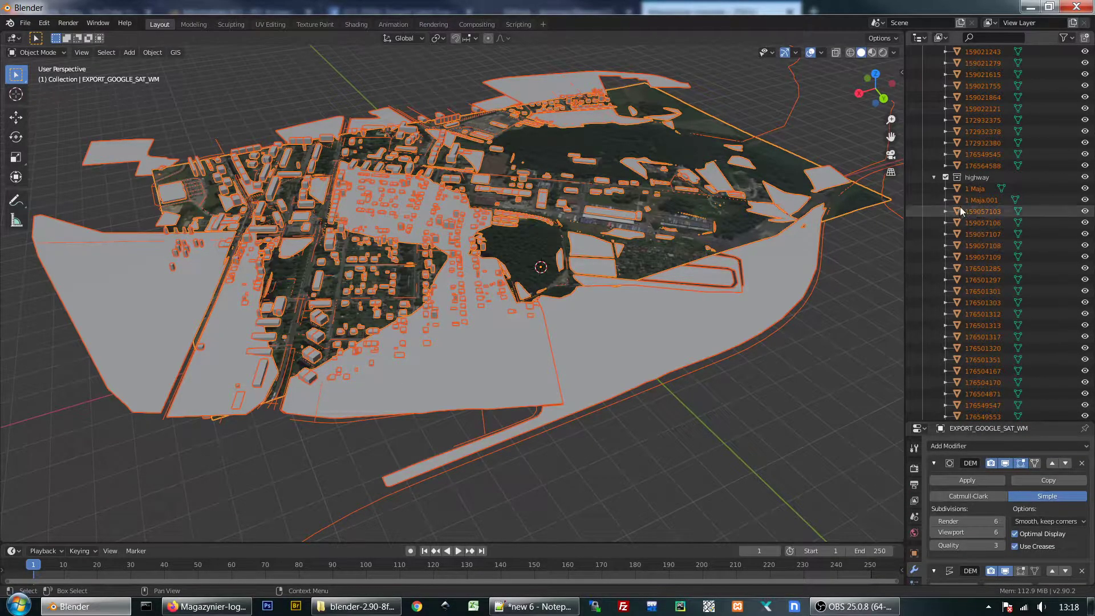
# Toggle the highway, landuse and OSM collection visibility, ending with landuse hidden.
pyautogui.click(945, 177)
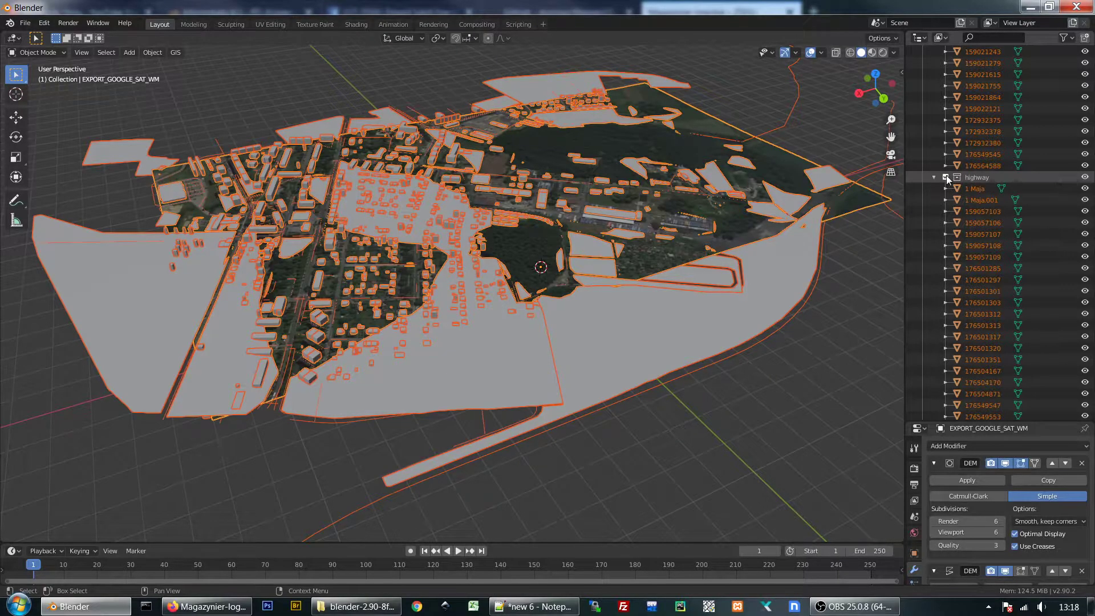
pyautogui.click(945, 177)
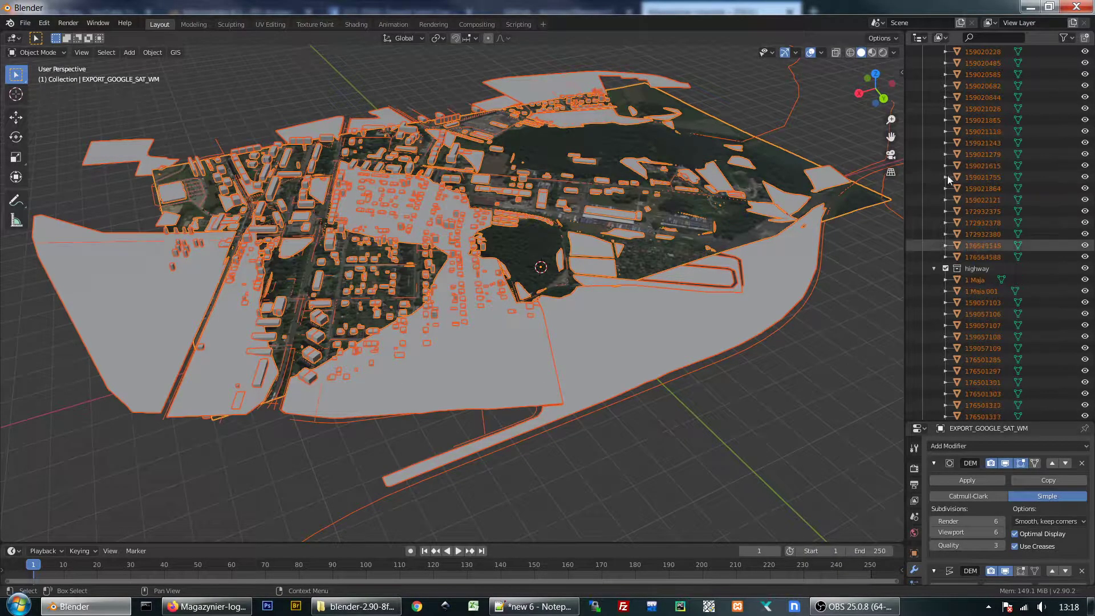
pyautogui.scroll(6, 957, 178)
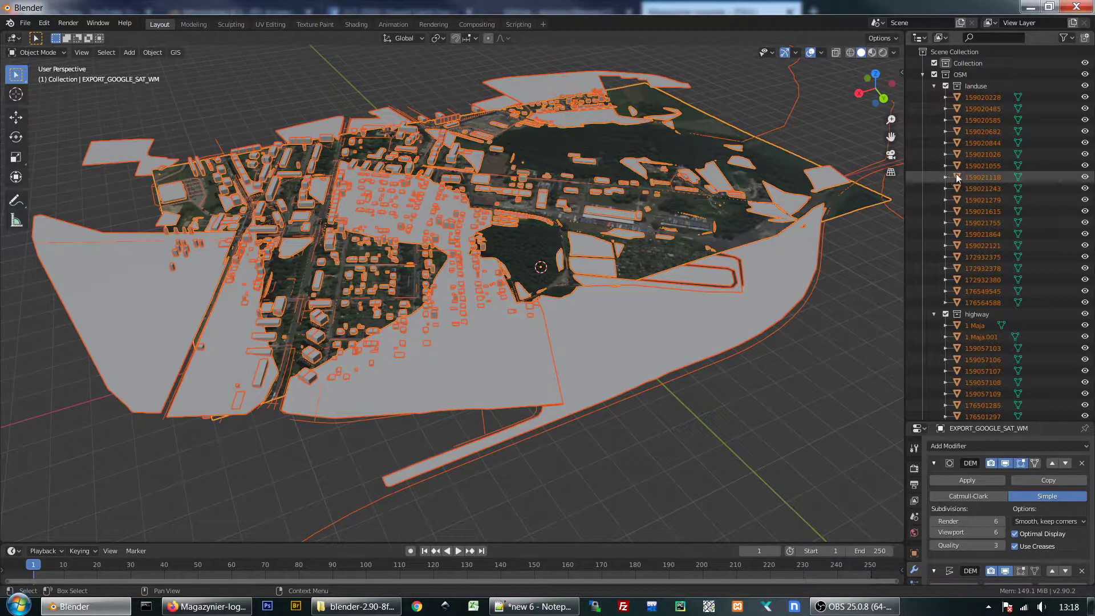
pyautogui.click(945, 86)
pyautogui.click(945, 86)
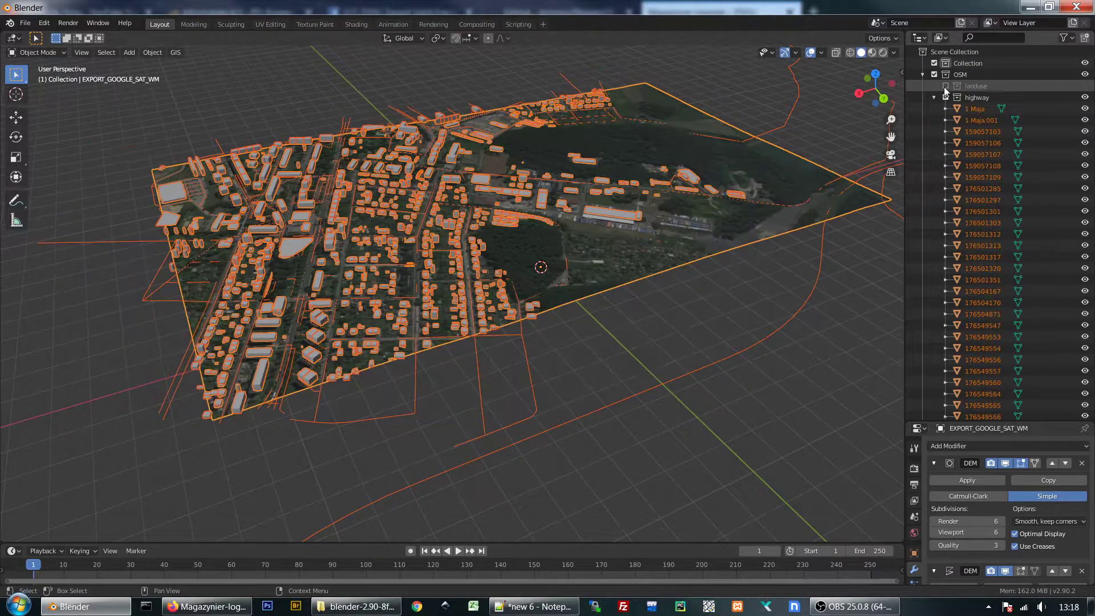
pyautogui.click(945, 86)
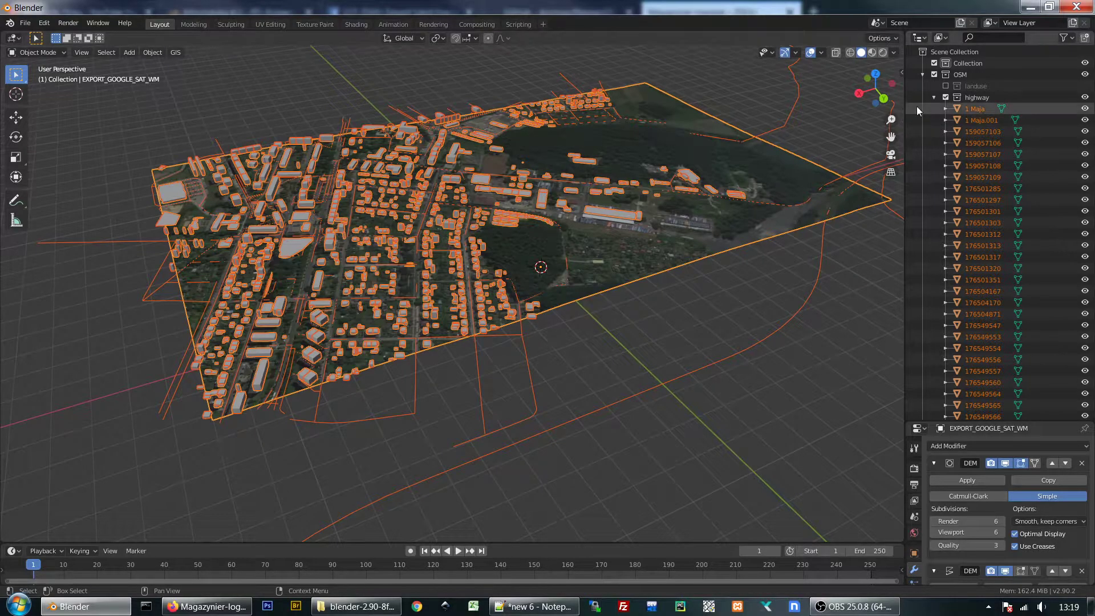
pyautogui.click(934, 74)
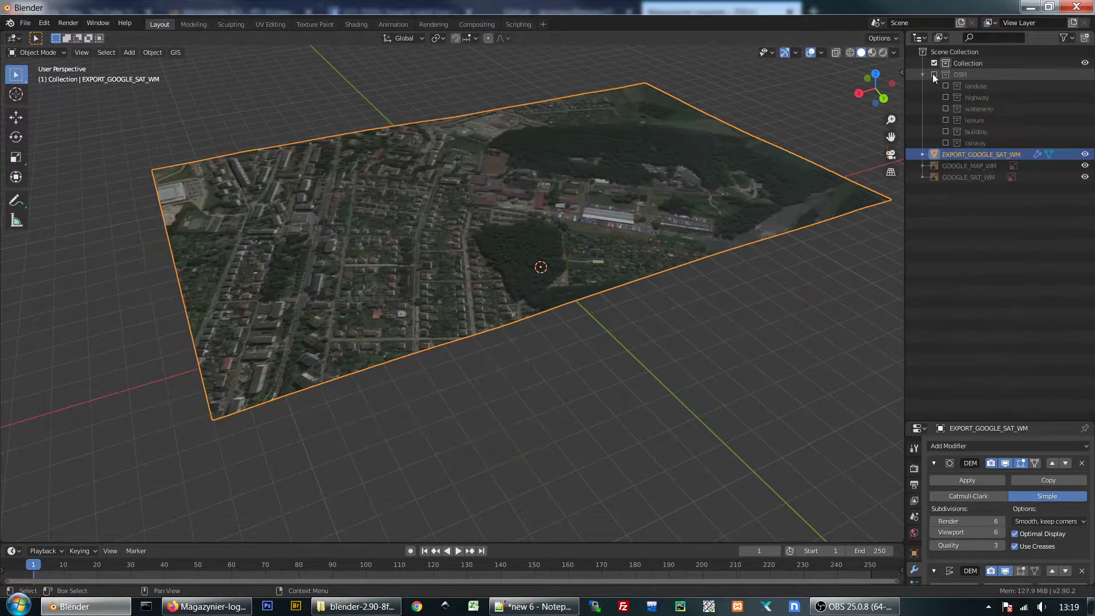
pyautogui.click(934, 74)
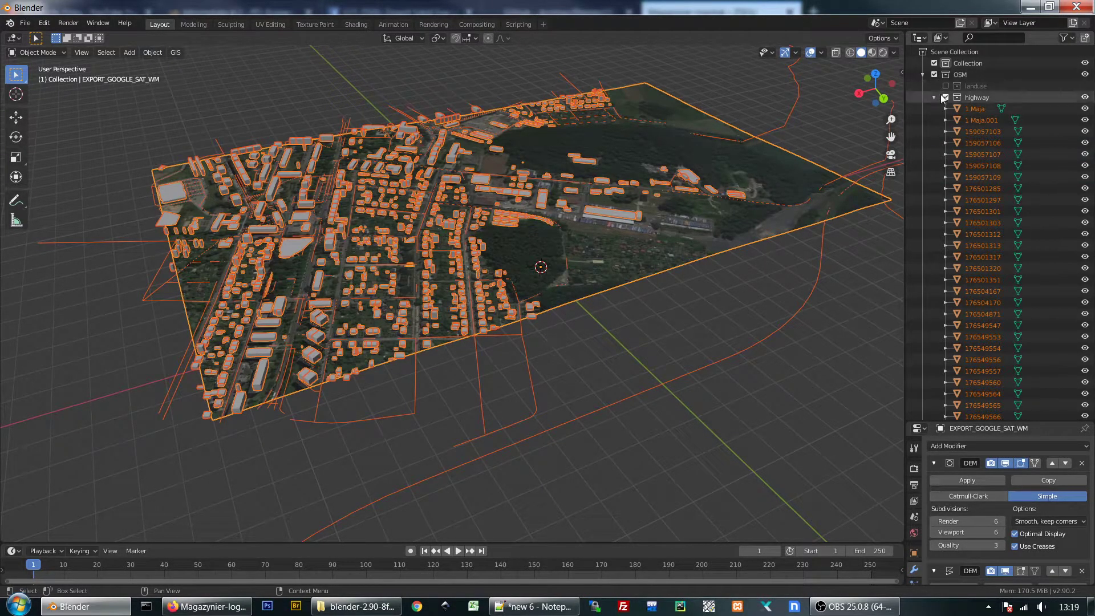
pyautogui.click(945, 86)
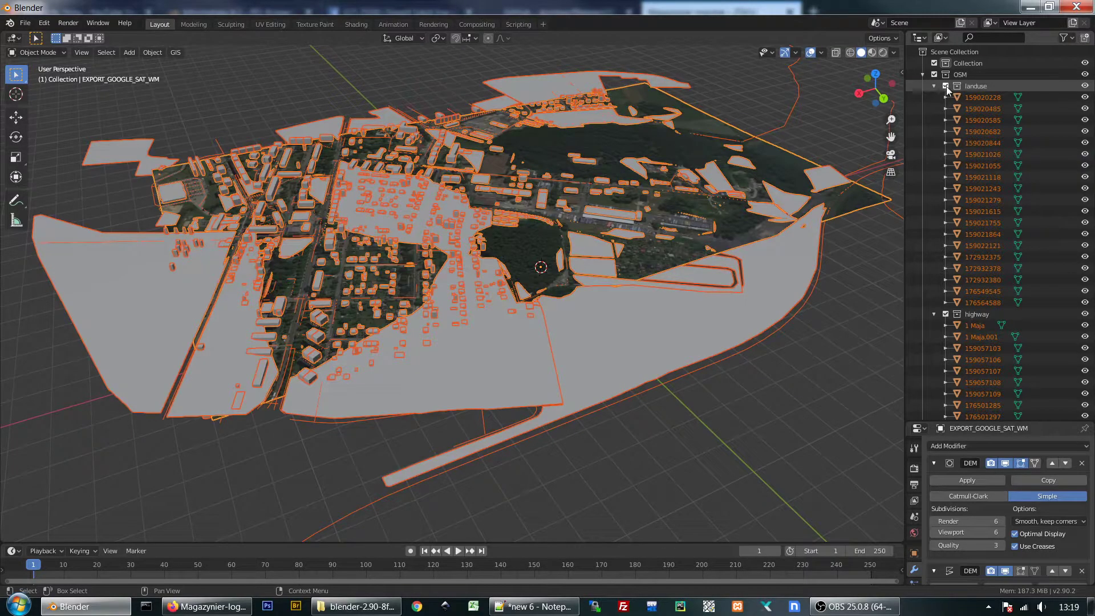
pyautogui.click(946, 87)
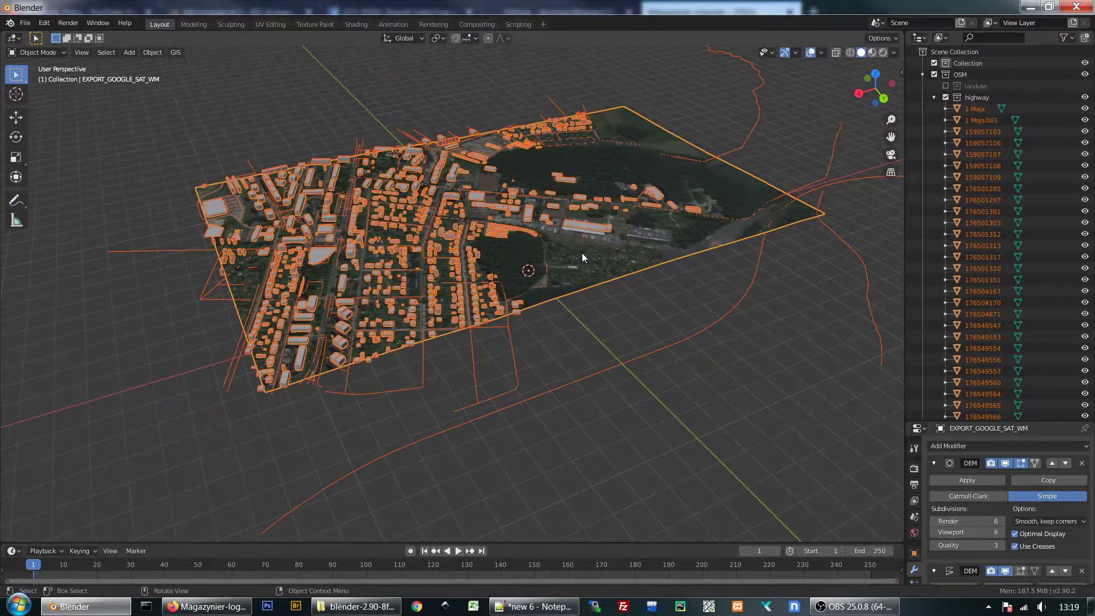
# Tilt and zoom toward the town, then deselect all objects with Alt+A.
pyautogui.moveTo(651, 232)
pyautogui.mouseDown(button='middle')
pyautogui.moveTo(629, 250)
pyautogui.moveTo(569, 364)
pyautogui.mouseUp(button='middle')
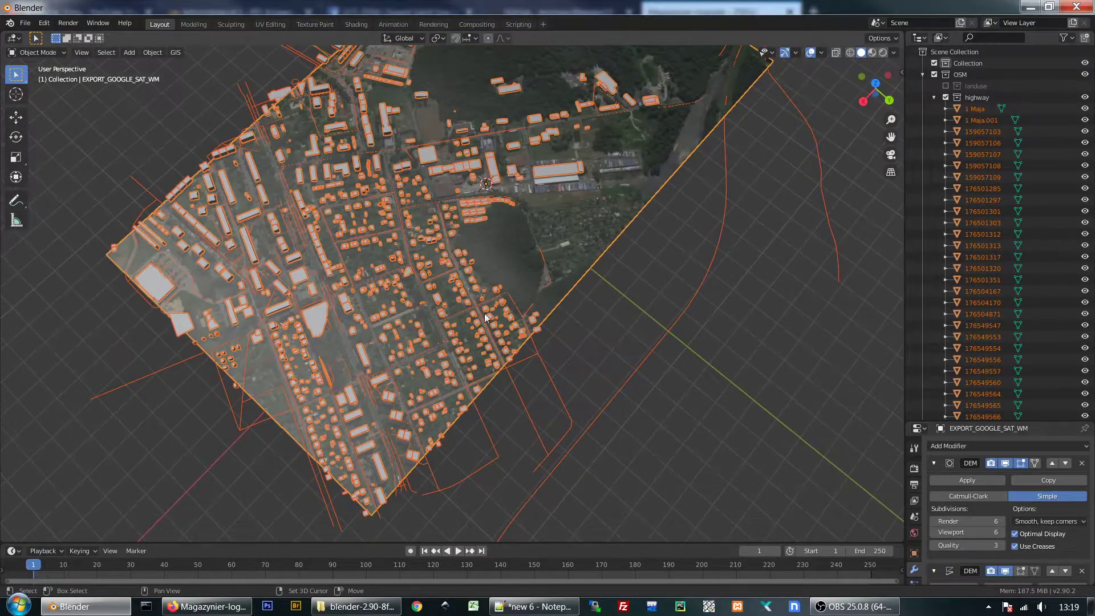
pyautogui.moveTo(484, 313)
pyautogui.mouseDown(button='middle')
pyautogui.moveTo(462, 251)
pyautogui.moveTo(505, 228)
pyautogui.mouseUp(button='middle')
pyautogui.scroll(3, 513, 239)
pyautogui.scroll(2, 526, 252)
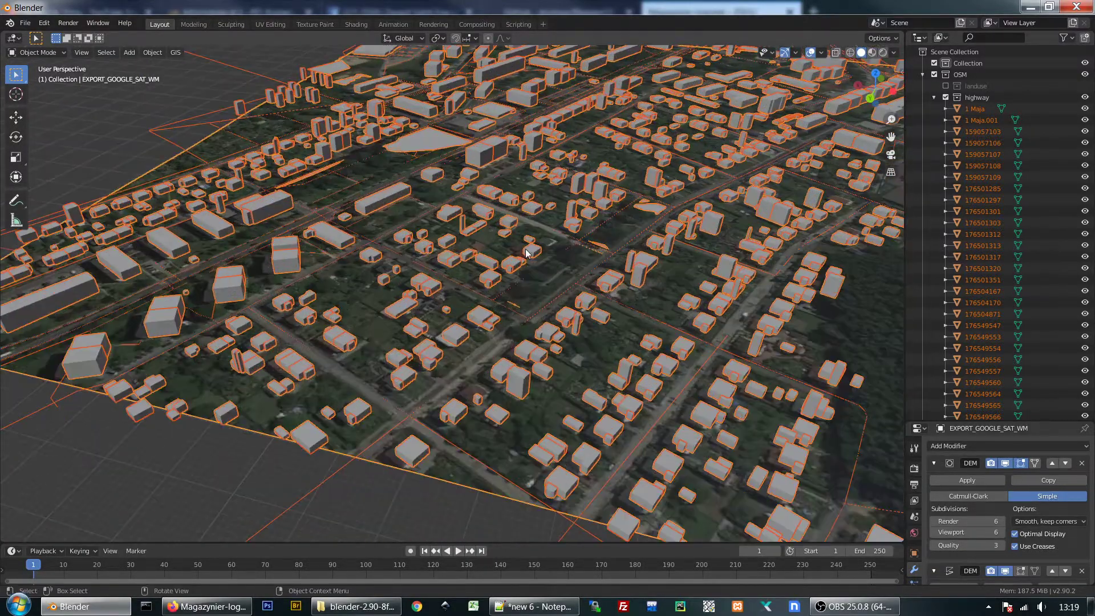
pyautogui.hotkey('alt', 'a')
# Orbit low over the city and forest, then to a near top-down view.
pyautogui.moveTo(638, 304)
pyautogui.mouseDown(button='middle')
pyautogui.moveTo(618, 279)
pyautogui.moveTo(592, 281)
pyautogui.moveTo(595, 271)
pyautogui.moveTo(731, 288)
pyautogui.moveTo(516, 252)
pyautogui.moveTo(591, 279)
pyautogui.moveTo(629, 284)
pyautogui.moveTo(694, 269)
pyautogui.moveTo(683, 276)
pyautogui.mouseUp(button='middle')
pyautogui.moveTo(434, 289)
pyautogui.mouseDown(button='middle')
pyautogui.moveTo(420, 290)
pyautogui.moveTo(467, 280)
pyautogui.moveTo(436, 299)
pyautogui.moveTo(401, 286)
pyautogui.moveTo(549, 172)
pyautogui.moveTo(541, 200)
pyautogui.mouseUp(button='middle')
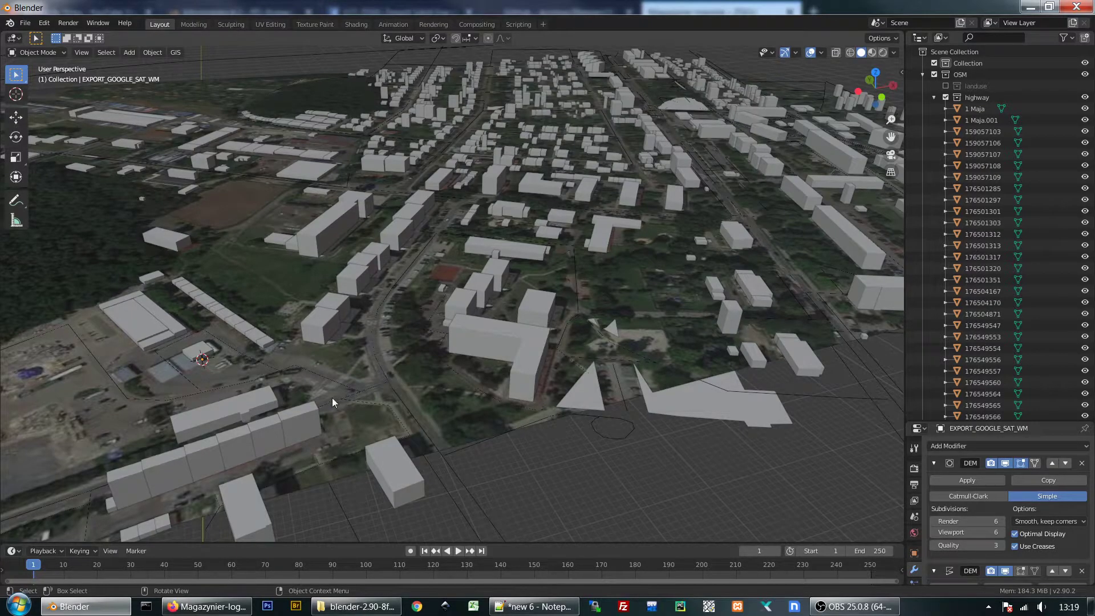
pyautogui.scroll(-2, 606, 337)
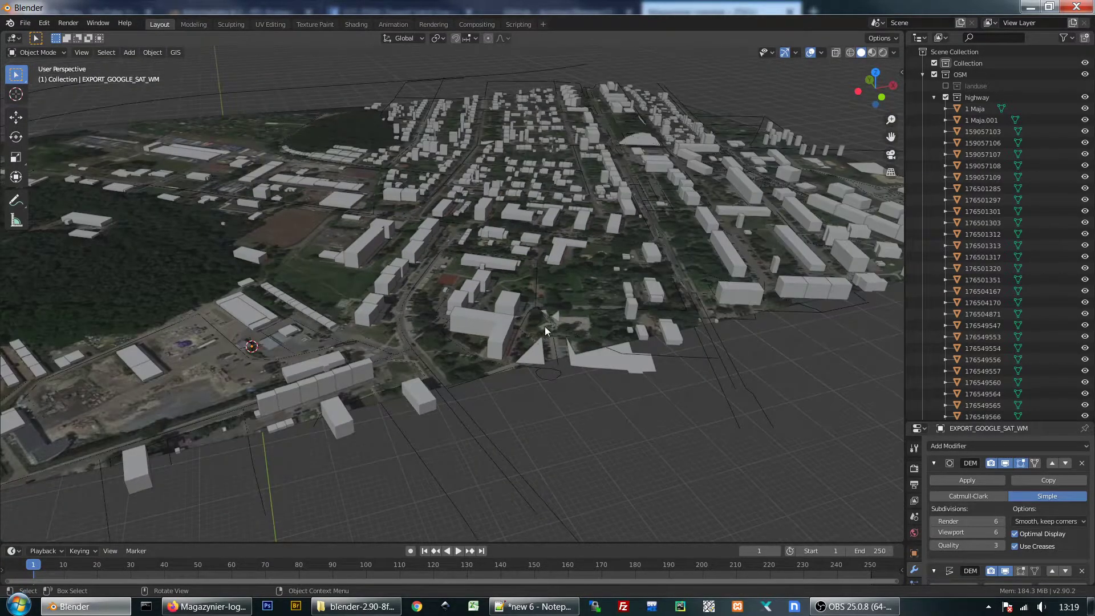
pyautogui.moveTo(546, 326)
pyautogui.mouseDown(button='middle')
pyautogui.moveTo(536, 377)
pyautogui.moveTo(521, 342)
pyautogui.mouseUp(button='middle')
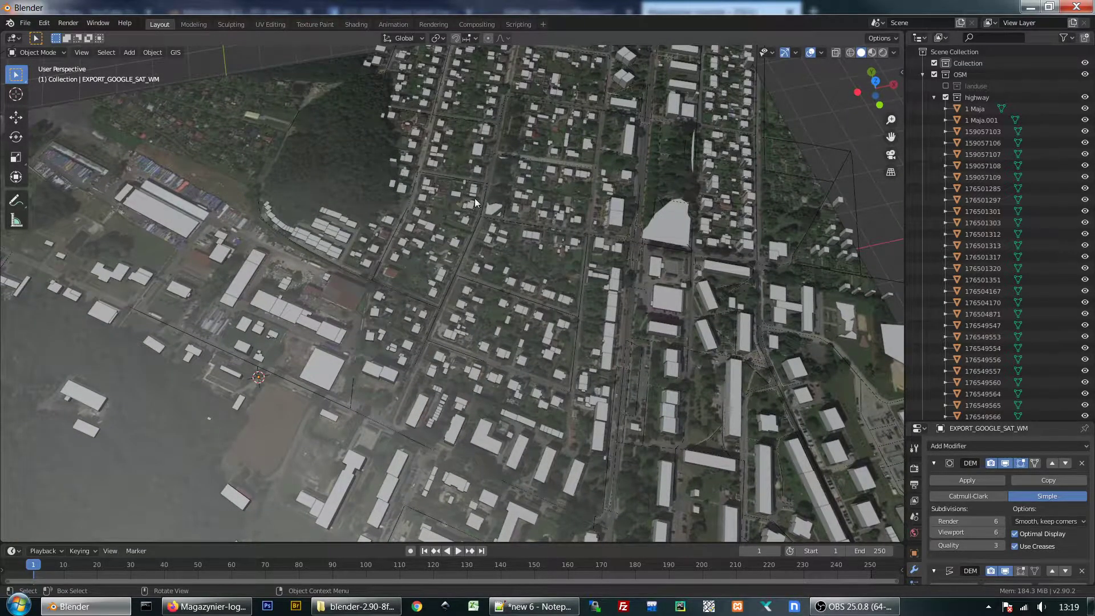
pyautogui.scroll(-2, 588, 334)
pyautogui.scroll(-1, 586, 340)
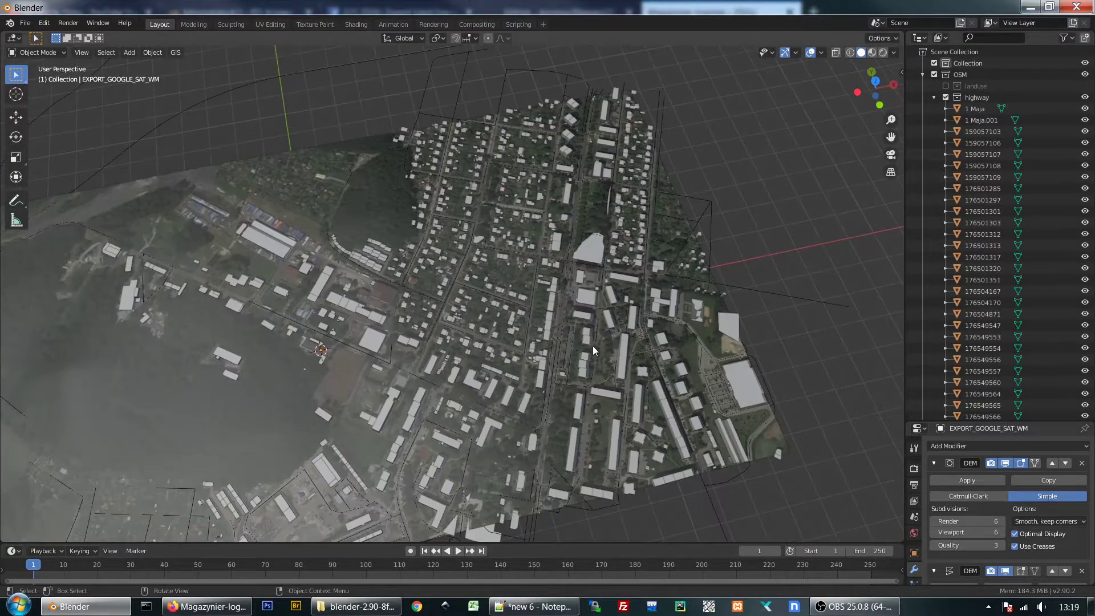
# Return to oblique close views of the extruded buildings and pan toward the forest edge.
pyautogui.moveTo(580, 355)
pyautogui.mouseDown(button='middle')
pyautogui.moveTo(591, 316)
pyautogui.moveTo(622, 302)
pyautogui.mouseUp(button='middle')
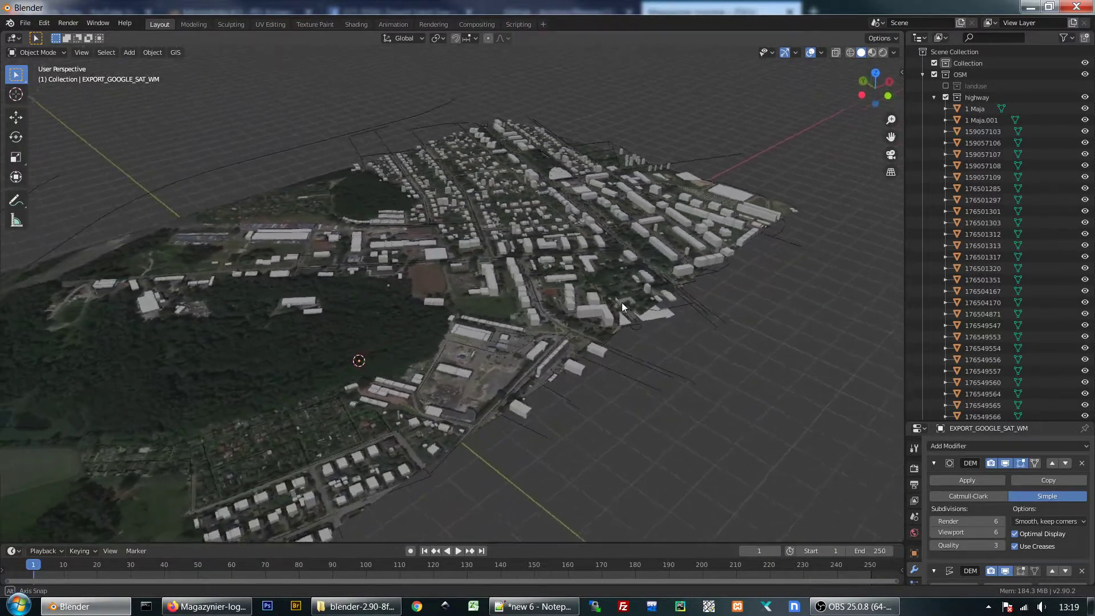
pyautogui.scroll(2, 514, 282)
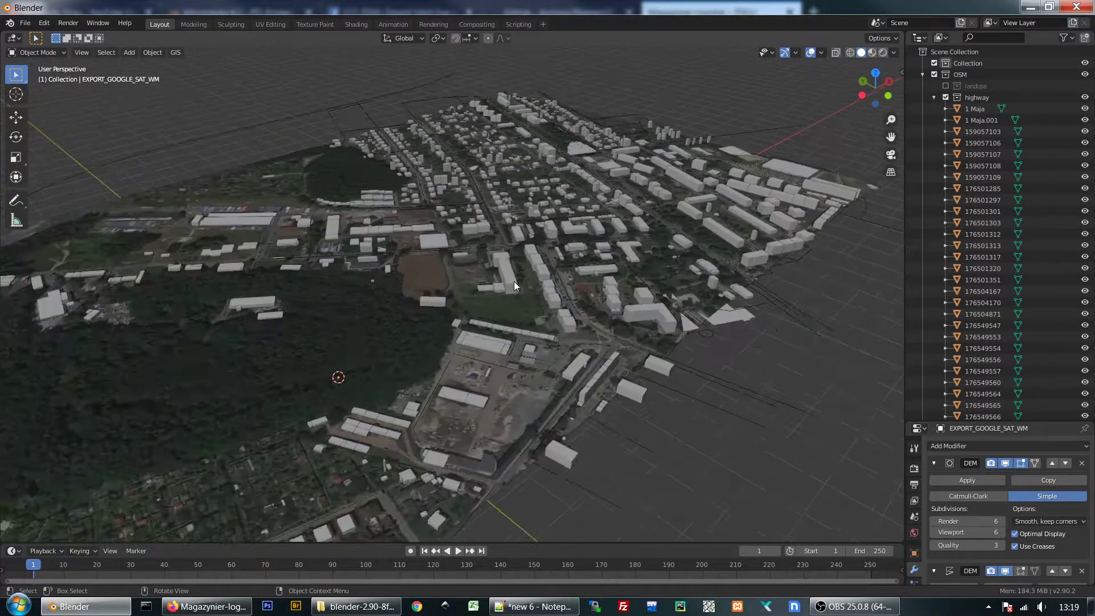
pyautogui.scroll(3, 514, 282)
pyautogui.scroll(2, 605, 276)
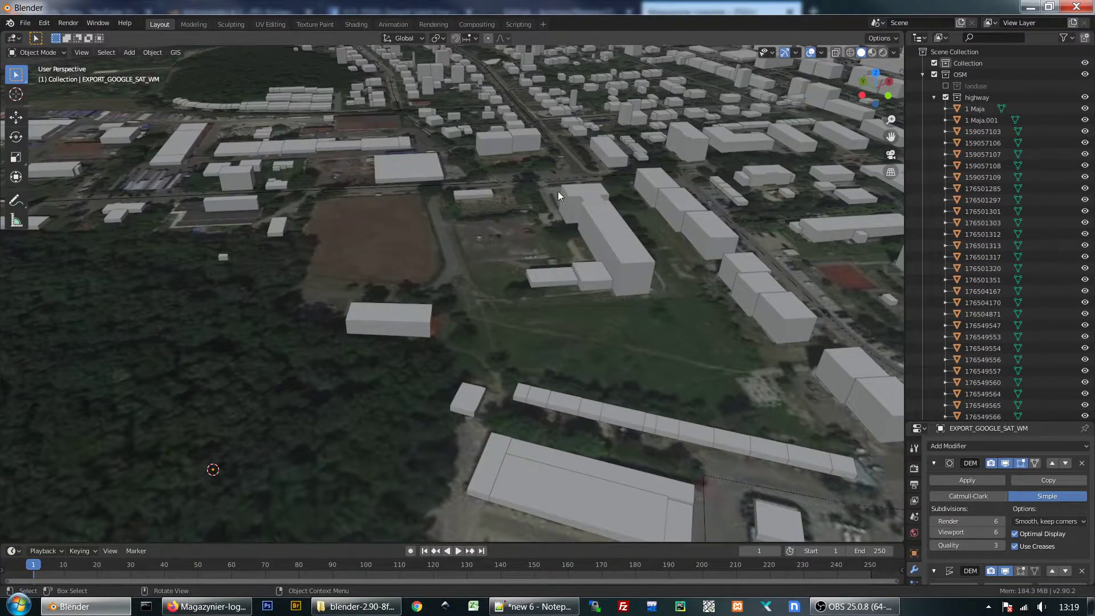
pyautogui.scroll(-4, 592, 303)
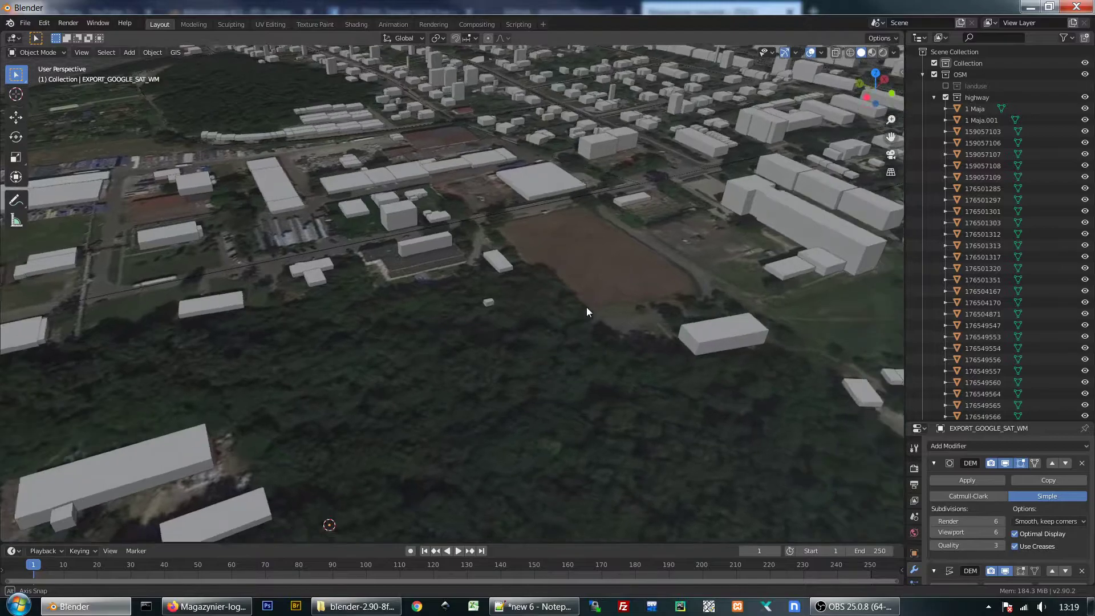
pyautogui.moveTo(586, 307)
pyautogui.mouseDown(button='middle')
pyautogui.moveTo(577, 320)
pyautogui.moveTo(596, 305)
pyautogui.mouseUp(button='middle')
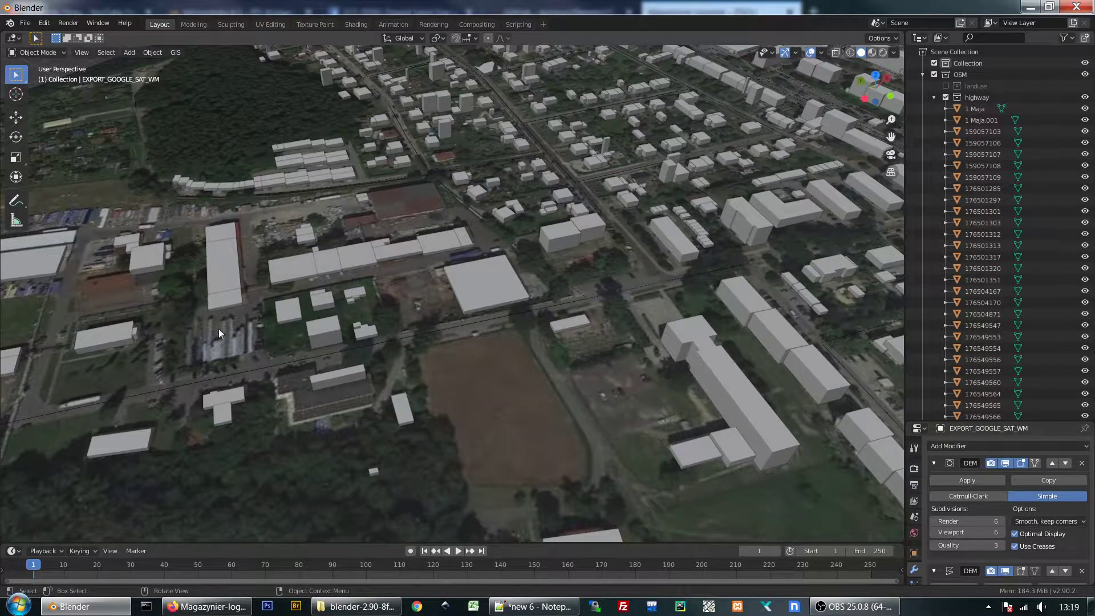
pyautogui.keyDown('shift'); pyautogui.moveTo(269, 327); pyautogui.dragTo(434, 279, button='middle'); pyautogui.keyUp('shift')
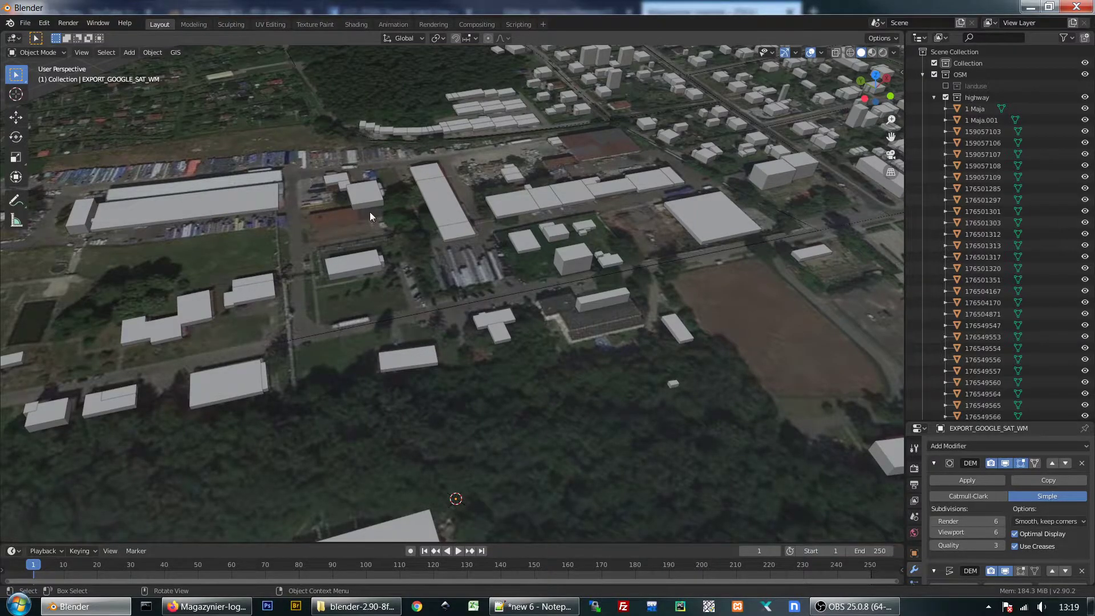
pyautogui.scroll(3, 355, 193)
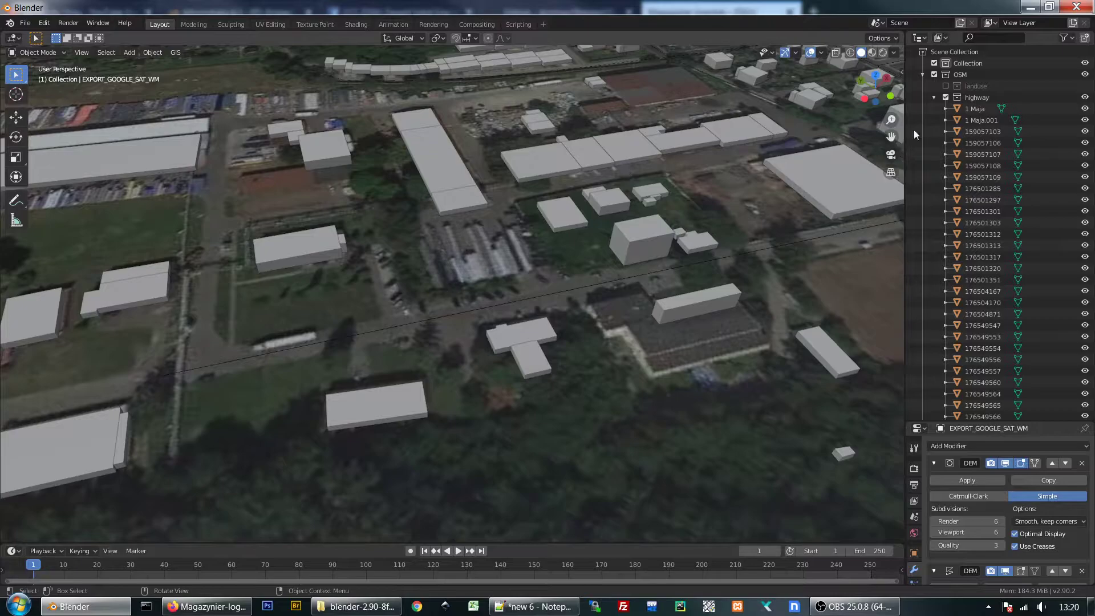
pyautogui.click(946, 97)
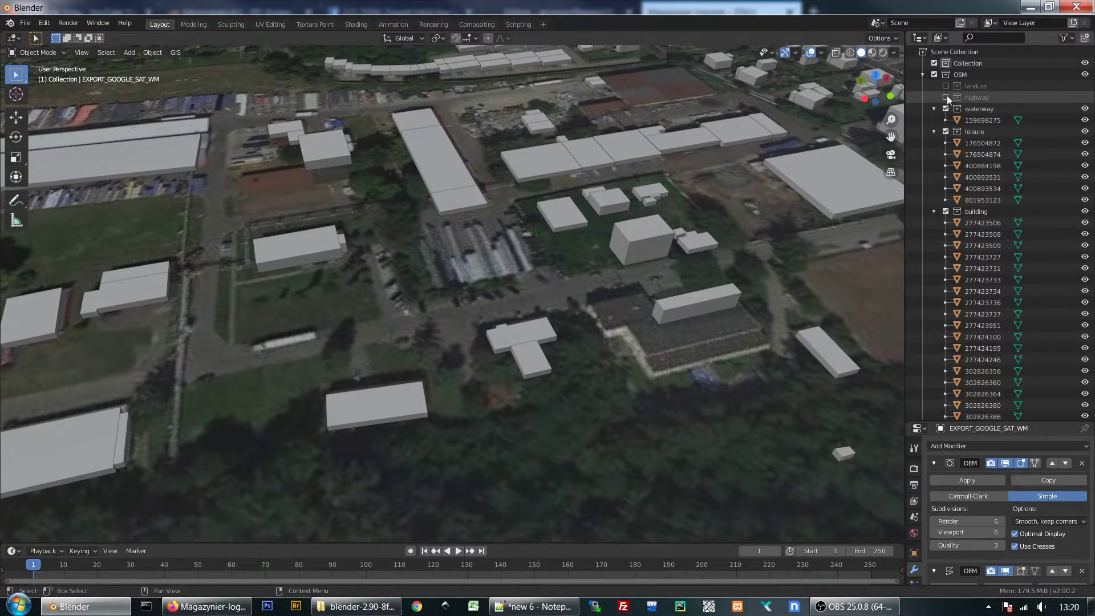
pyautogui.click(935, 75)
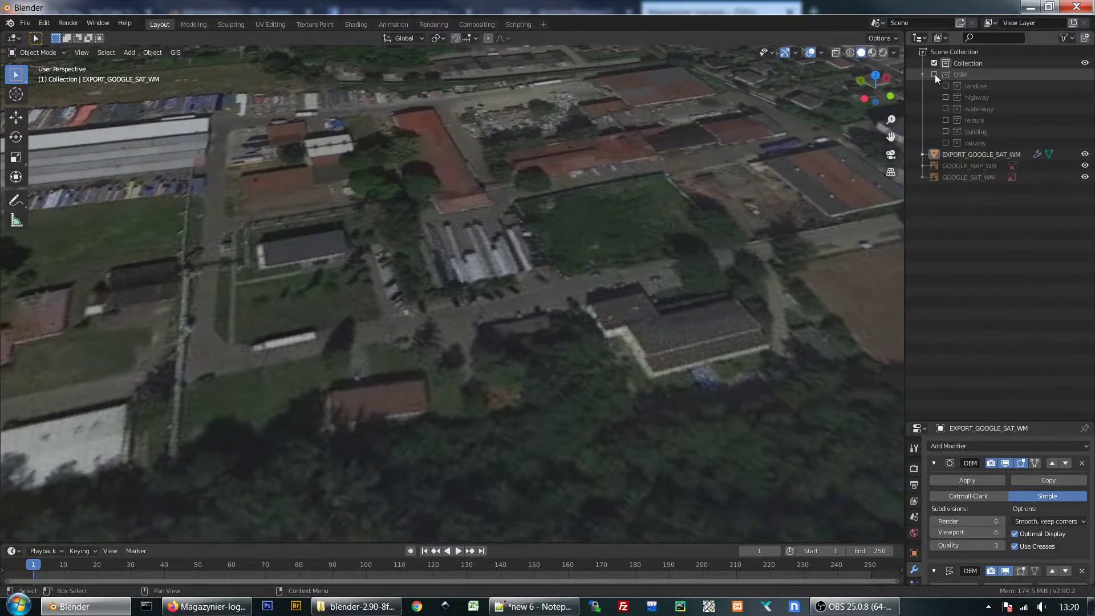
pyautogui.click(935, 75)
pyautogui.moveTo(475, 196)
pyautogui.keyDown('shift'); pyautogui.mouseDown(button='middle')
pyautogui.moveTo(480, 225)
pyautogui.moveTo(433, 308)
pyautogui.mouseUp(button='middle'); pyautogui.keyUp('shift')
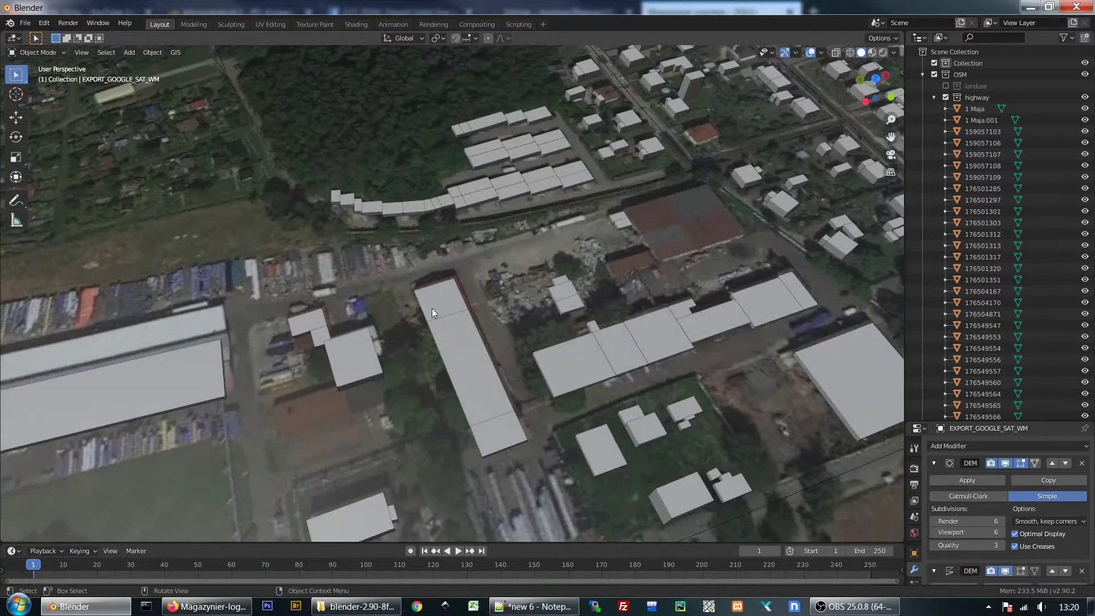
pyautogui.click(205, 607)
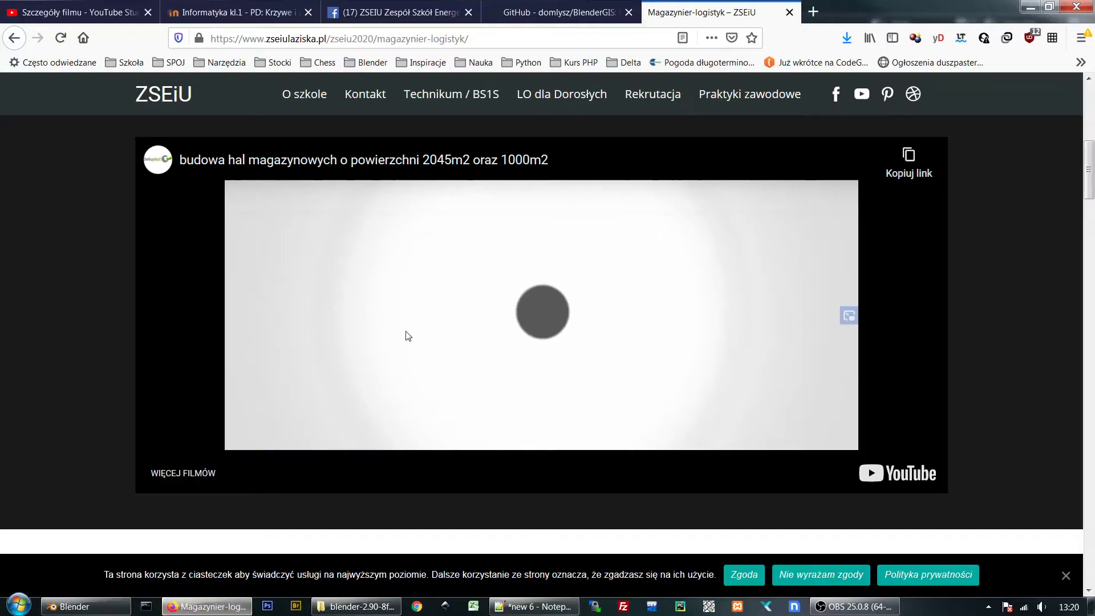
pyautogui.click(86, 607)
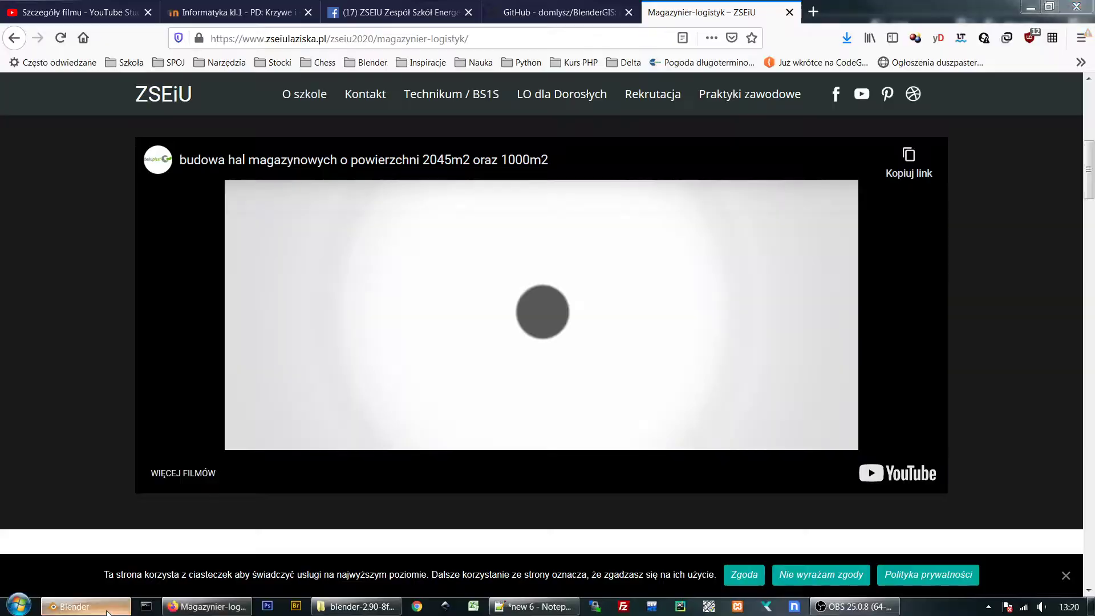
pyautogui.scroll(-4, 391, 356)
pyautogui.moveTo(393, 352)
pyautogui.mouseDown(button='middle')
pyautogui.moveTo(494, 382)
pyautogui.moveTo(480, 343)
pyautogui.mouseUp(button='middle')
pyautogui.scroll(-2, 644, 299)
pyautogui.scroll(-1, 672, 317)
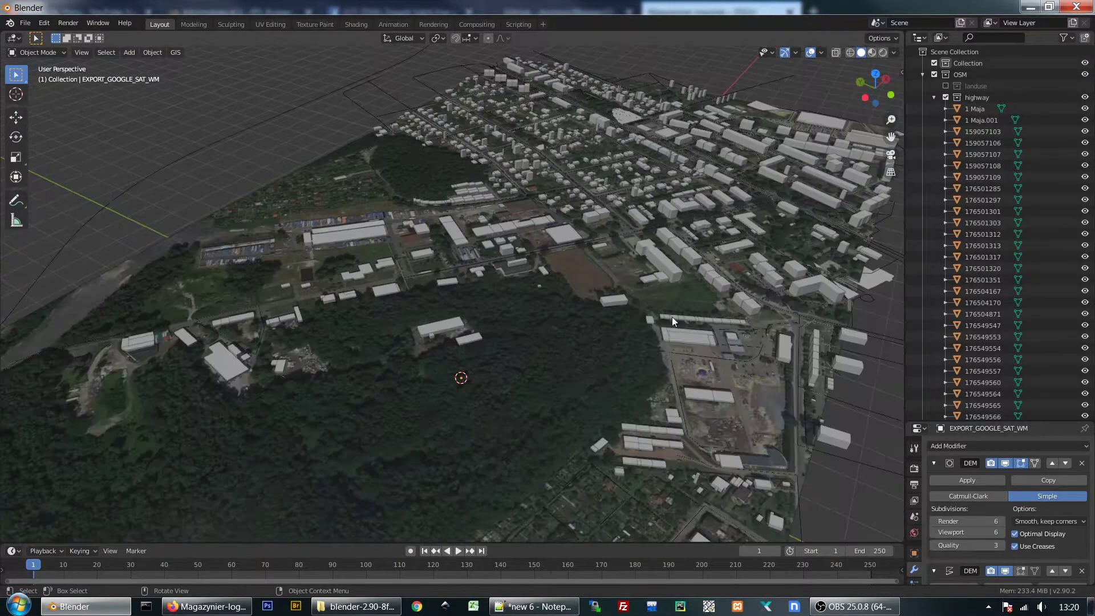
pyautogui.moveTo(659, 332)
pyautogui.mouseDown(button='middle')
pyautogui.moveTo(586, 327)
pyautogui.moveTo(564, 347)
pyautogui.moveTo(535, 334)
pyautogui.moveTo(525, 293)
pyautogui.mouseUp(button='middle')
pyautogui.scroll(2, 433, 241)
pyautogui.scroll(3, 458, 238)
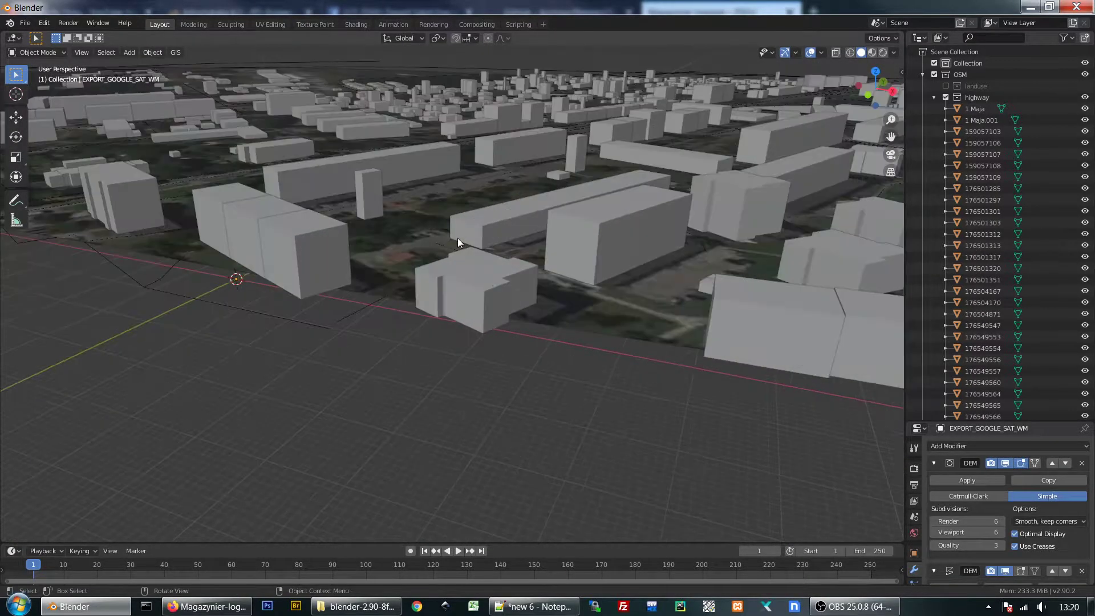
pyautogui.scroll(1, 491, 265)
pyautogui.moveTo(492, 268)
pyautogui.mouseDown(button='middle')
pyautogui.moveTo(485, 316)
pyautogui.moveTo(467, 323)
pyautogui.moveTo(538, 320)
pyautogui.mouseUp(button='middle')
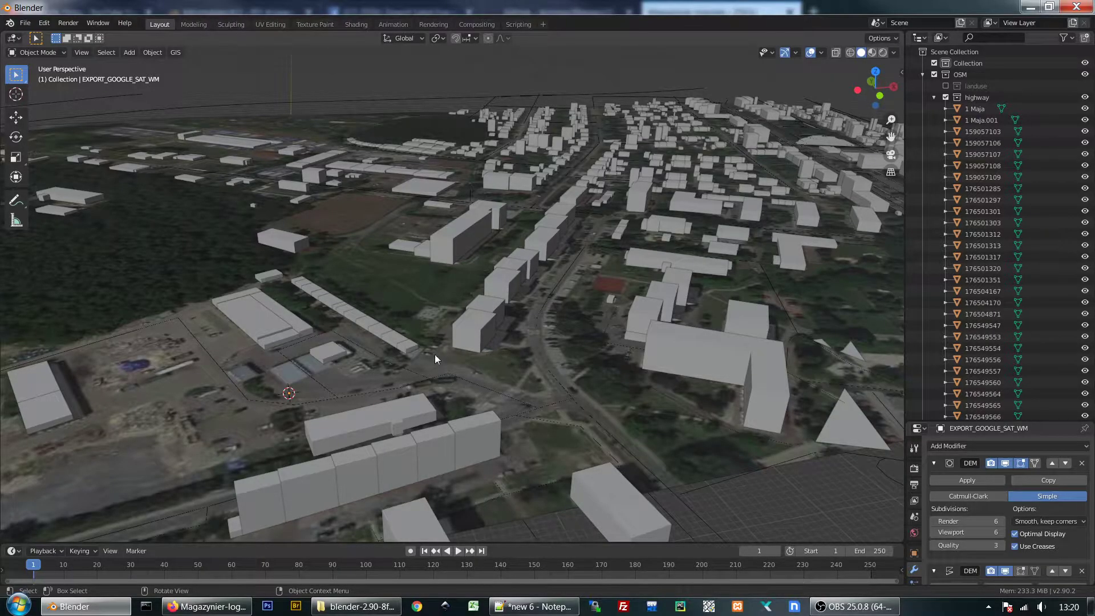
pyautogui.scroll(-3, 435, 355)
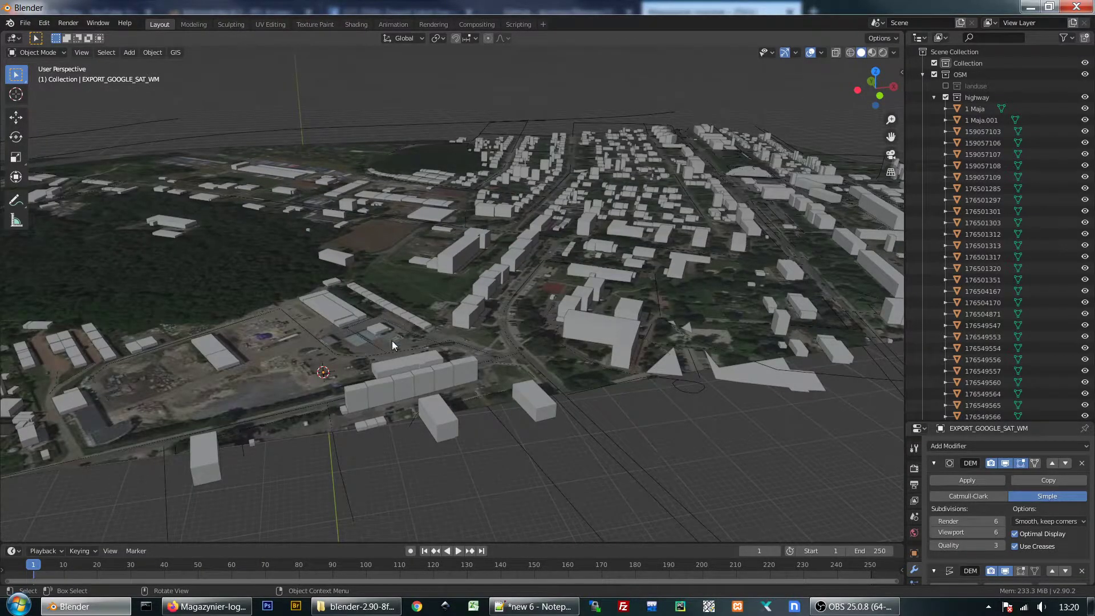
pyautogui.moveTo(391, 340)
pyautogui.mouseDown(button='middle')
pyautogui.moveTo(502, 354)
pyautogui.moveTo(507, 399)
pyautogui.moveTo(461, 368)
pyautogui.mouseUp(button='middle')
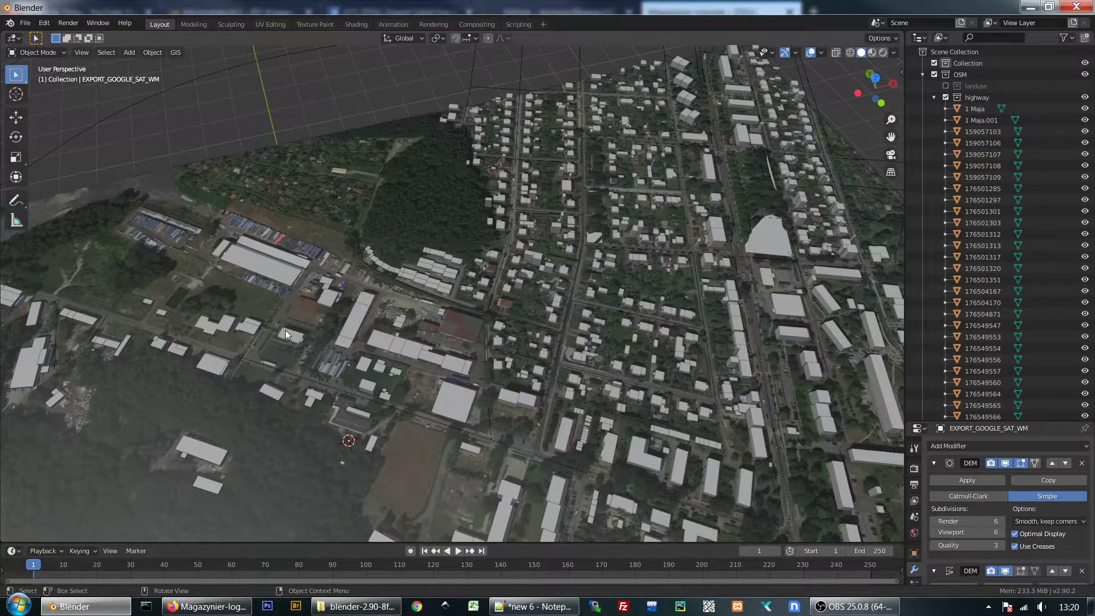
pyautogui.scroll(2, 285, 330)
pyautogui.scroll(1, 385, 323)
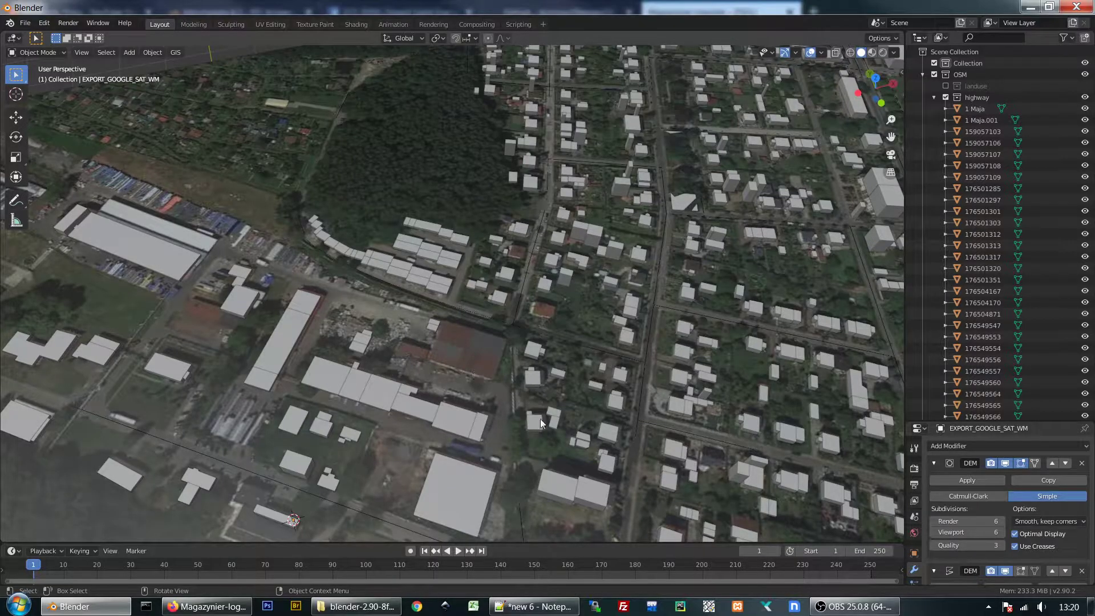
pyautogui.moveTo(539, 419)
pyautogui.mouseDown(button='middle')
pyautogui.moveTo(522, 406)
pyautogui.moveTo(532, 377)
pyautogui.moveTo(593, 375)
pyautogui.moveTo(487, 376)
pyautogui.moveTo(494, 367)
pyautogui.mouseUp(button='middle')
pyautogui.scroll(3, 583, 280)
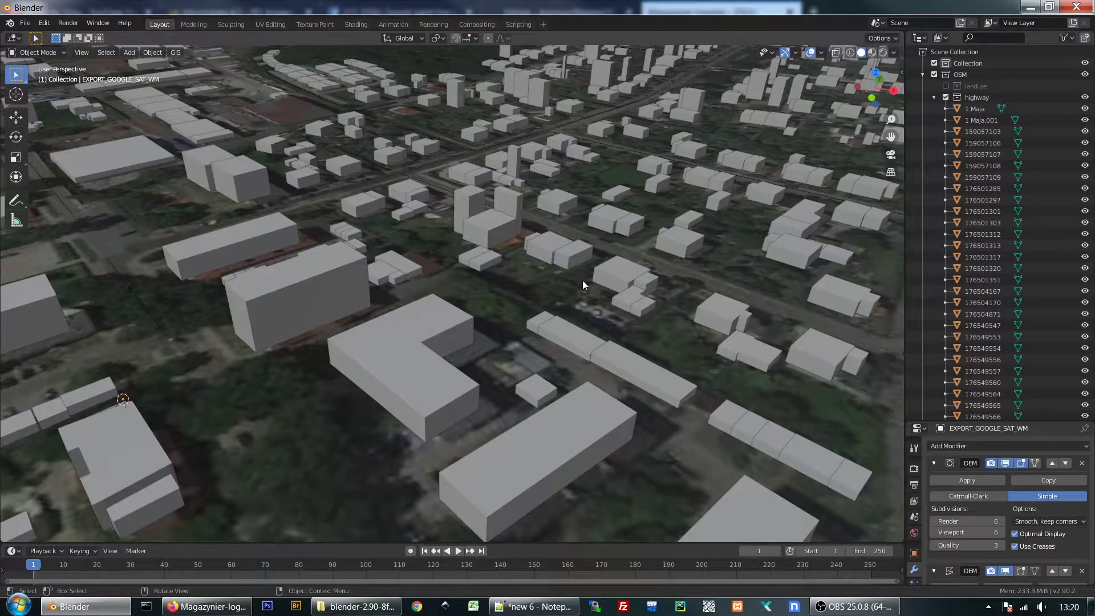
pyautogui.moveTo(574, 295)
pyautogui.mouseDown(button='middle')
pyautogui.moveTo(559, 326)
pyautogui.moveTo(593, 310)
pyautogui.moveTo(639, 314)
pyautogui.moveTo(673, 288)
pyautogui.moveTo(571, 312)
pyautogui.moveTo(499, 290)
pyautogui.moveTo(565, 294)
pyautogui.moveTo(568, 282)
pyautogui.mouseUp(button='middle')
pyautogui.scroll(-3, 568, 274)
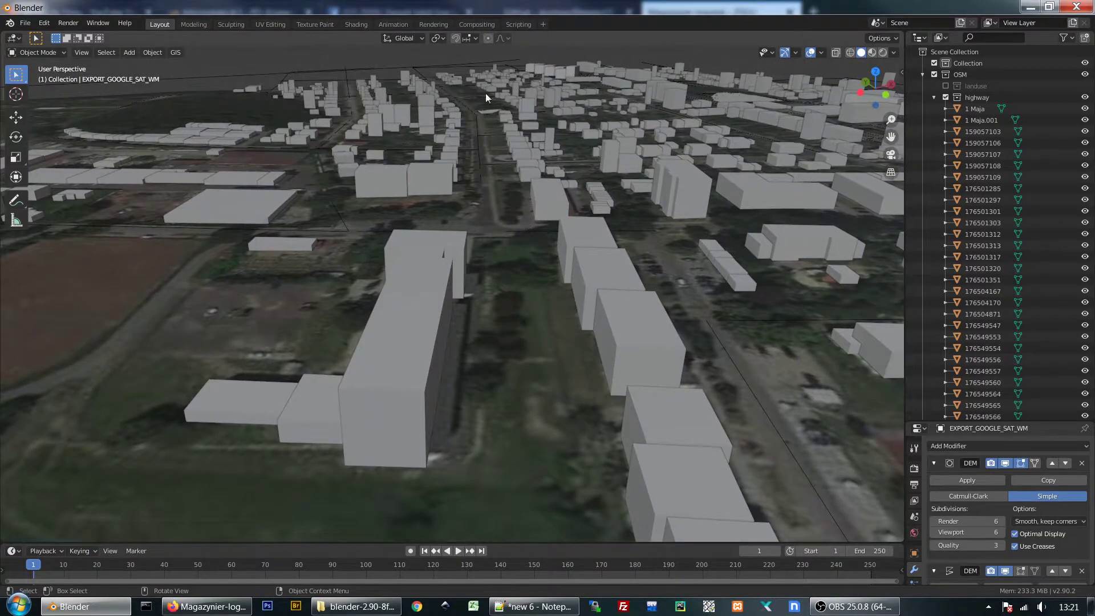
pyautogui.moveTo(639, 293); pyautogui.dragTo(648, 278, button='middle')
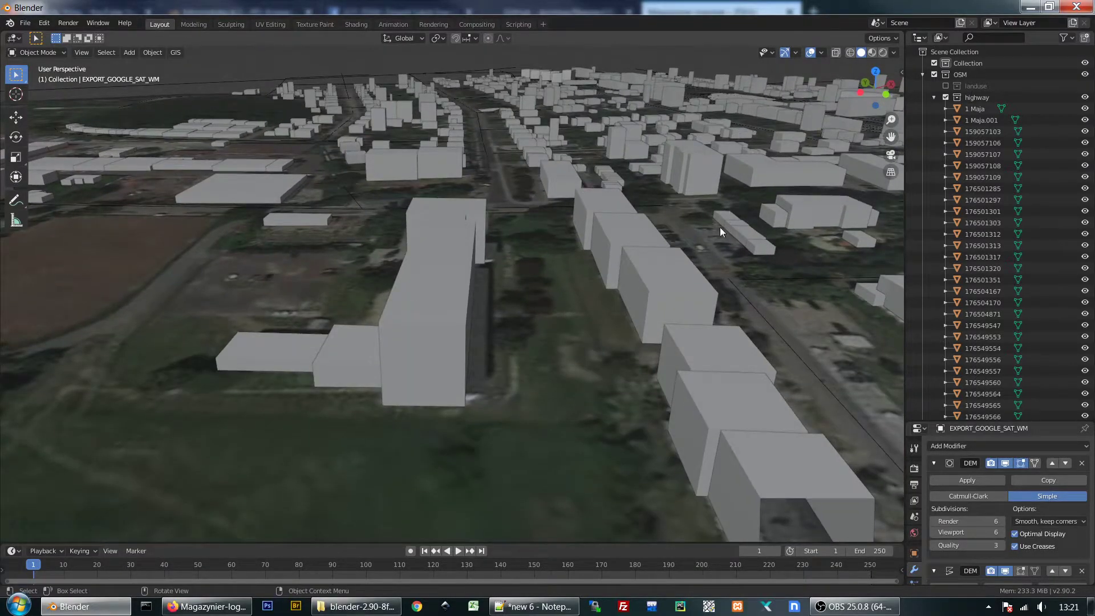
pyautogui.moveTo(719, 227)
pyautogui.mouseDown(button='middle')
pyautogui.moveTo(660, 269)
pyautogui.moveTo(645, 290)
pyautogui.moveTo(652, 306)
pyautogui.moveTo(772, 248)
pyautogui.mouseUp(button='middle')
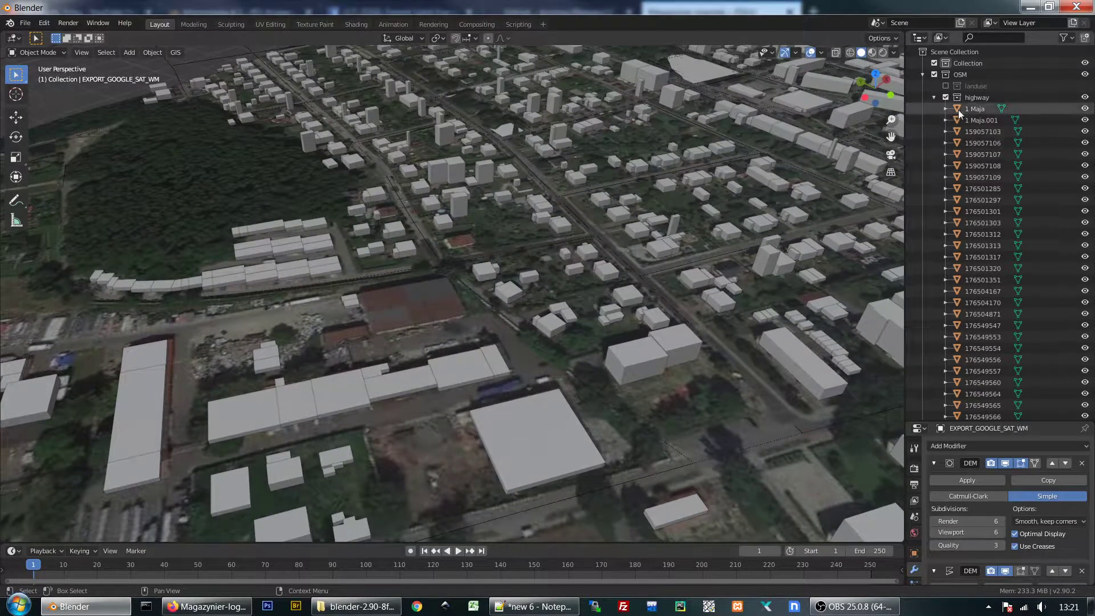
pyautogui.scroll(-2, 771, 187)
# Select the highway area object 176504872 and delete it.
pyautogui.scroll(-2, 655, 176)
pyautogui.click(621, 144)
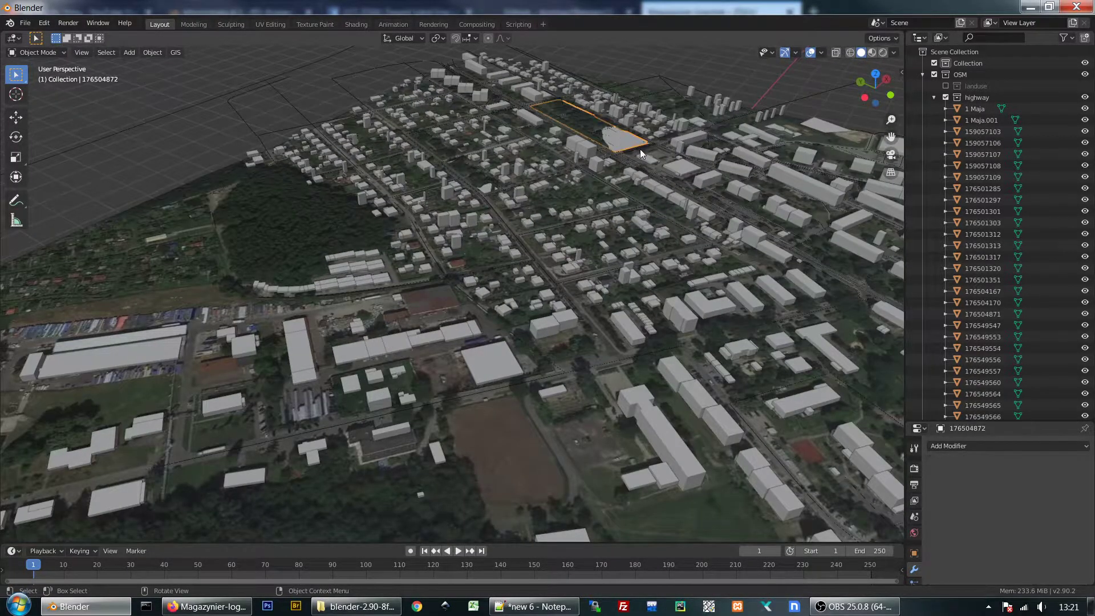
pyautogui.scroll(1, 633, 140)
pyautogui.scroll(2, 656, 157)
pyautogui.scroll(2, 676, 162)
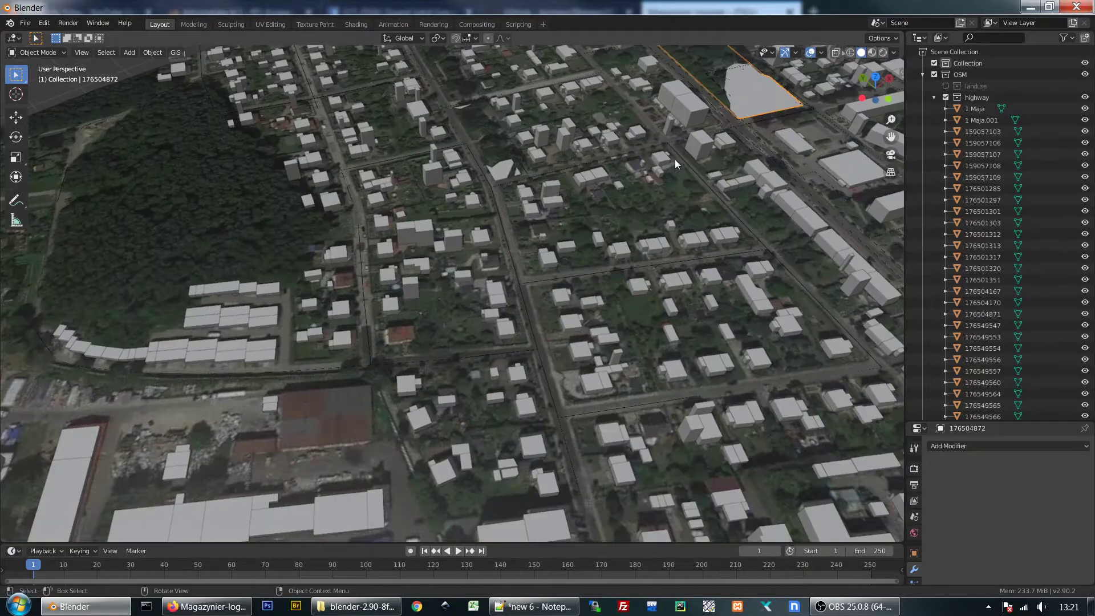
pyautogui.scroll(1, 639, 168)
pyautogui.scroll(-3, 482, 247)
pyautogui.scroll(-1, 513, 222)
pyautogui.press('x')
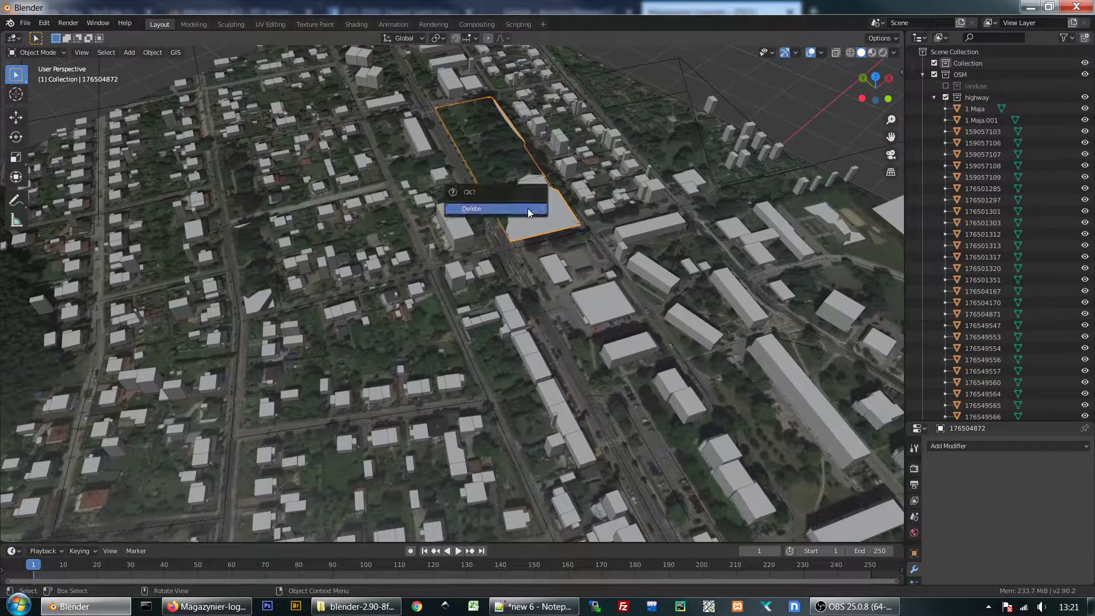
pyautogui.click(529, 208)
# Select the long apartment block beside the grass and try scaling it, cancelling both times.
pyautogui.scroll(-3, 558, 228)
pyautogui.scroll(-2, 537, 232)
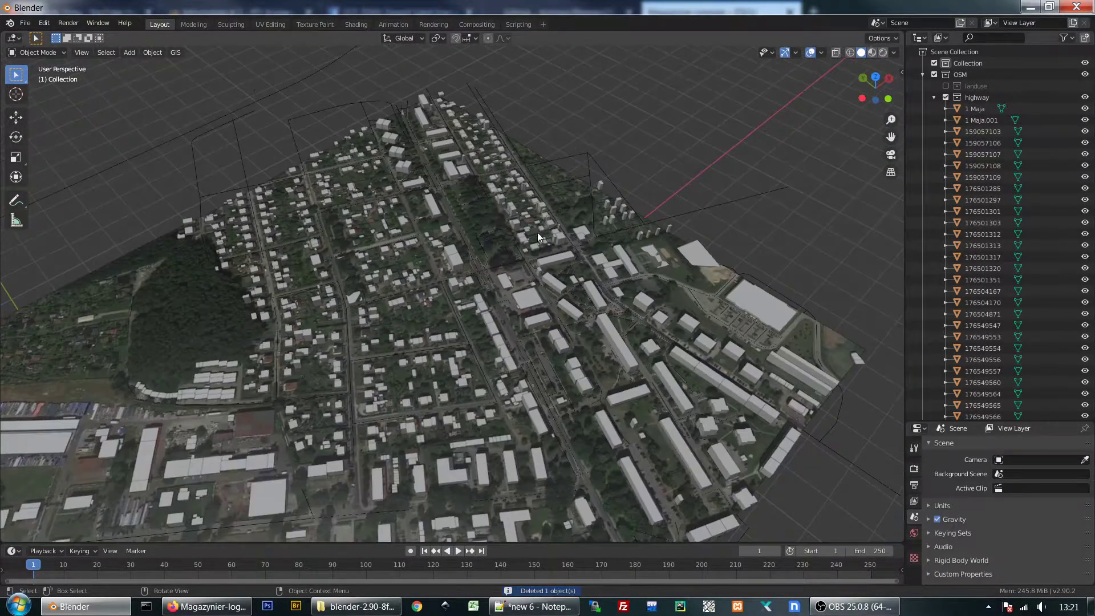
pyautogui.keyDown('shift'); pyautogui.moveTo(570, 221); pyautogui.dragTo(609, 163, button='middle'); pyautogui.keyUp('shift')
pyautogui.scroll(3, 639, 119)
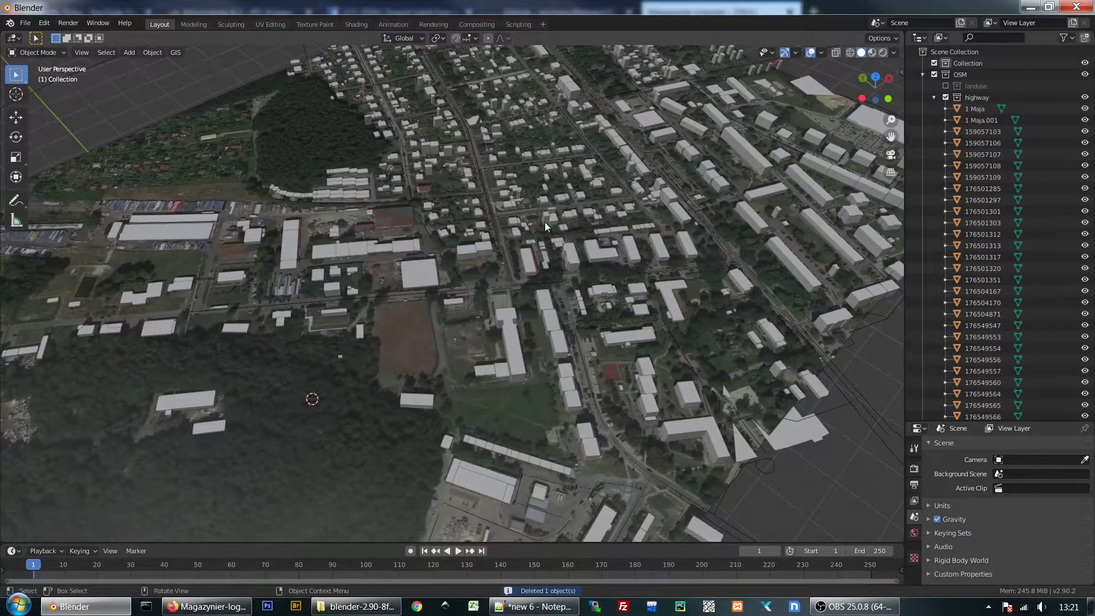
pyautogui.moveTo(546, 222); pyautogui.dragTo(560, 220, button='middle')
pyautogui.scroll(2, 562, 221)
pyautogui.scroll(2, 547, 231)
pyautogui.scroll(2, 546, 234)
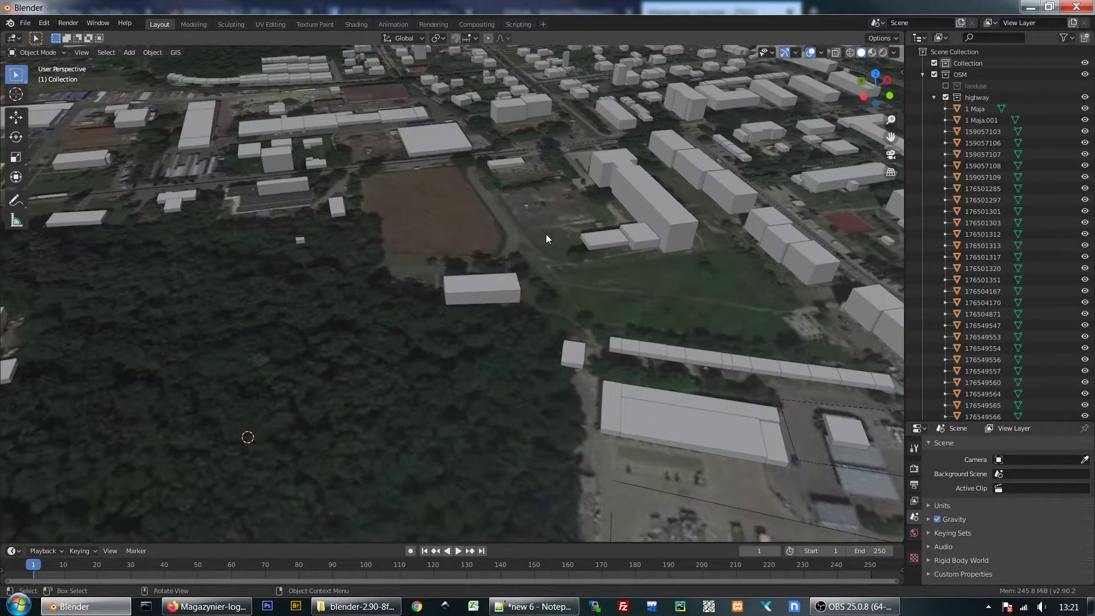
pyautogui.click(643, 190)
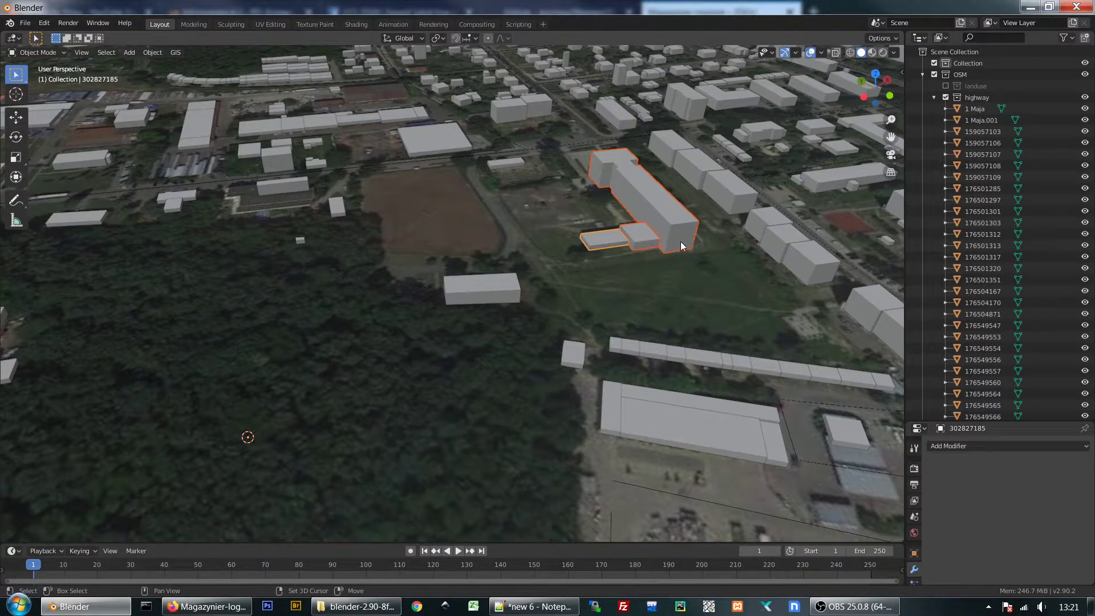
pyautogui.press('s')
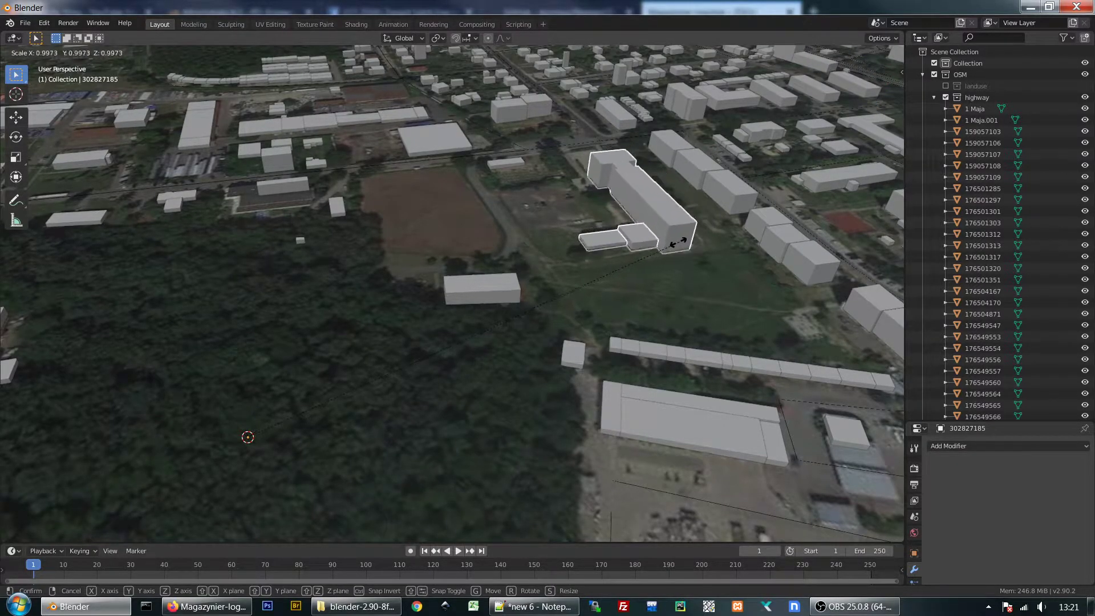
pyautogui.press('Escape')
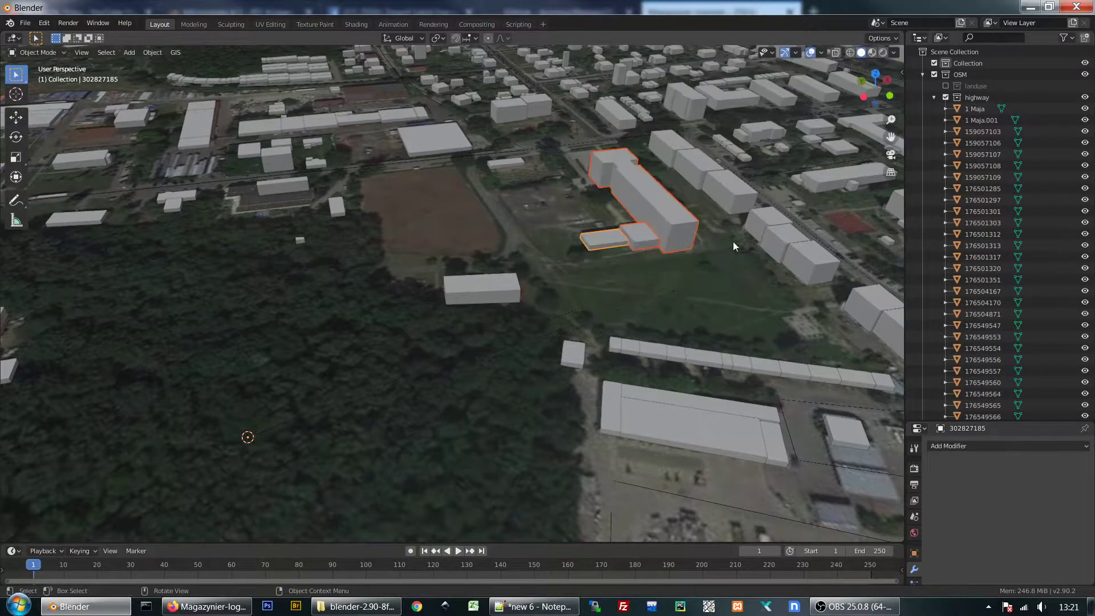
pyautogui.press('s')
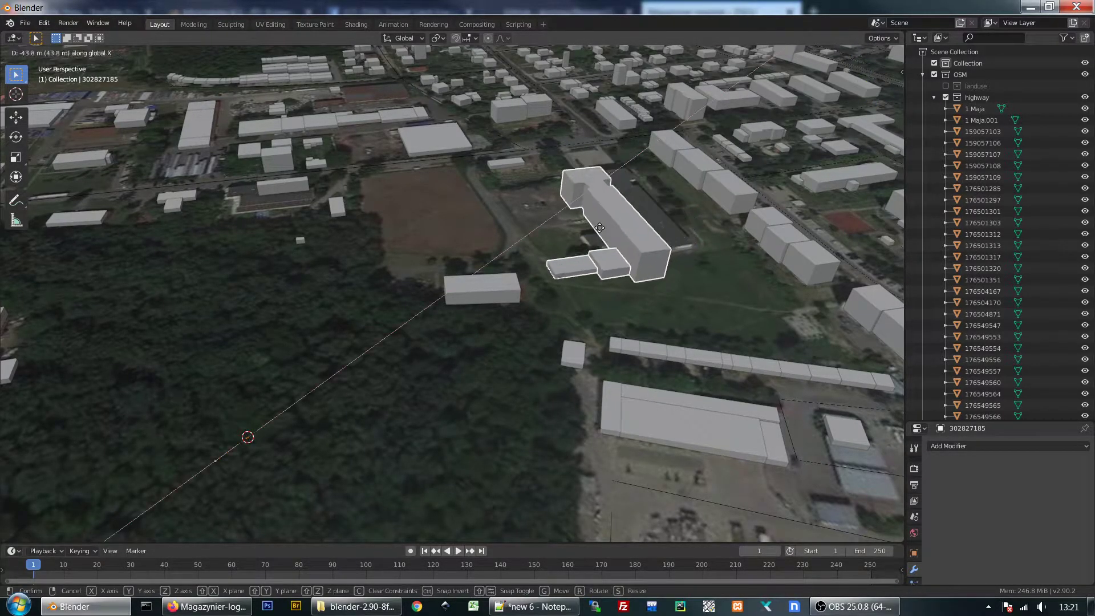
pyautogui.press('Escape')
# Try moving the building along the X axis, cancel, and orbit around the city.
pyautogui.moveTo(679, 233)
pyautogui.mouseDown(button='middle')
pyautogui.moveTo(541, 228)
pyautogui.moveTo(614, 234)
pyautogui.moveTo(586, 247)
pyautogui.moveTo(477, 249)
pyautogui.moveTo(521, 233)
pyautogui.mouseUp(button='middle')
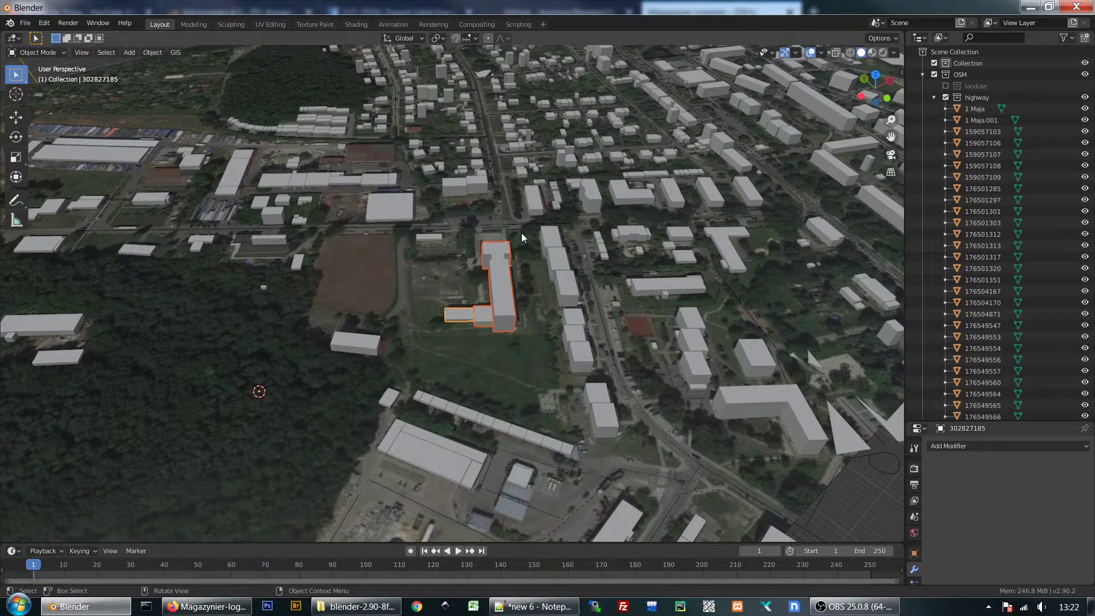
pyautogui.press('g')
pyautogui.press('x')
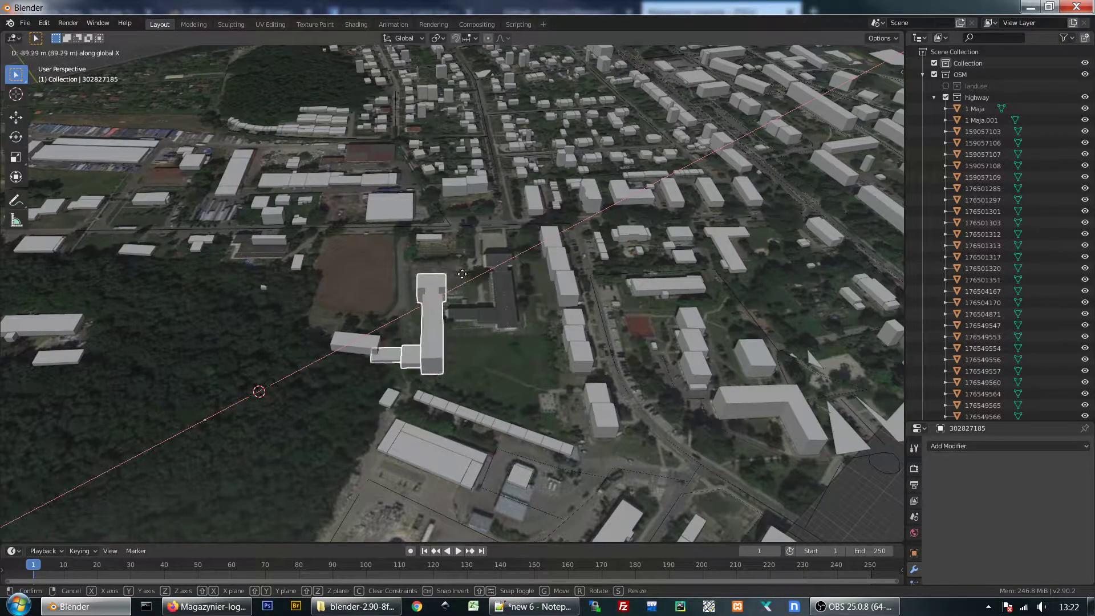
pyautogui.press('Escape')
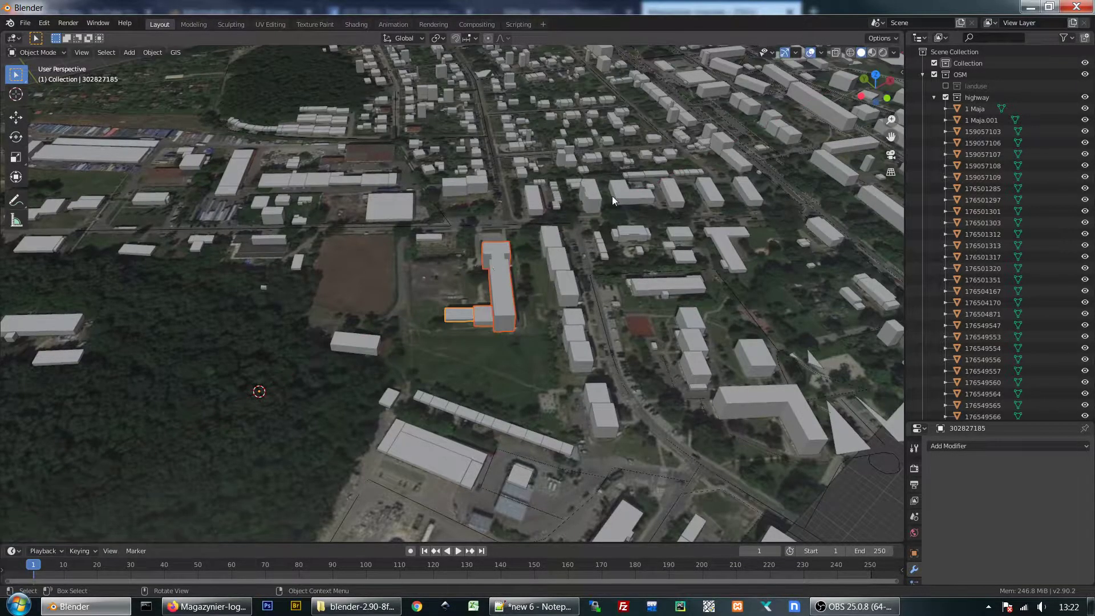
pyautogui.moveTo(611, 196)
pyautogui.mouseDown(button='middle')
pyautogui.moveTo(700, 222)
pyautogui.moveTo(537, 193)
pyautogui.moveTo(559, 263)
pyautogui.moveTo(563, 210)
pyautogui.moveTo(603, 170)
pyautogui.moveTo(667, 146)
pyautogui.moveTo(718, 152)
pyautogui.mouseUp(button='middle')
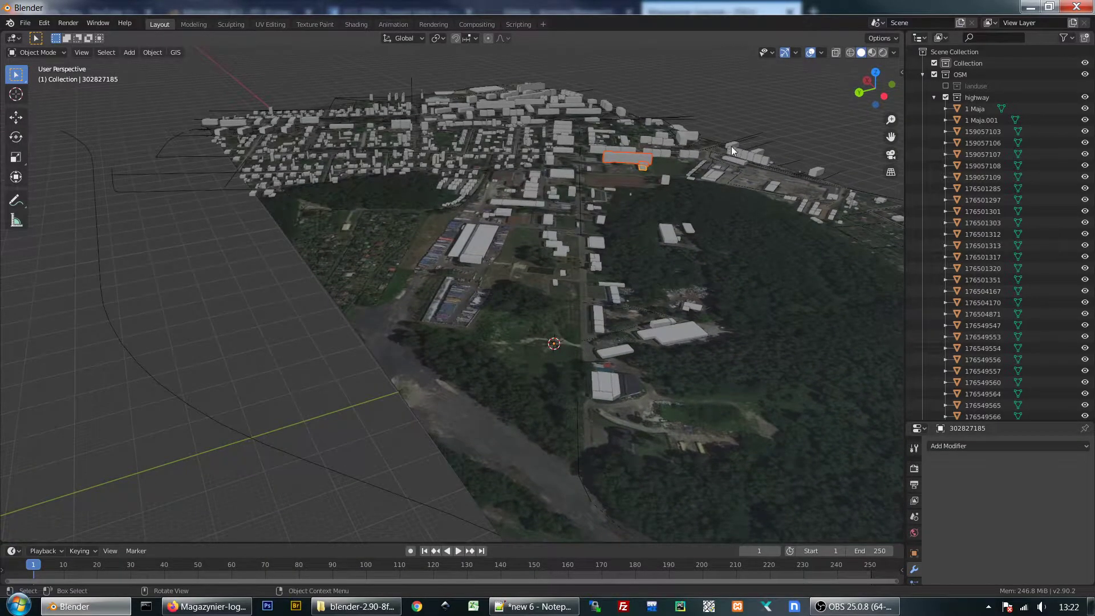
pyautogui.scroll(2, 725, 143)
pyautogui.scroll(1, 701, 133)
pyautogui.moveTo(683, 130)
pyautogui.keyDown('shift'); pyautogui.mouseDown(button='middle')
pyautogui.moveTo(576, 143)
pyautogui.moveTo(524, 189)
pyautogui.mouseUp(button='middle'); pyautogui.keyUp('shift')
pyautogui.scroll(2, 521, 162)
pyautogui.scroll(-2, 521, 162)
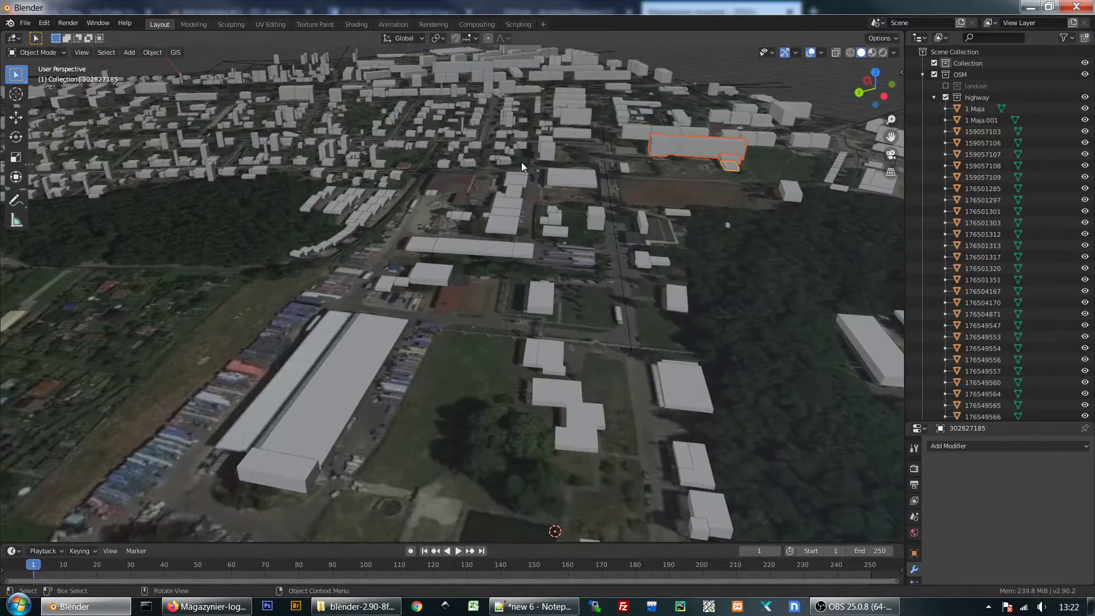
pyautogui.moveTo(592, 186)
pyautogui.mouseDown(button='middle')
pyautogui.moveTo(570, 176)
pyautogui.moveTo(593, 174)
pyautogui.mouseUp(button='middle')
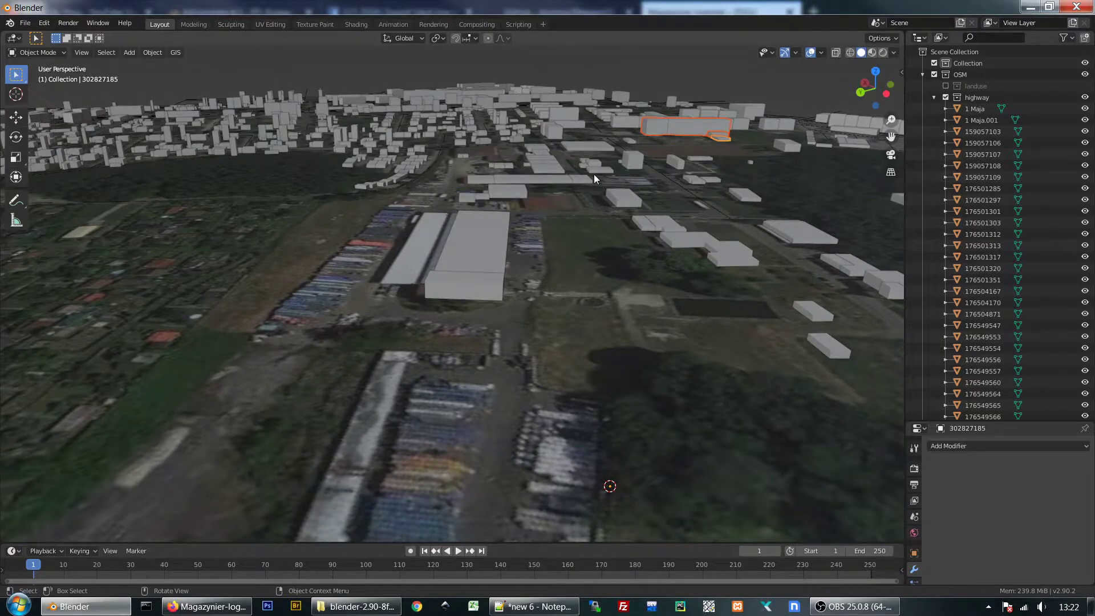
pyautogui.press('shift')
pyautogui.moveTo(563, 184); pyautogui.dragTo(576, 225, button='middle')
pyautogui.moveTo(511, 208)
pyautogui.mouseDown(button='middle')
pyautogui.moveTo(689, 227)
pyautogui.moveTo(659, 209)
pyautogui.mouseUp(button='middle')
pyautogui.scroll(2, 659, 210)
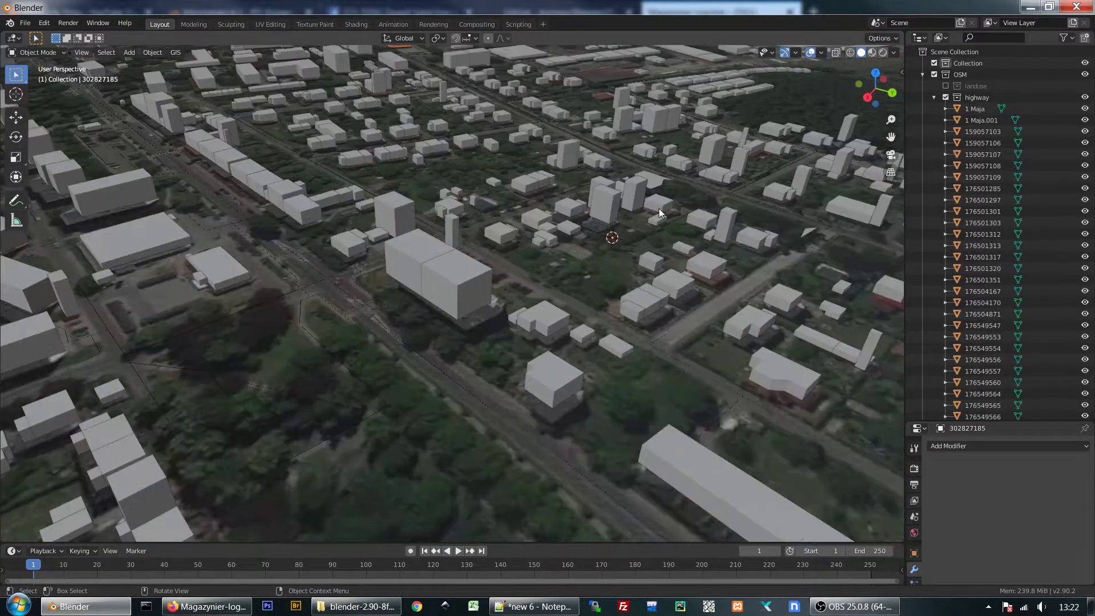
pyautogui.scroll(2, 619, 214)
pyautogui.scroll(2, 632, 215)
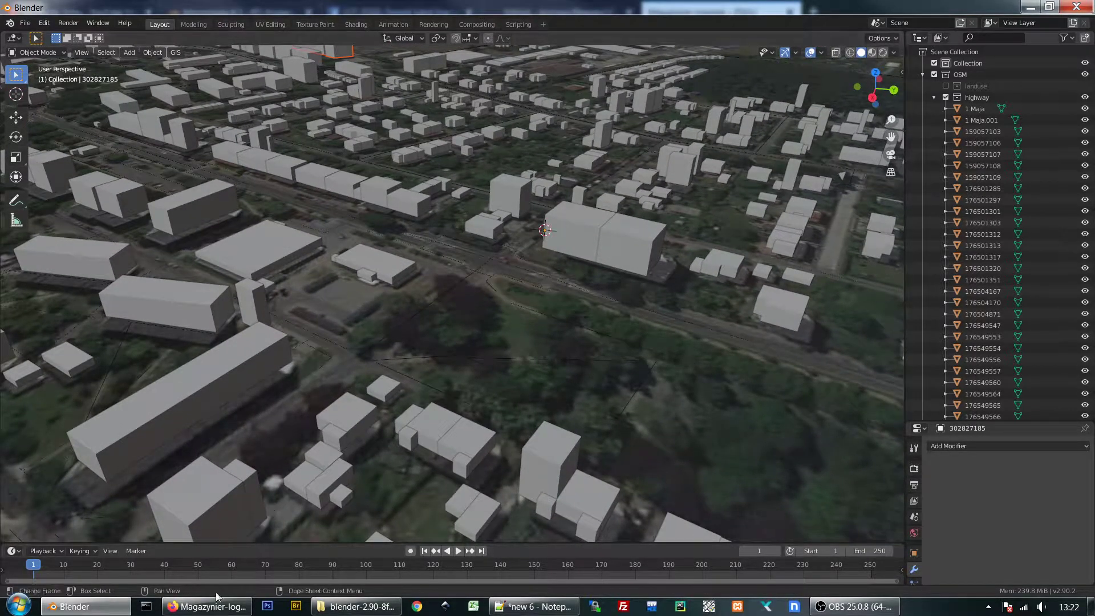
pyautogui.click(175, 52)
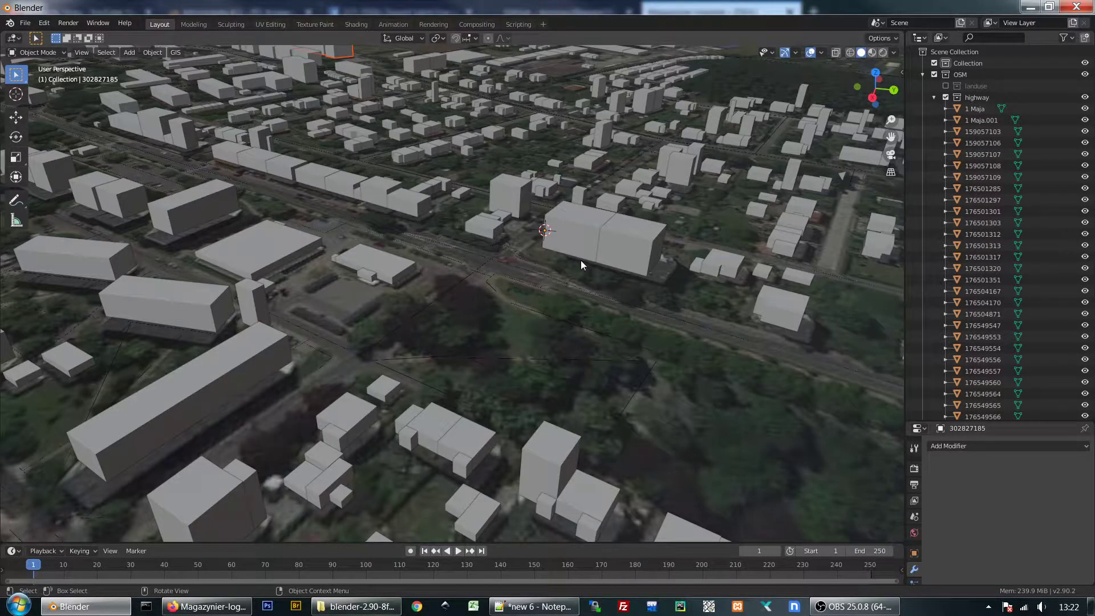
pyautogui.scroll(-5, 563, 265)
pyautogui.moveTo(587, 271)
pyautogui.mouseDown(button='middle')
pyautogui.moveTo(723, 281)
pyautogui.moveTo(732, 333)
pyautogui.moveTo(734, 275)
pyautogui.mouseUp(button='middle')
pyautogui.scroll(2, 506, 246)
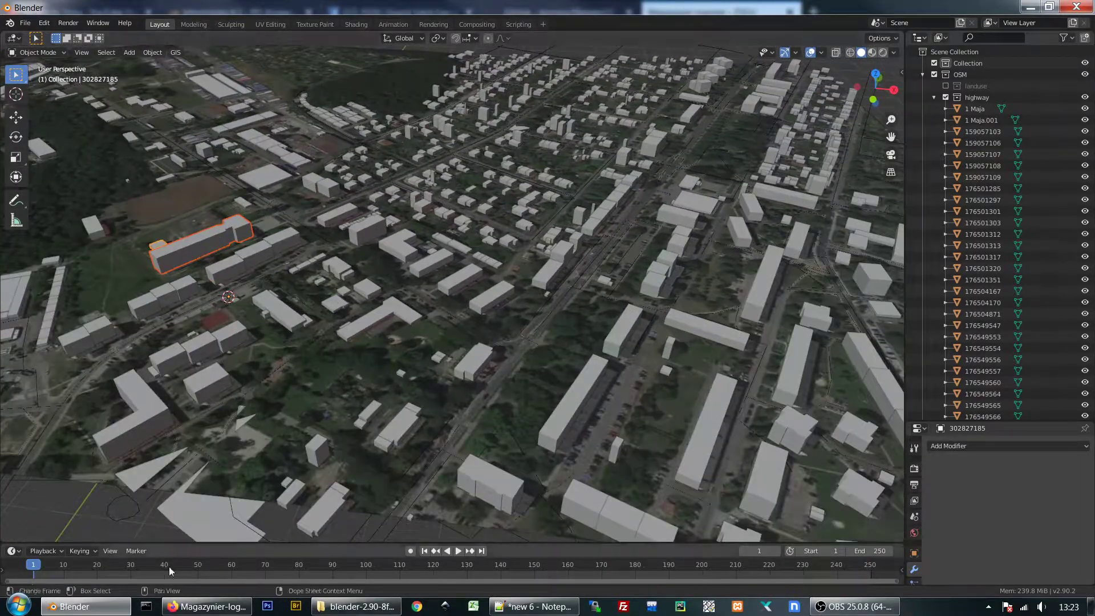
# Show the BlenderGIS GitHub page's Clone or download options with Download ZIP in Firefox.
pyautogui.click(206, 606)
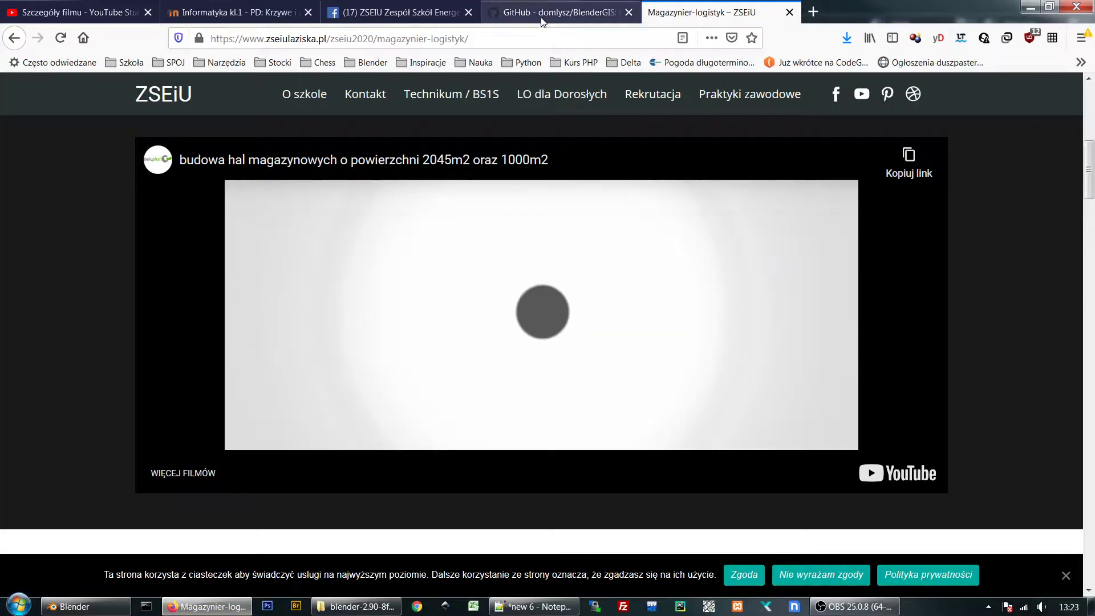
pyautogui.click(543, 16)
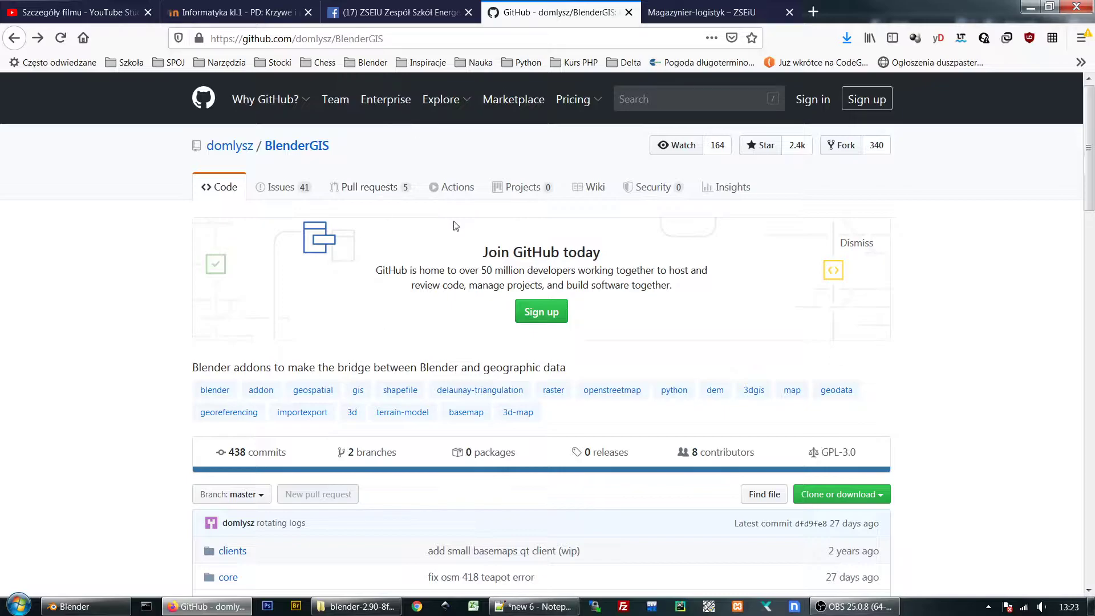
pyautogui.scroll(-4, 439, 251)
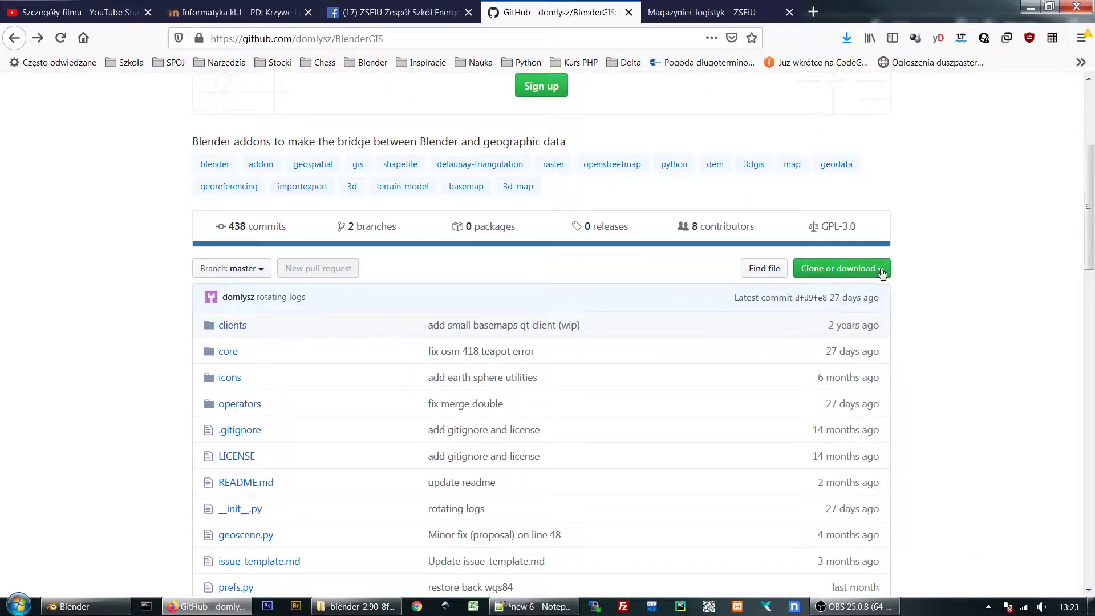
pyautogui.click(882, 274)
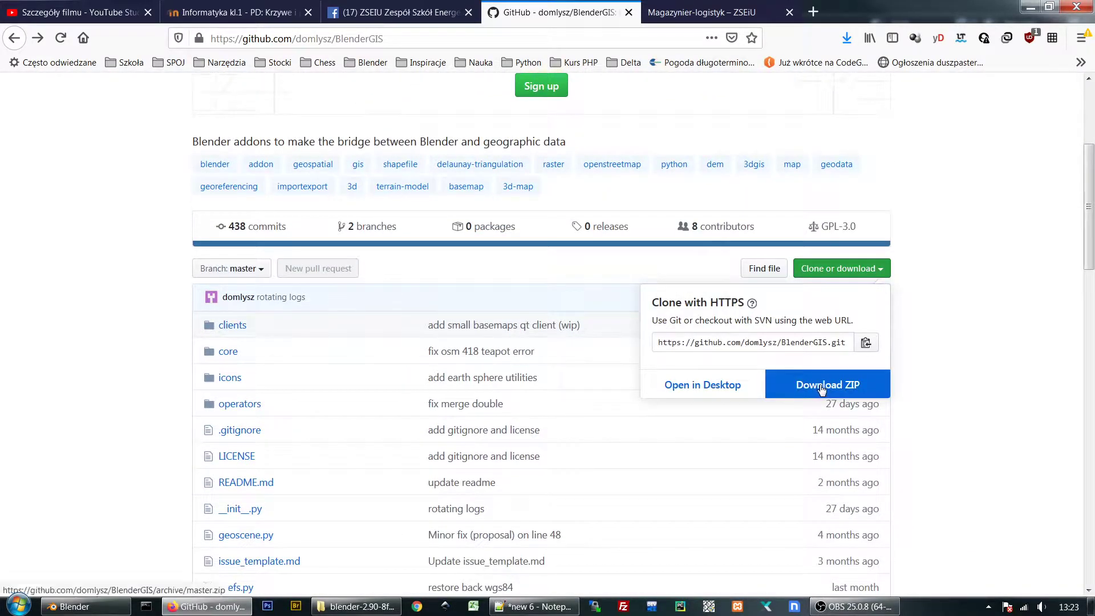
pyautogui.click(359, 606)
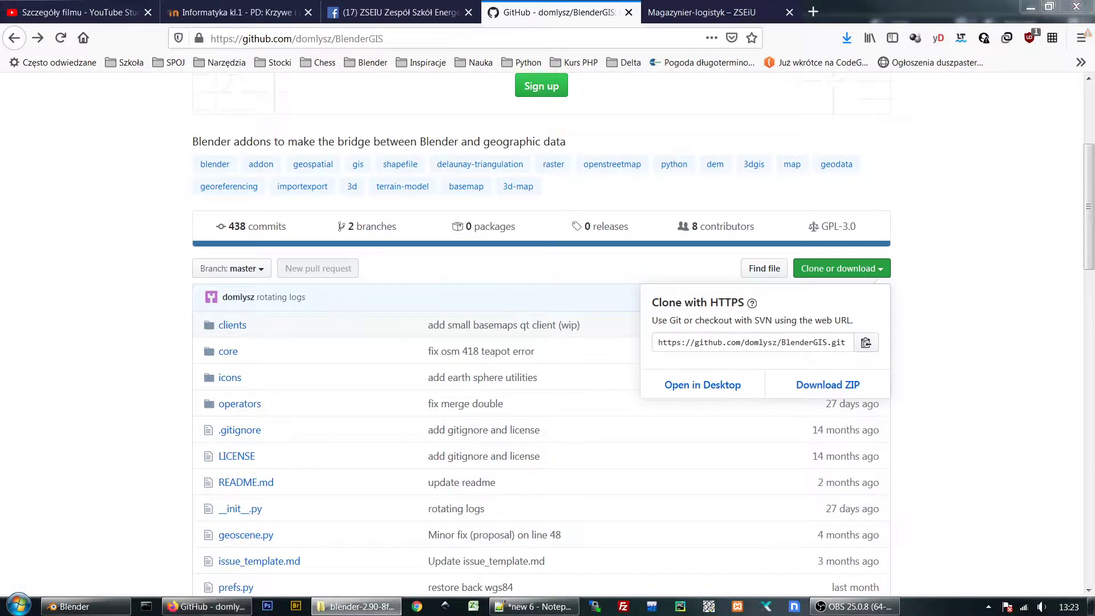
# Locate BlenderGIS-master.zip in the BlenderProgram addons folder in Explorer, then return to Blender.
pyautogui.moveTo(582, 147); pyautogui.dragTo(452, 61)
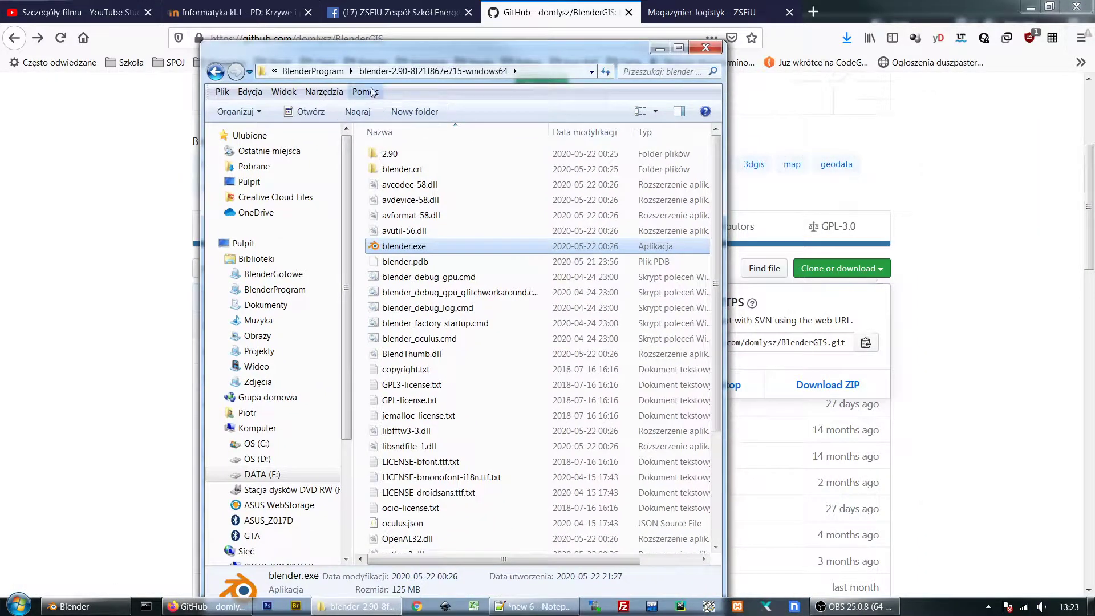
pyautogui.click(313, 72)
pyautogui.doubleClick(383, 174)
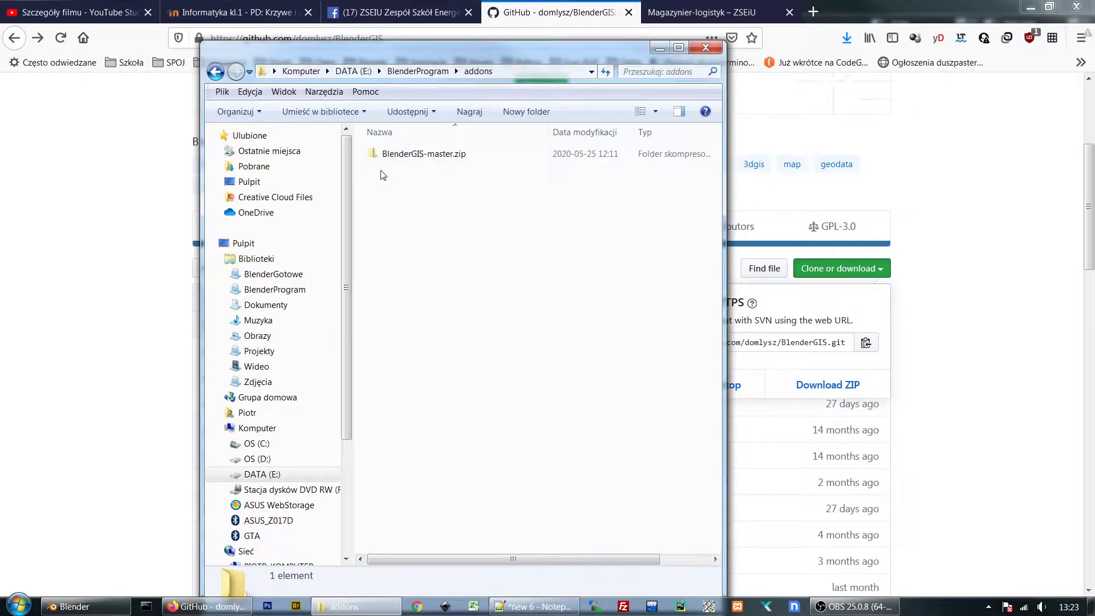
pyautogui.click(384, 158)
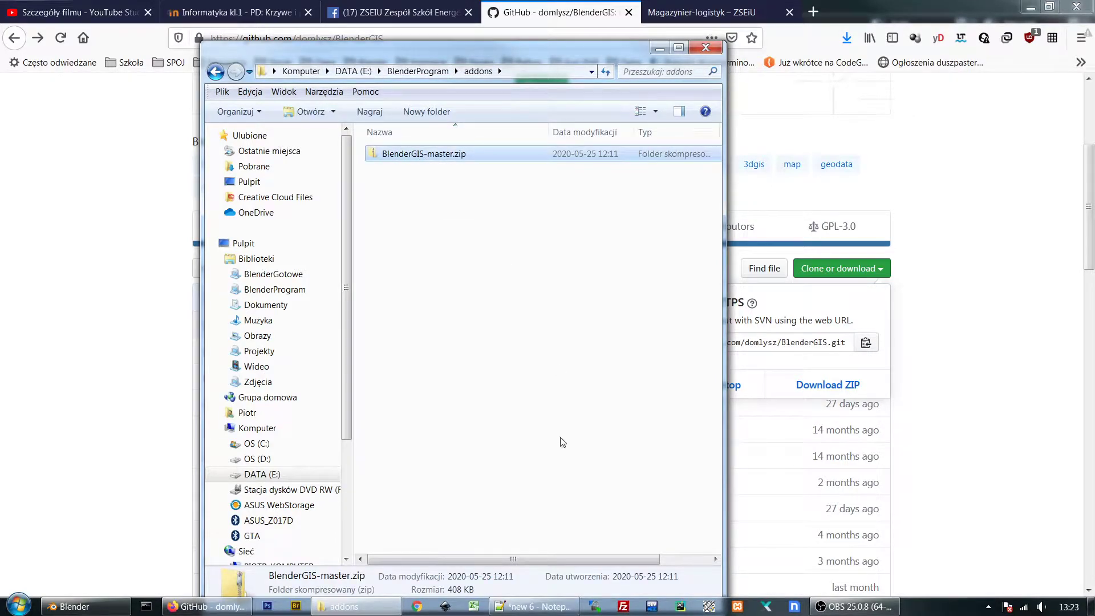
pyautogui.click(85, 607)
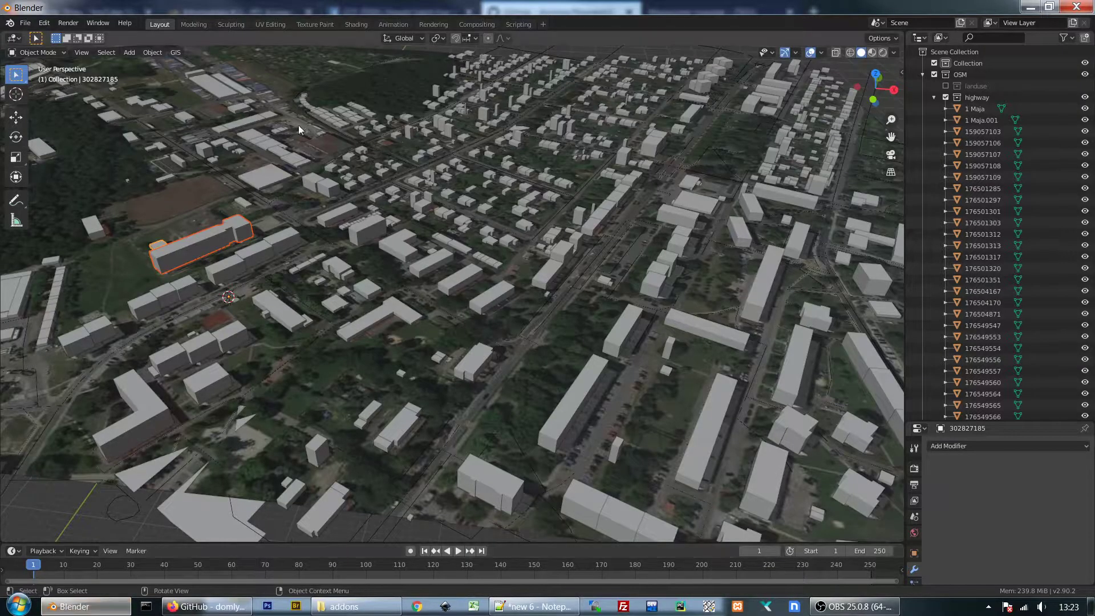
# In Add-ons preferences, pick E:\BlenderProgram\addons\BlenderGIS-master.zip as the add-on file.
pyautogui.click(44, 22)
pyautogui.click(65, 185)
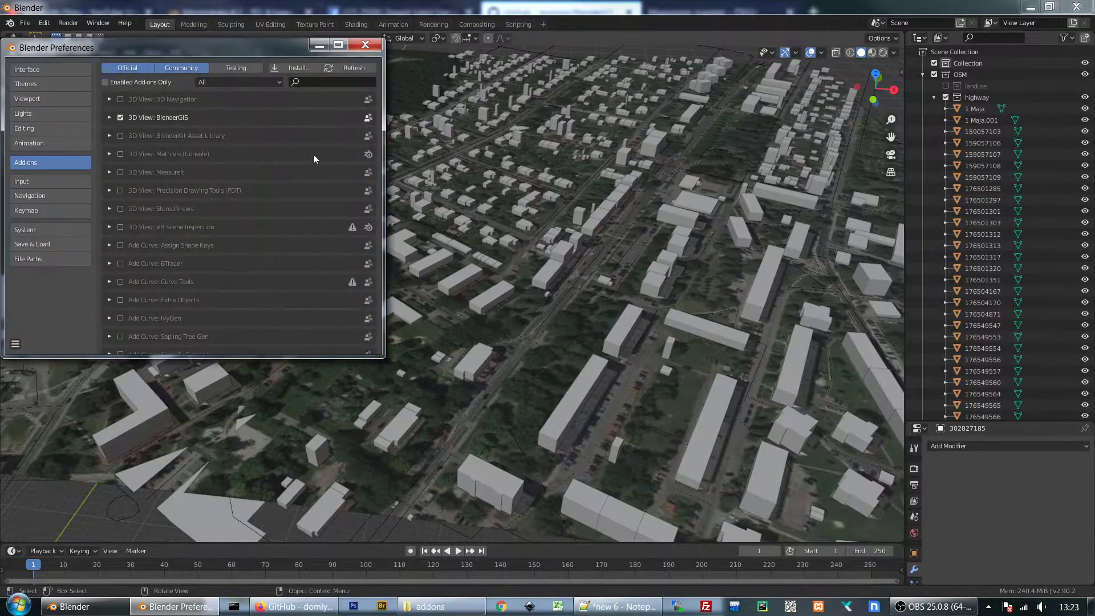
pyautogui.moveTo(287, 49); pyautogui.dragTo(516, 73)
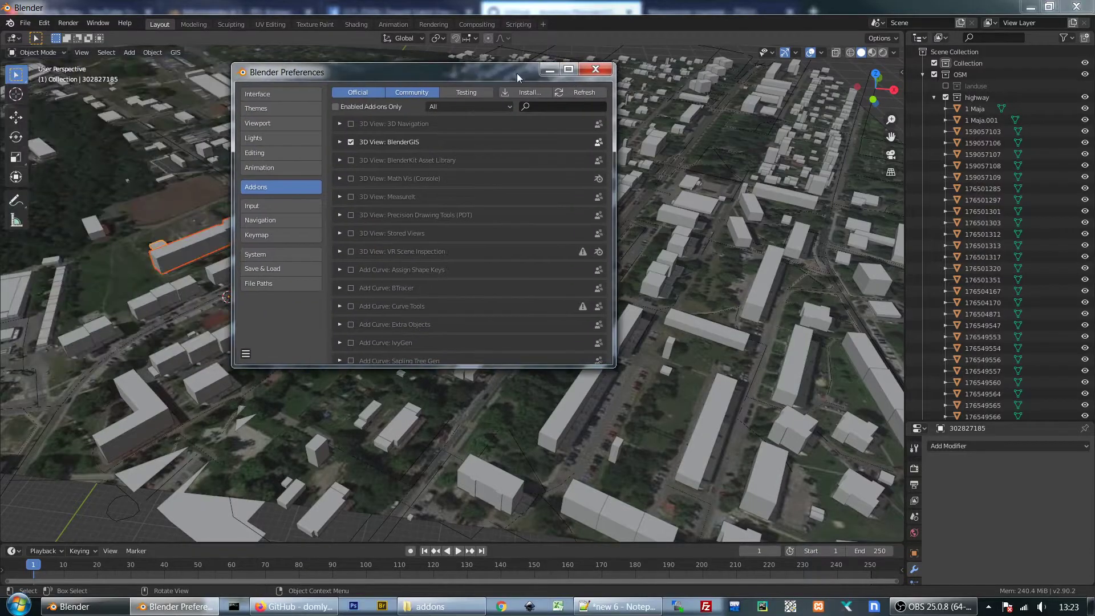
pyautogui.click(524, 93)
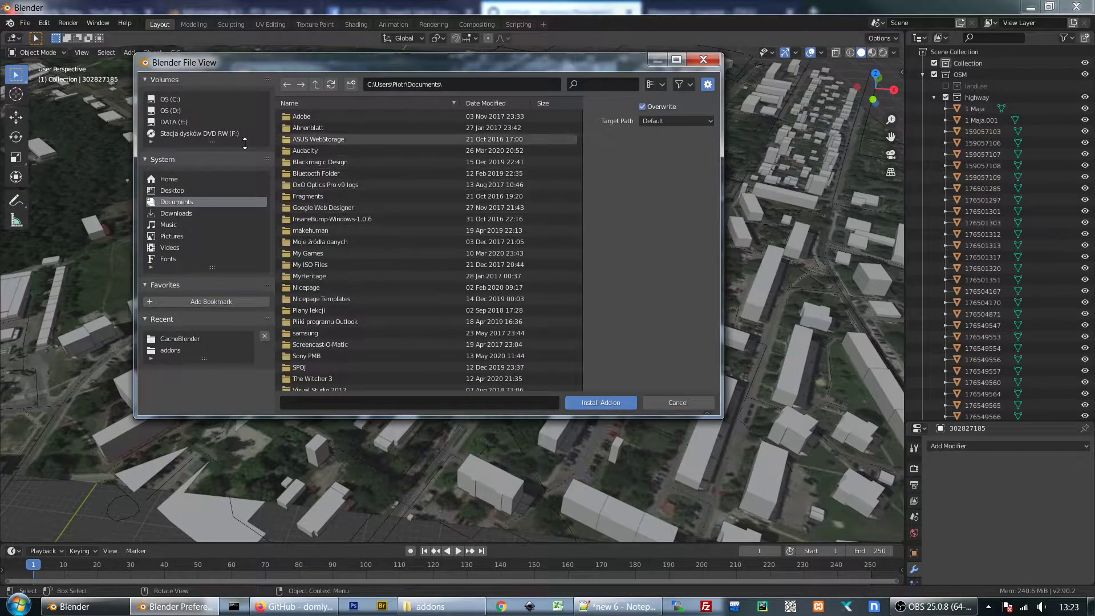
pyautogui.click(168, 120)
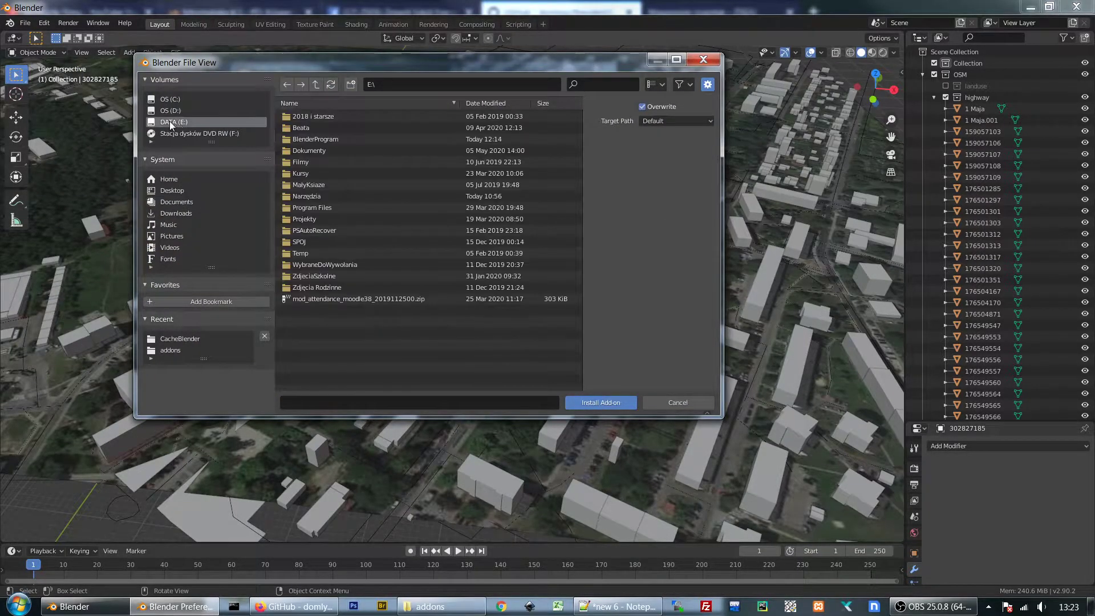
pyautogui.doubleClick(309, 139)
pyautogui.doubleClick(300, 117)
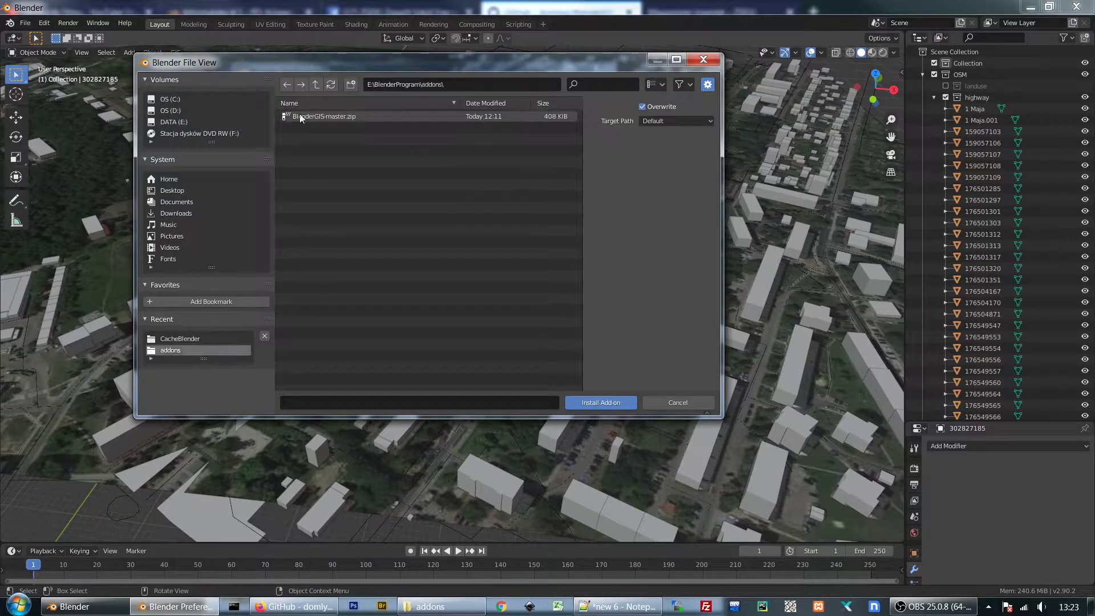
pyautogui.click(311, 117)
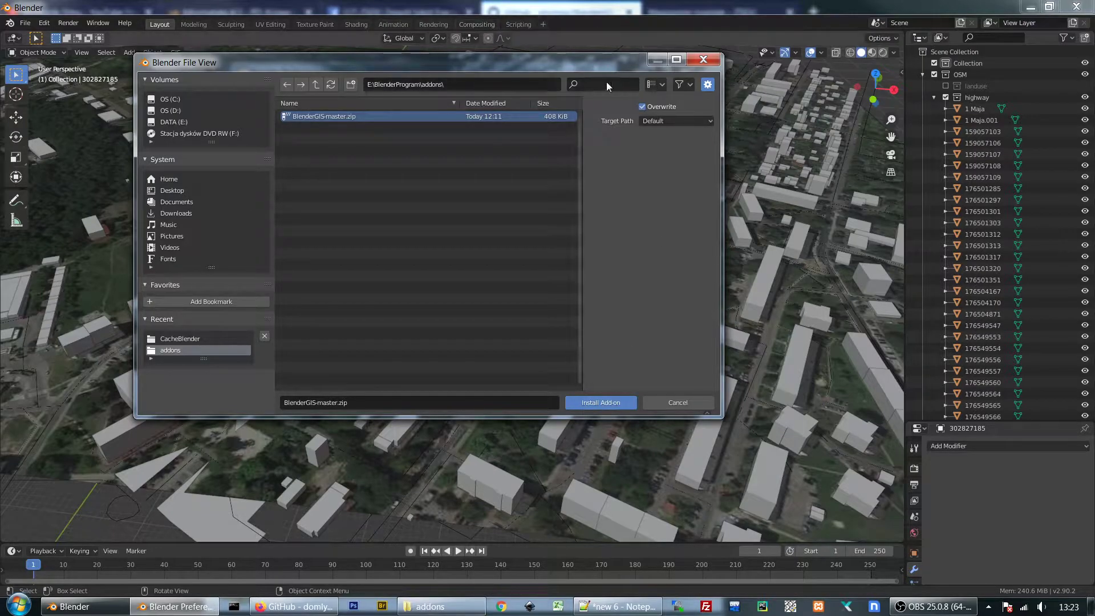
# Install the BlenderGIS-master.zip add-on, close Preferences and orbit back to the city.
pyautogui.moveTo(566, 69); pyautogui.dragTo(649, 97)
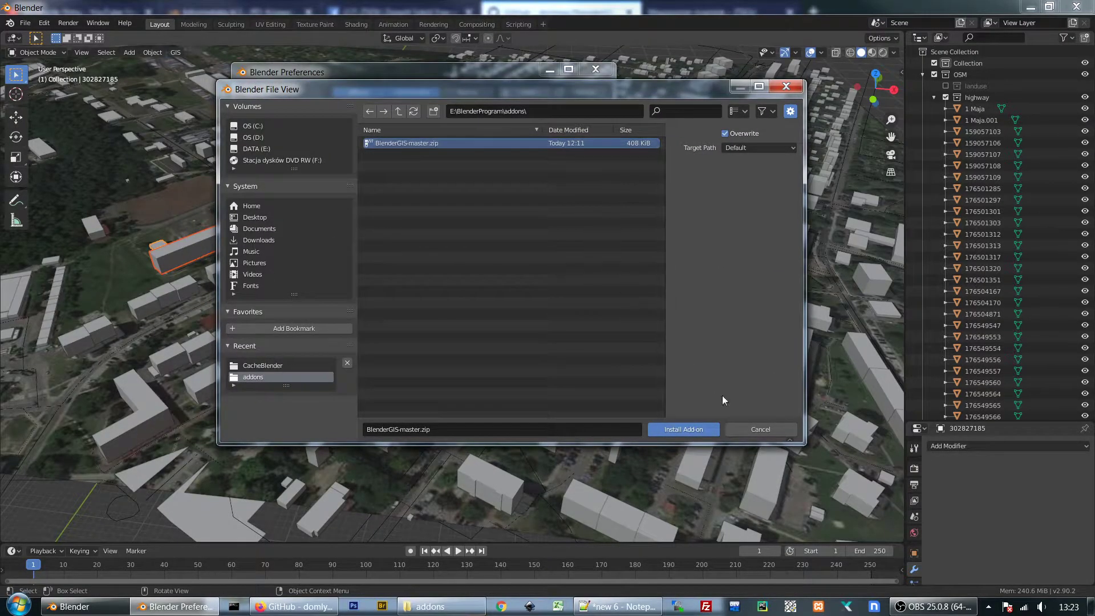
pyautogui.click(749, 430)
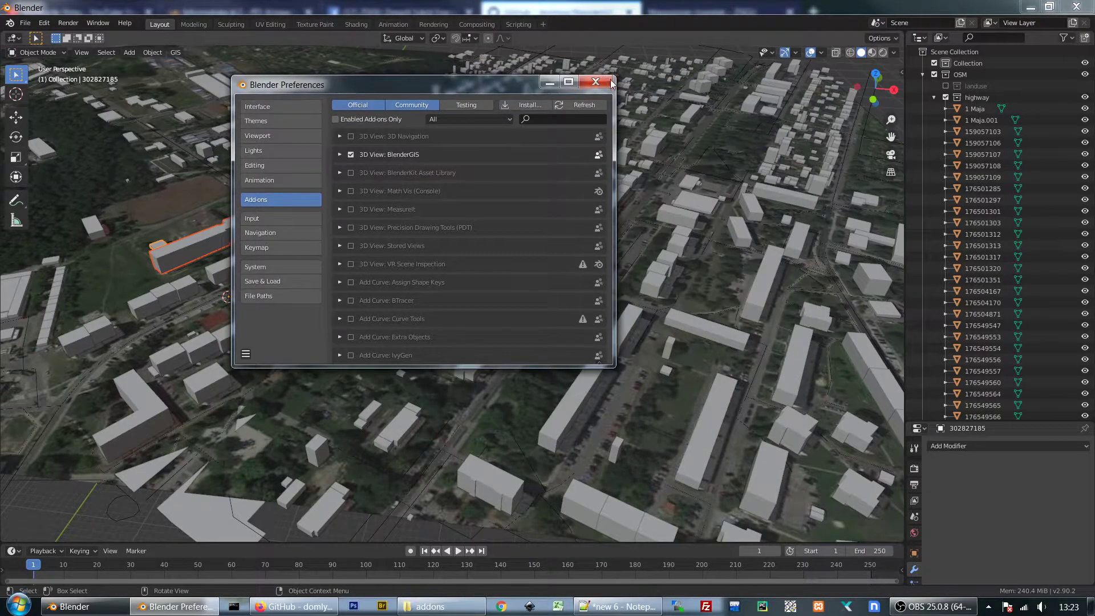
pyautogui.click(595, 69)
pyautogui.moveTo(560, 265)
pyautogui.mouseDown(button='middle')
pyautogui.moveTo(572, 245)
pyautogui.moveTo(695, 242)
pyautogui.mouseUp(button='middle')
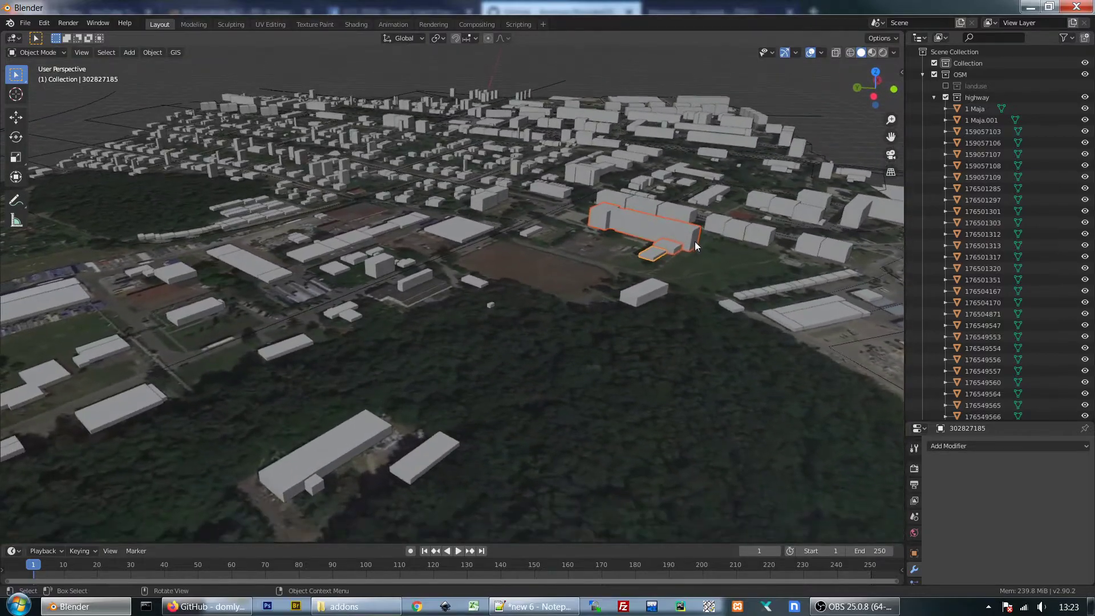
# Zoom in and tilt the view down onto the small detached houses and streets.
pyautogui.scroll(4, 641, 215)
pyautogui.moveTo(606, 207)
pyautogui.mouseDown(button='middle')
pyautogui.moveTo(608, 225)
pyautogui.moveTo(584, 224)
pyautogui.moveTo(515, 264)
pyautogui.moveTo(437, 261)
pyautogui.moveTo(415, 249)
pyautogui.moveTo(445, 254)
pyautogui.mouseUp(button='middle')
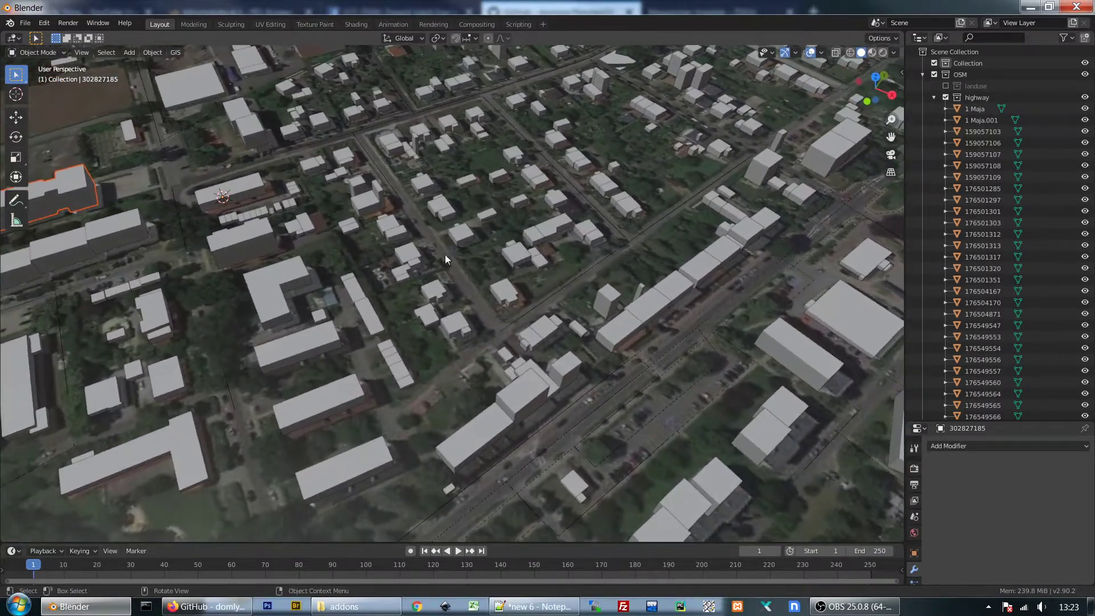
# Toggle landuse on then off, collapse highway and leisure, and toggle buildings off and on.
pyautogui.click(946, 86)
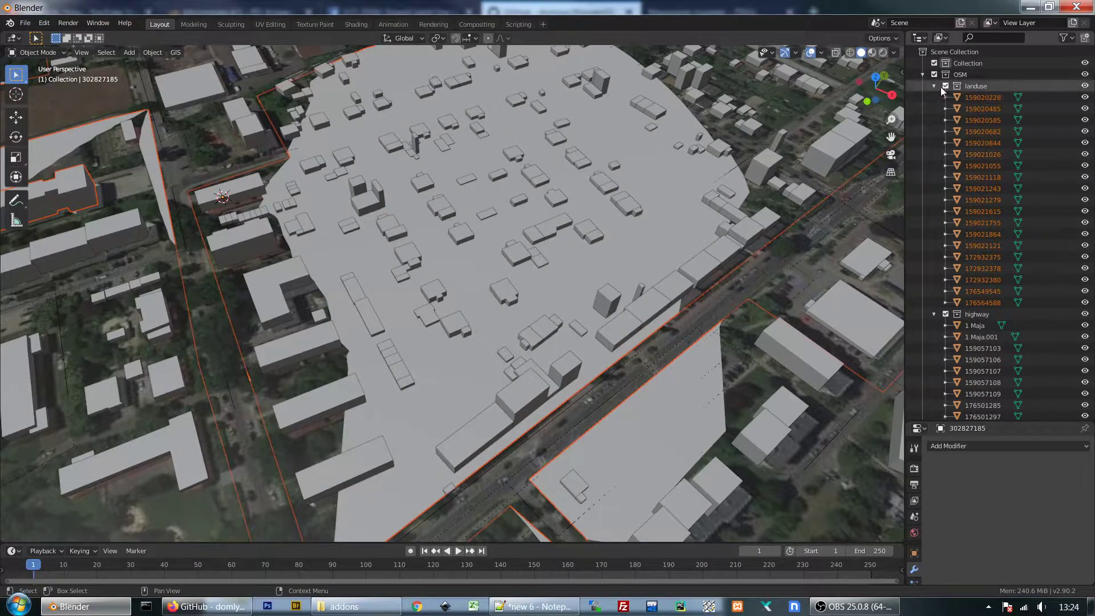
pyautogui.click(946, 85)
pyautogui.click(936, 97)
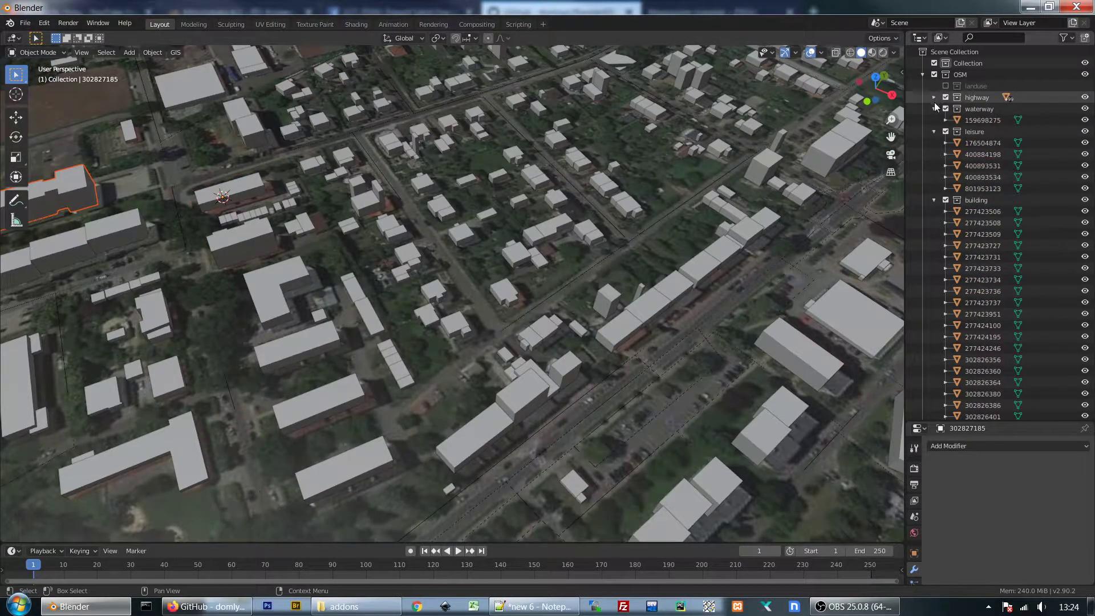
pyautogui.click(935, 131)
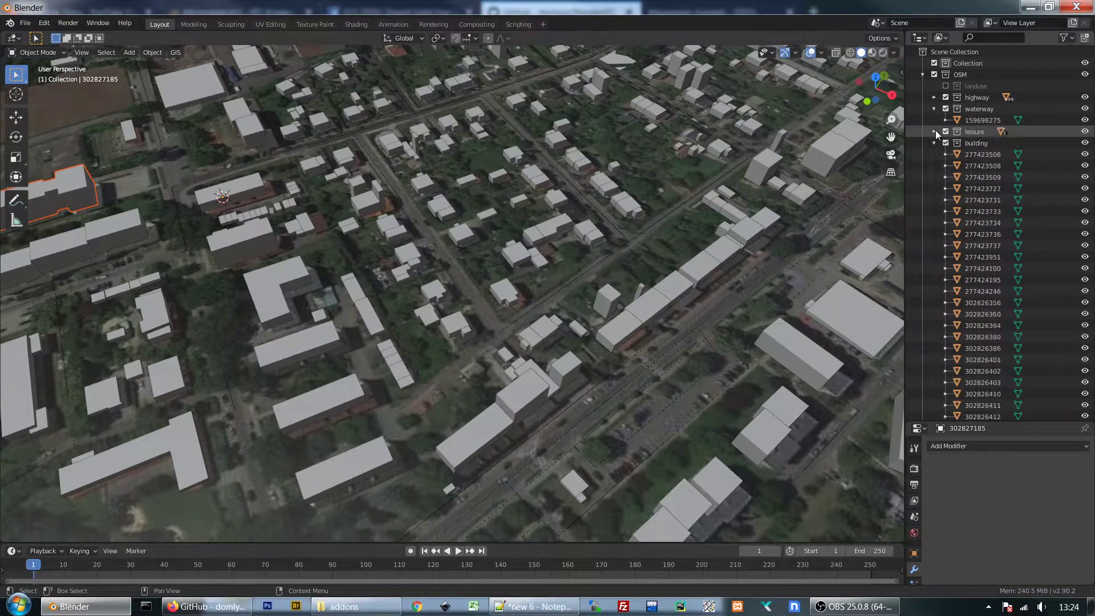
pyautogui.click(946, 143)
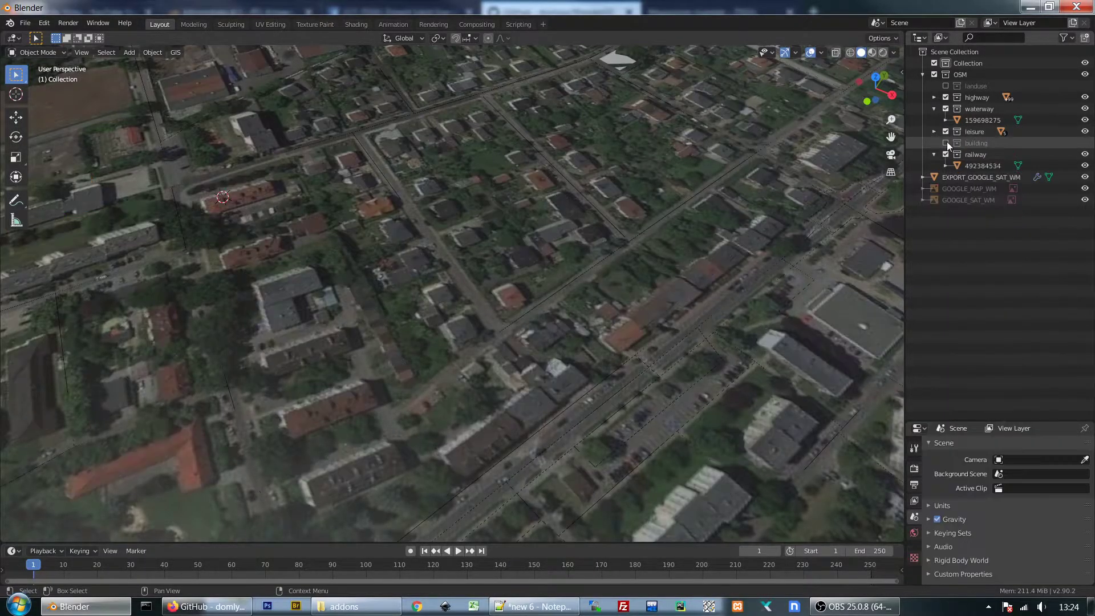
pyautogui.click(947, 143)
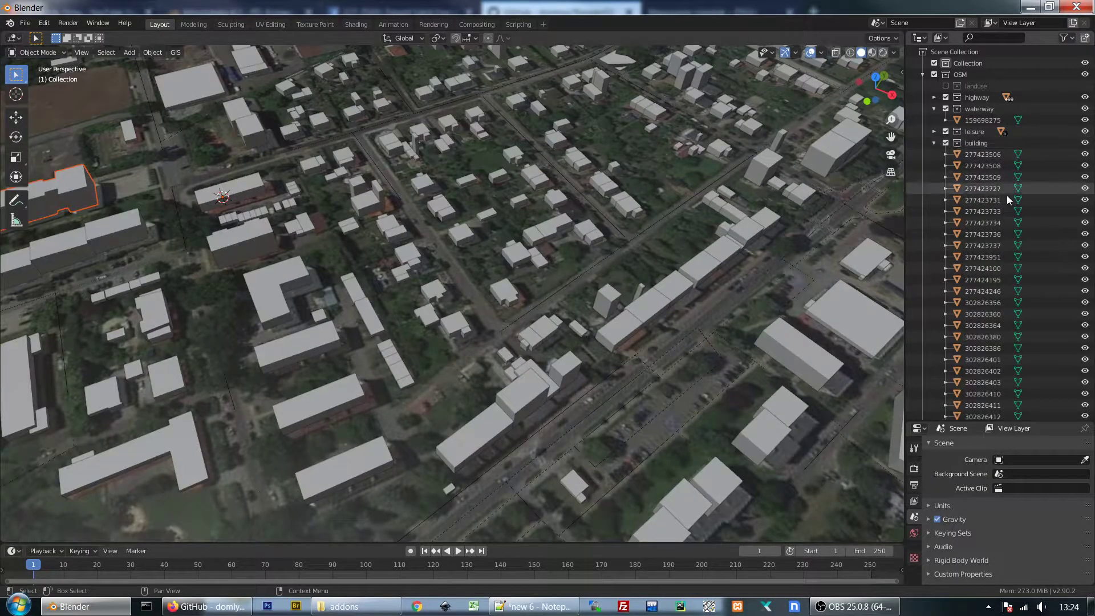
# Hide and re-show a run of building objects, then select the Tesco building.
pyautogui.moveTo(1085, 177); pyautogui.dragTo(1088, 365)
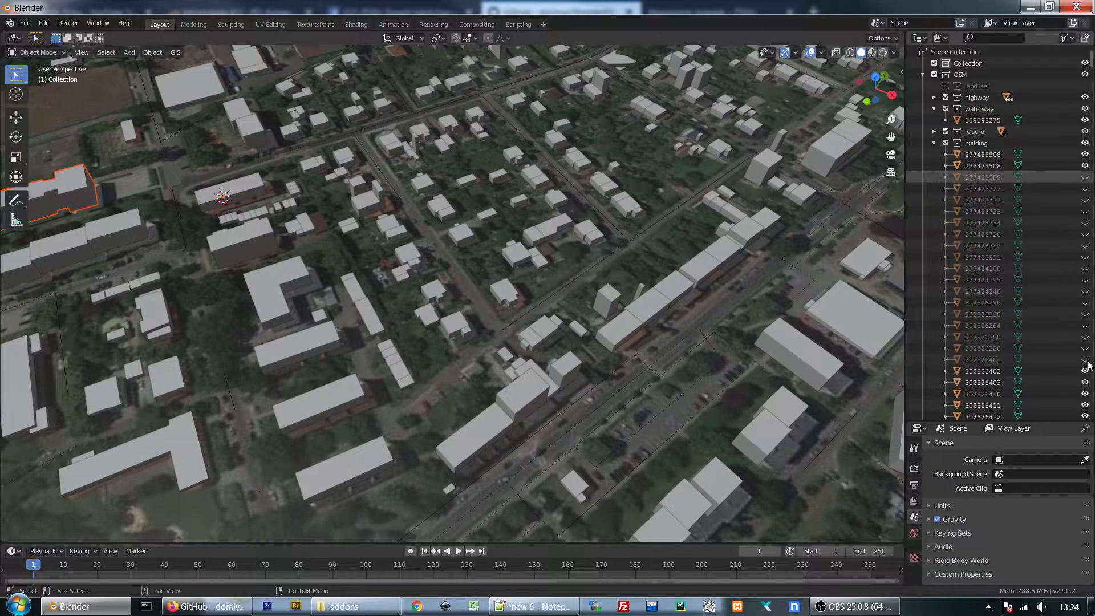
pyautogui.moveTo(1085, 177); pyautogui.dragTo(1086, 320)
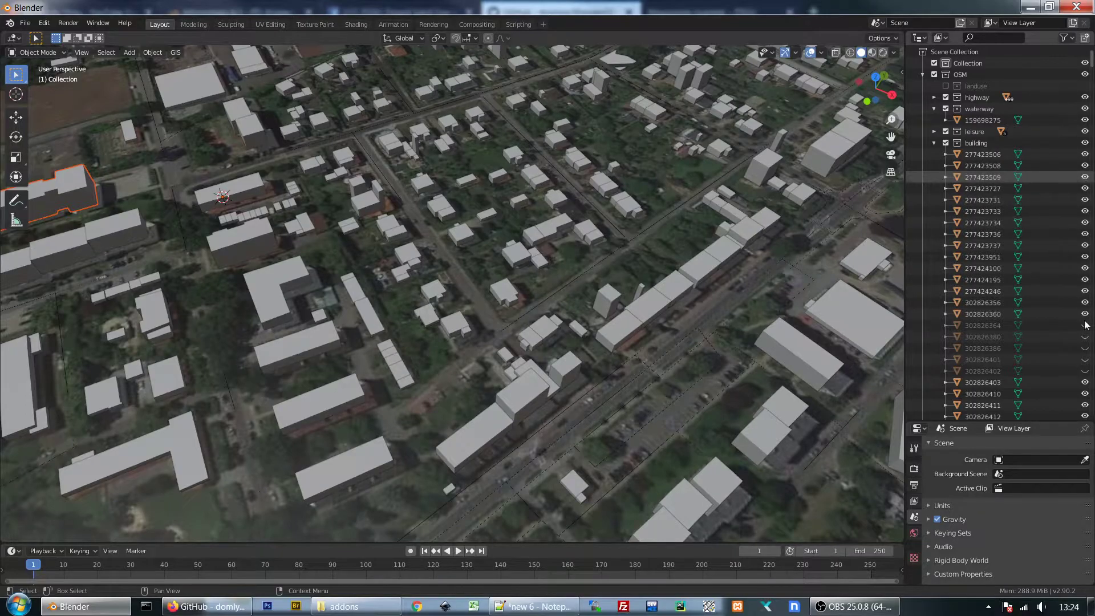
pyautogui.click(850, 317)
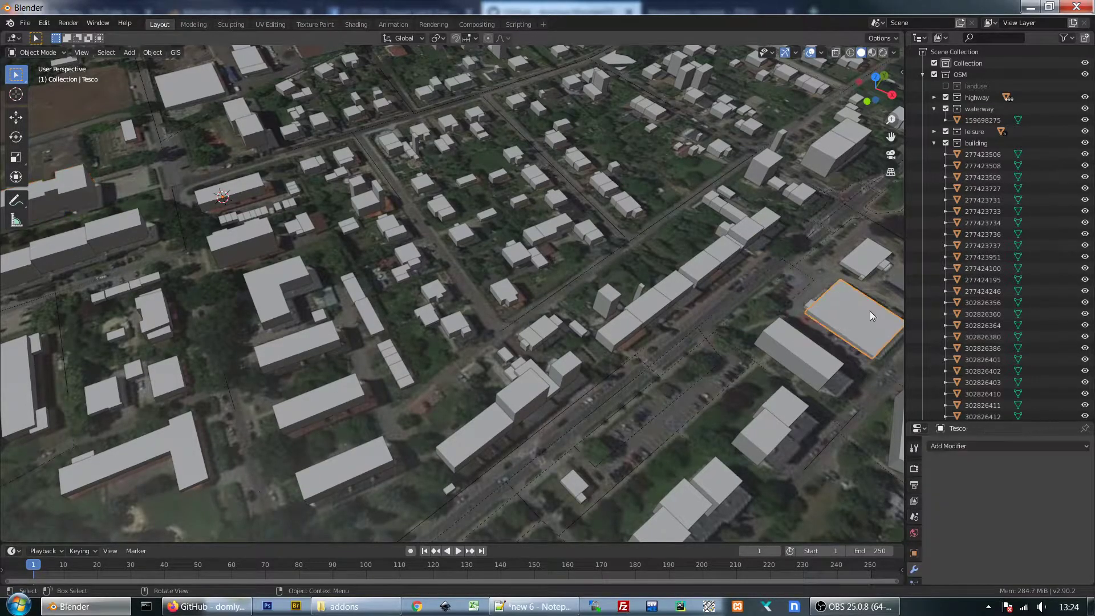
# Scroll through the Outliner's building list and collapse the building collection.
pyautogui.scroll(-4, 990, 280)
pyautogui.scroll(-10, 990, 280)
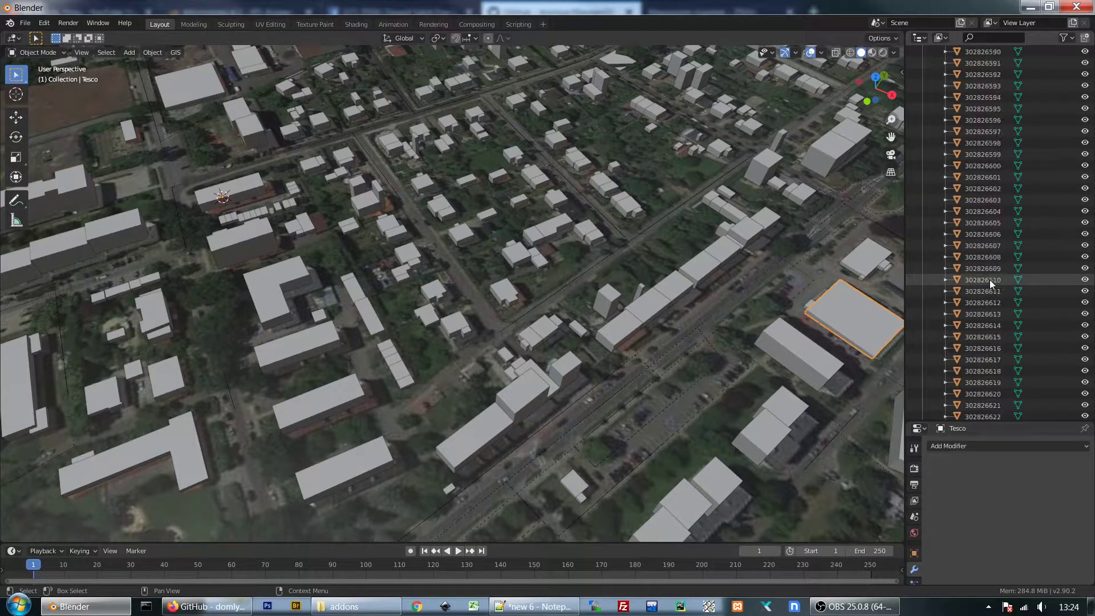
pyautogui.scroll(-3, 995, 265)
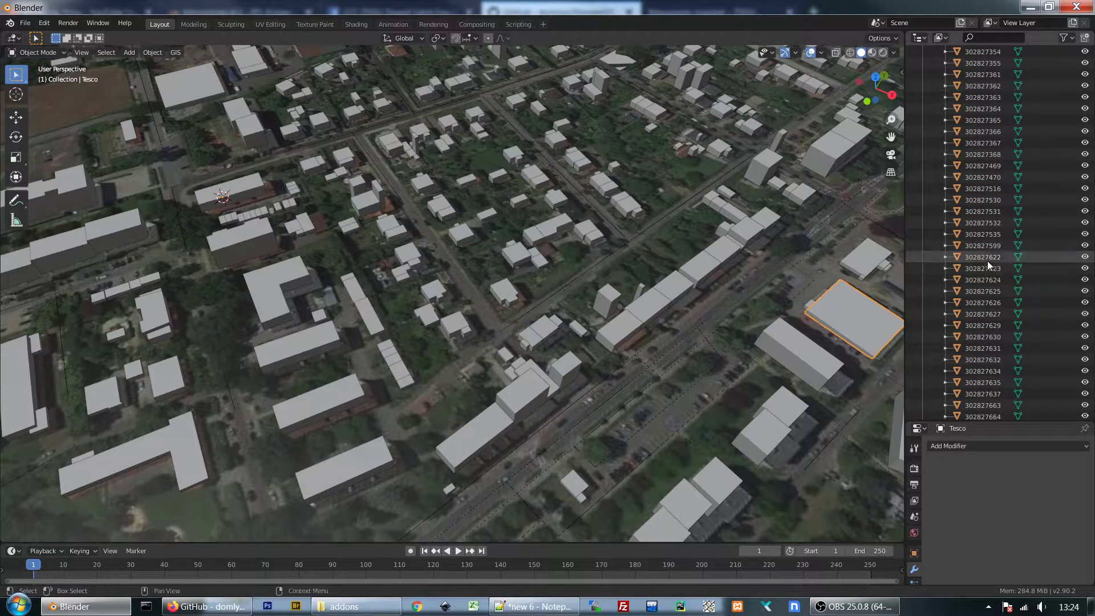
pyautogui.scroll(-3, 988, 261)
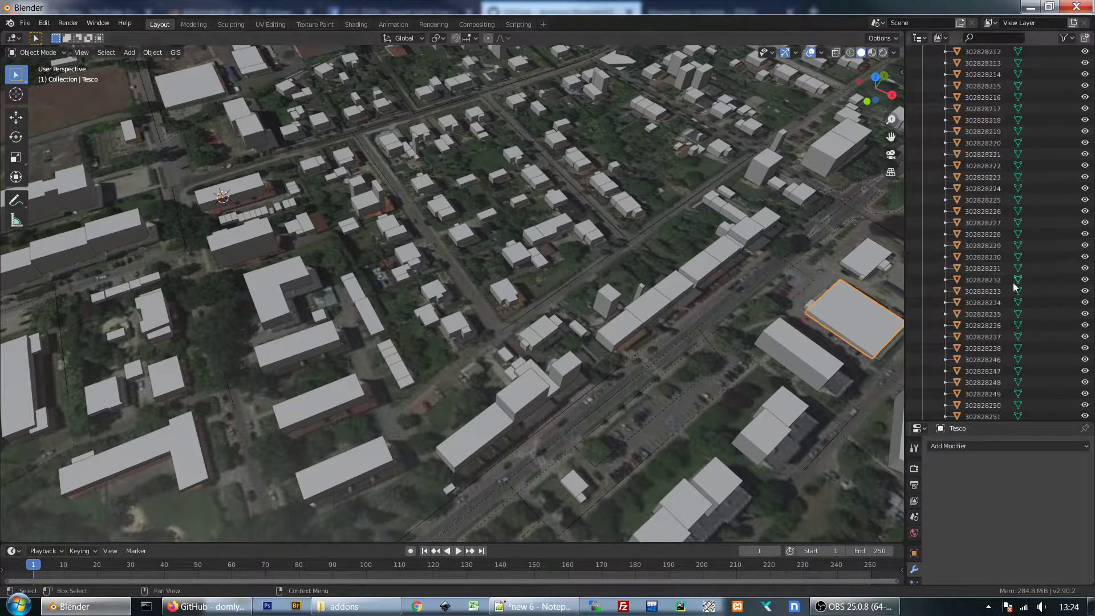
pyautogui.scroll(-7, 998, 274)
pyautogui.moveTo(1089, 142); pyautogui.dragTo(1089, 136)
pyautogui.scroll(10, 1013, 132)
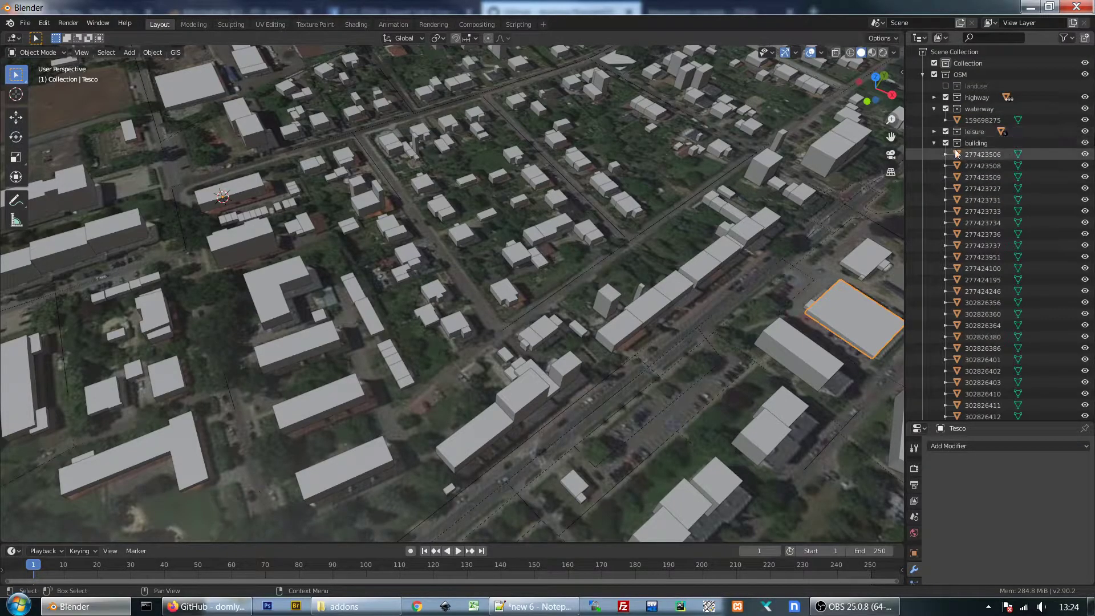
pyautogui.click(933, 143)
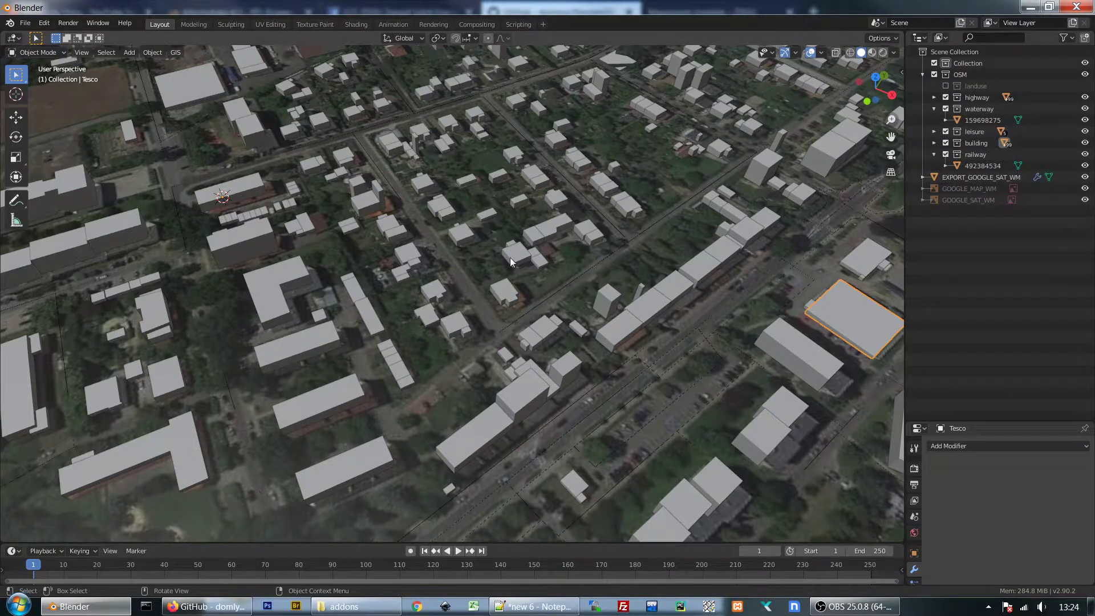
# Orbit the town model from a low, near street-level viewpoint.
pyautogui.moveTo(510, 262); pyautogui.dragTo(562, 264, button='middle')
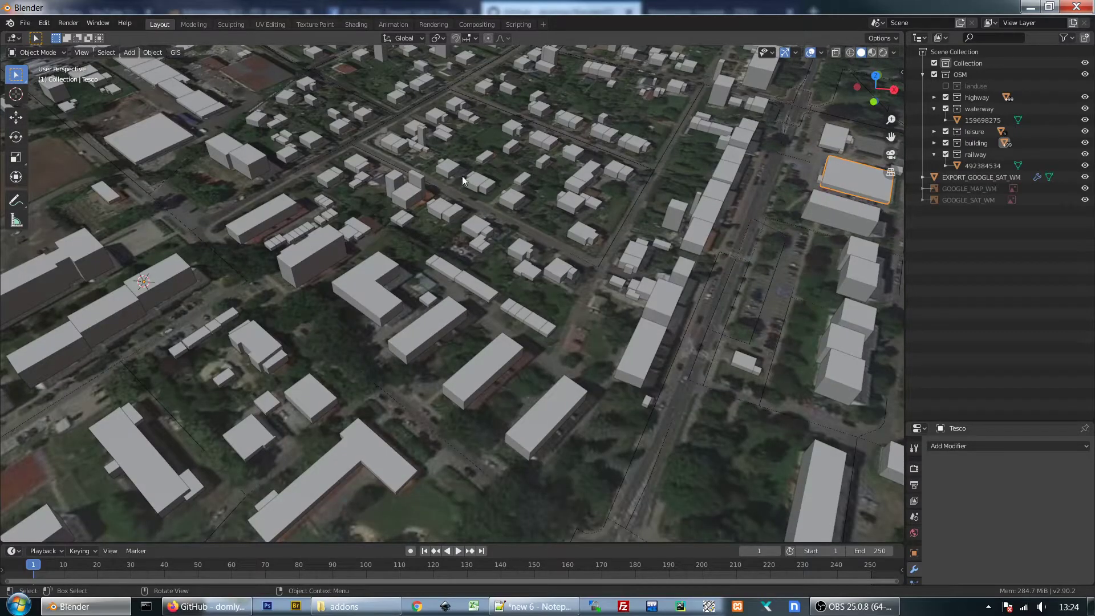
pyautogui.moveTo(529, 302)
pyautogui.mouseDown(button='middle')
pyautogui.moveTo(589, 263)
pyautogui.moveTo(676, 262)
pyautogui.mouseUp(button='middle')
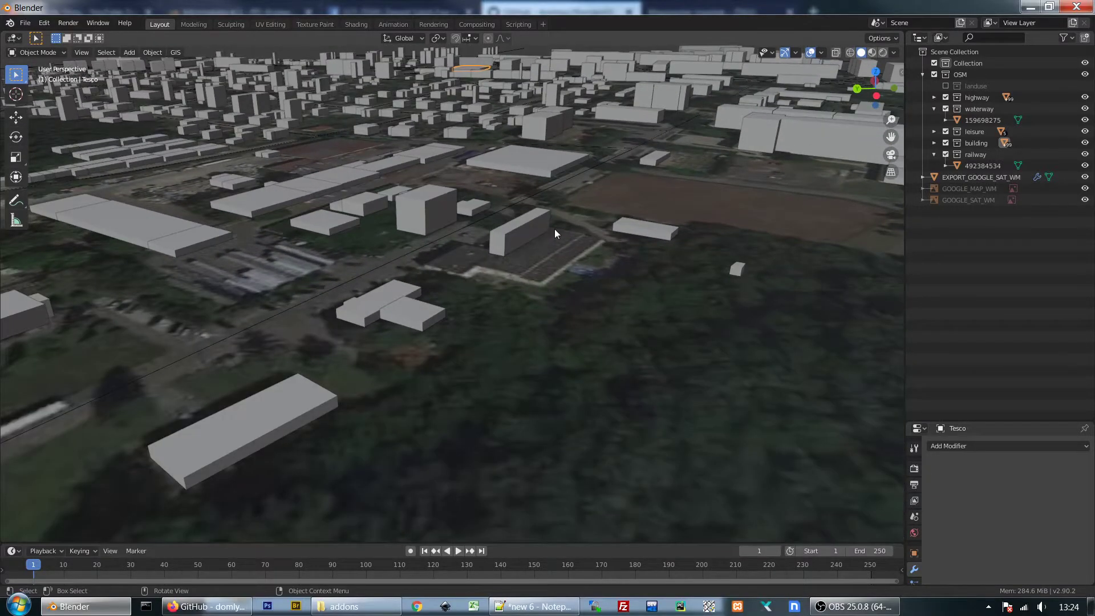
pyautogui.scroll(-1, 552, 240)
pyautogui.scroll(-2, 553, 268)
pyautogui.scroll(-2, 576, 282)
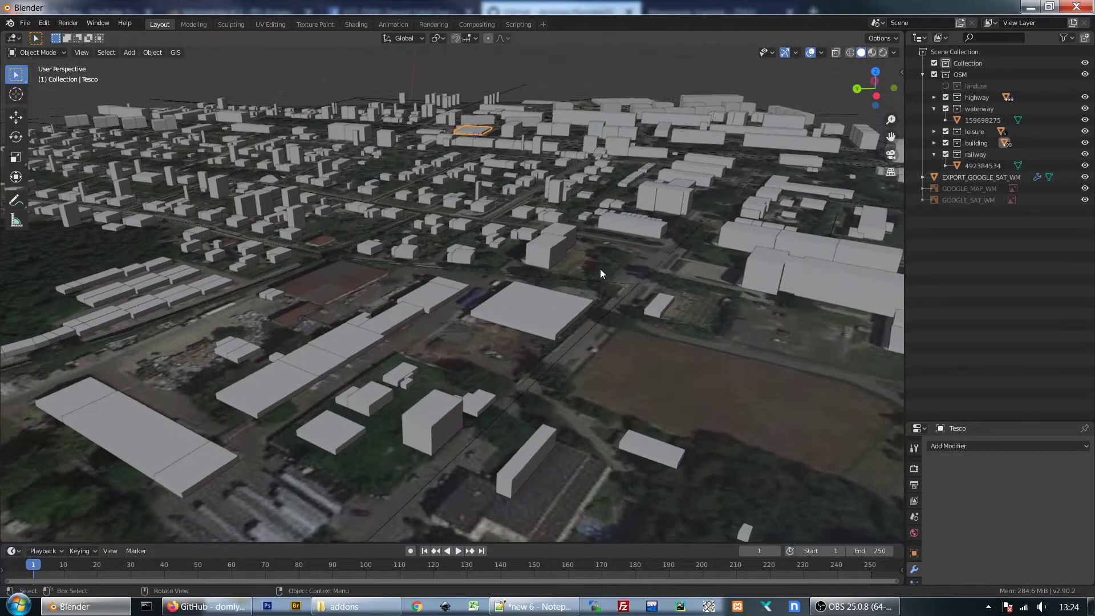
pyautogui.moveTo(600, 268)
pyautogui.mouseDown(button='middle')
pyautogui.moveTo(482, 300)
pyautogui.moveTo(467, 275)
pyautogui.moveTo(641, 251)
pyautogui.moveTo(542, 280)
pyautogui.moveTo(493, 275)
pyautogui.moveTo(532, 268)
pyautogui.mouseUp(button='middle')
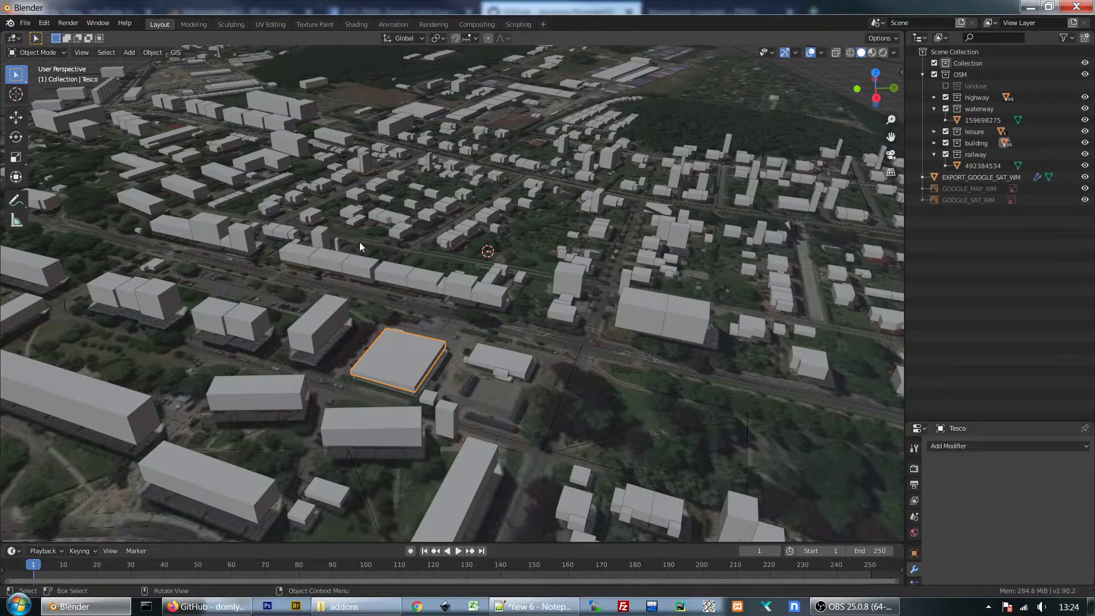
# Sweep over the residential grid and settle on a wide overhead view beside the forest.
pyautogui.scroll(-3, 570, 306)
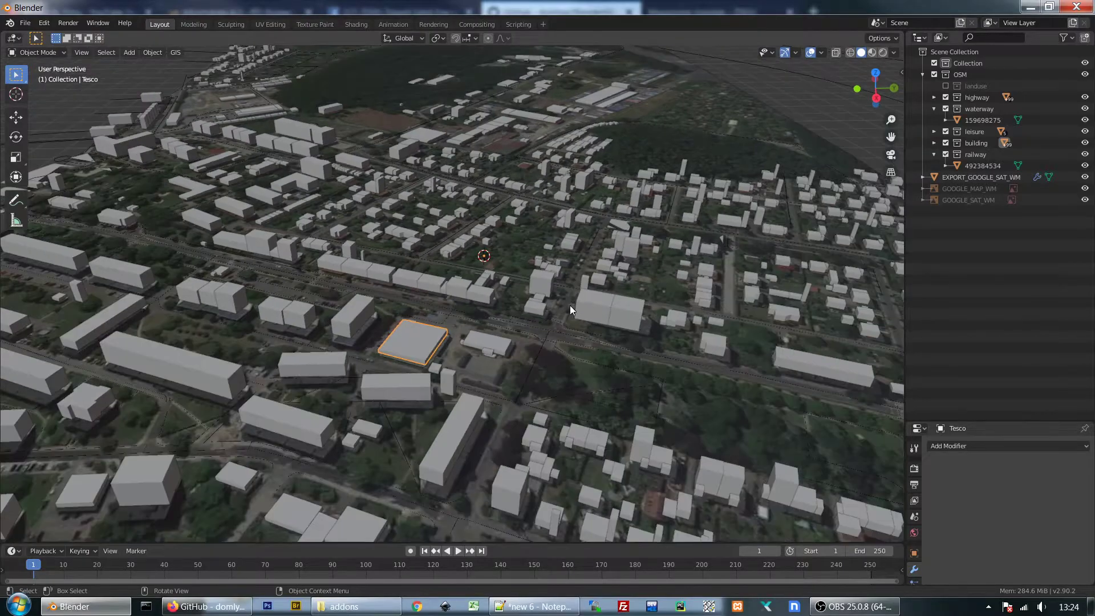
pyautogui.moveTo(570, 330)
pyautogui.mouseDown(button='middle')
pyautogui.moveTo(393, 354)
pyautogui.moveTo(361, 327)
pyautogui.moveTo(505, 308)
pyautogui.mouseUp(button='middle')
pyautogui.scroll(2, 544, 274)
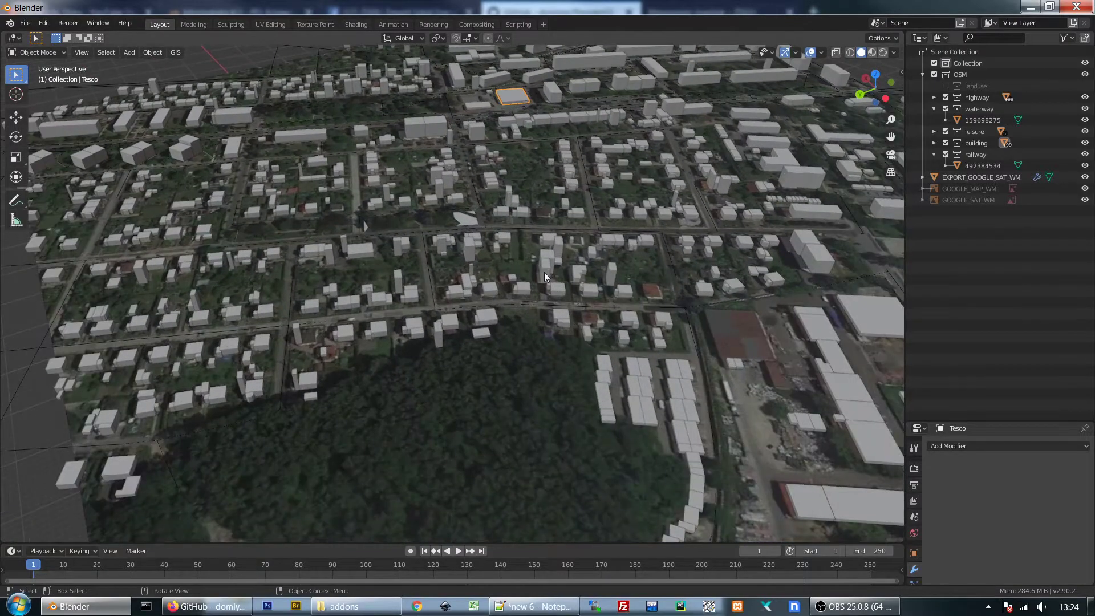
pyautogui.scroll(2, 544, 277)
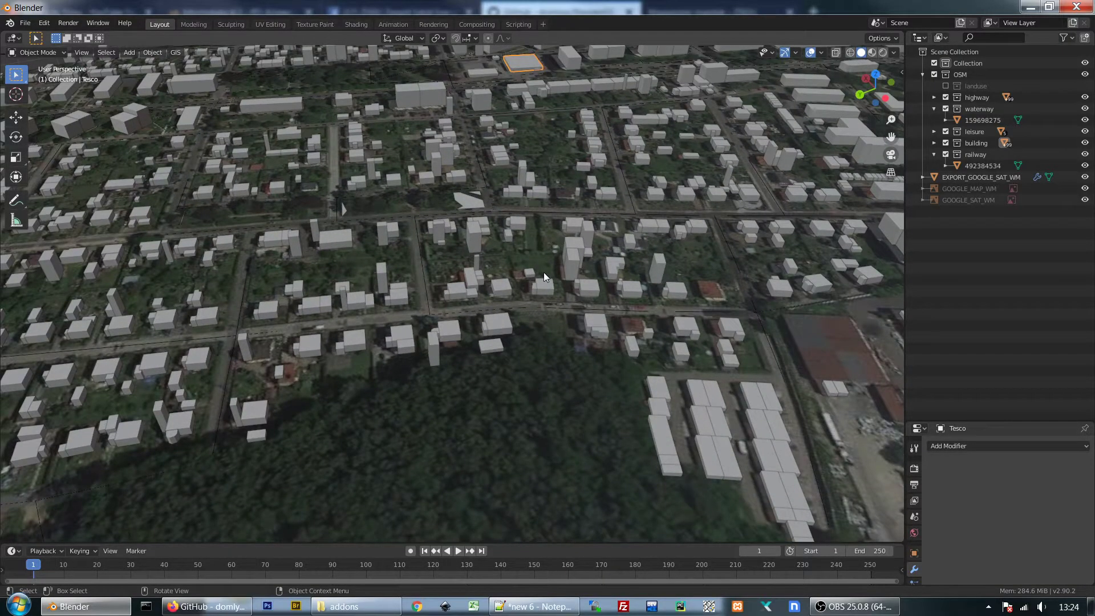
pyautogui.moveTo(665, 303)
pyautogui.mouseDown(button='middle')
pyautogui.moveTo(737, 282)
pyautogui.moveTo(820, 278)
pyautogui.moveTo(641, 351)
pyautogui.moveTo(615, 344)
pyautogui.mouseUp(button='middle')
pyautogui.scroll(-3, 568, 309)
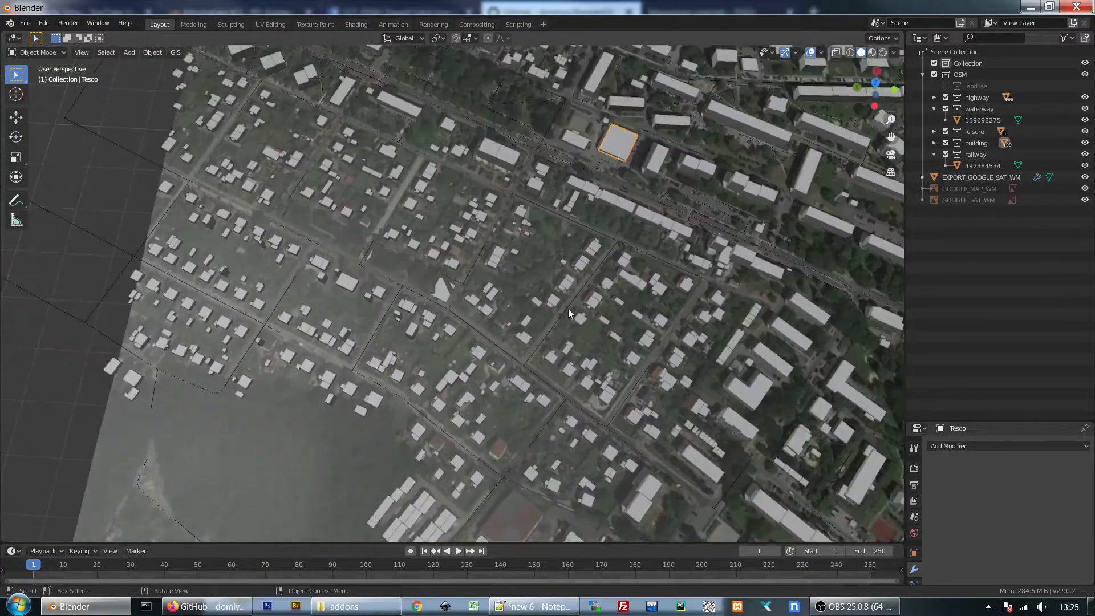
pyautogui.scroll(-2, 570, 312)
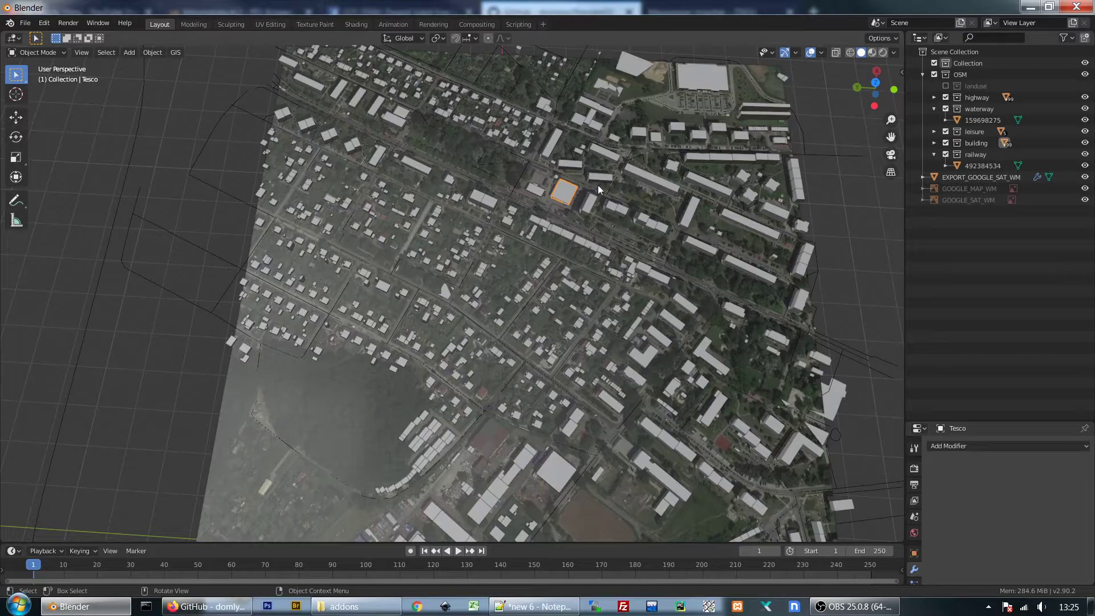
pyautogui.moveTo(597, 387)
pyautogui.mouseDown(button='middle')
pyautogui.moveTo(719, 364)
pyautogui.moveTo(741, 368)
pyautogui.moveTo(735, 398)
pyautogui.mouseUp(button='middle')
pyautogui.moveTo(659, 294)
pyautogui.mouseDown(button='middle')
pyautogui.moveTo(635, 272)
pyautogui.moveTo(490, 360)
pyautogui.moveTo(528, 323)
pyautogui.mouseUp(button='middle')
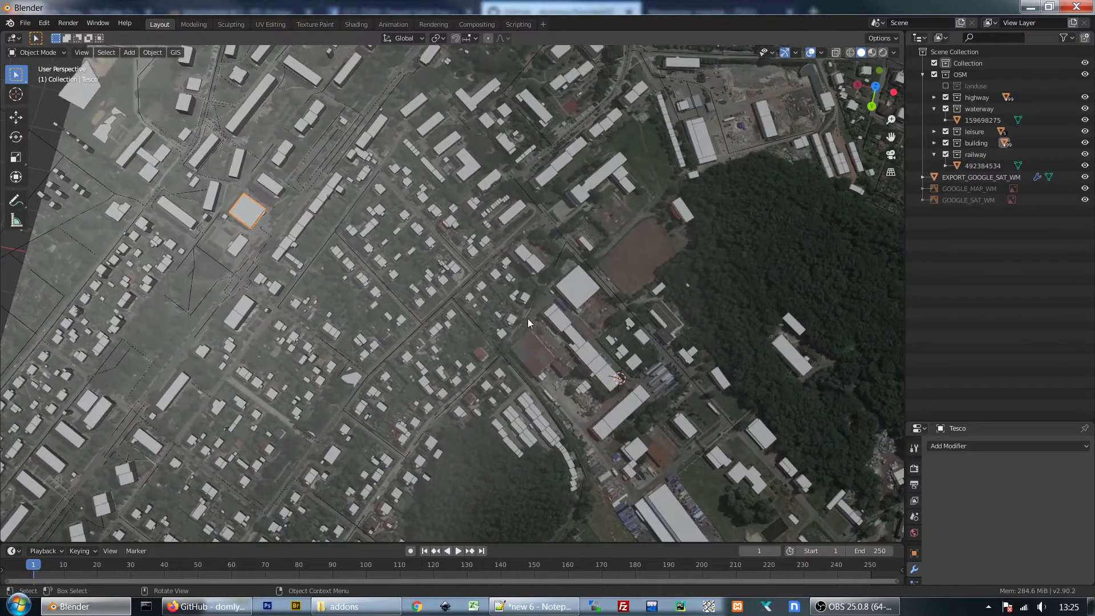